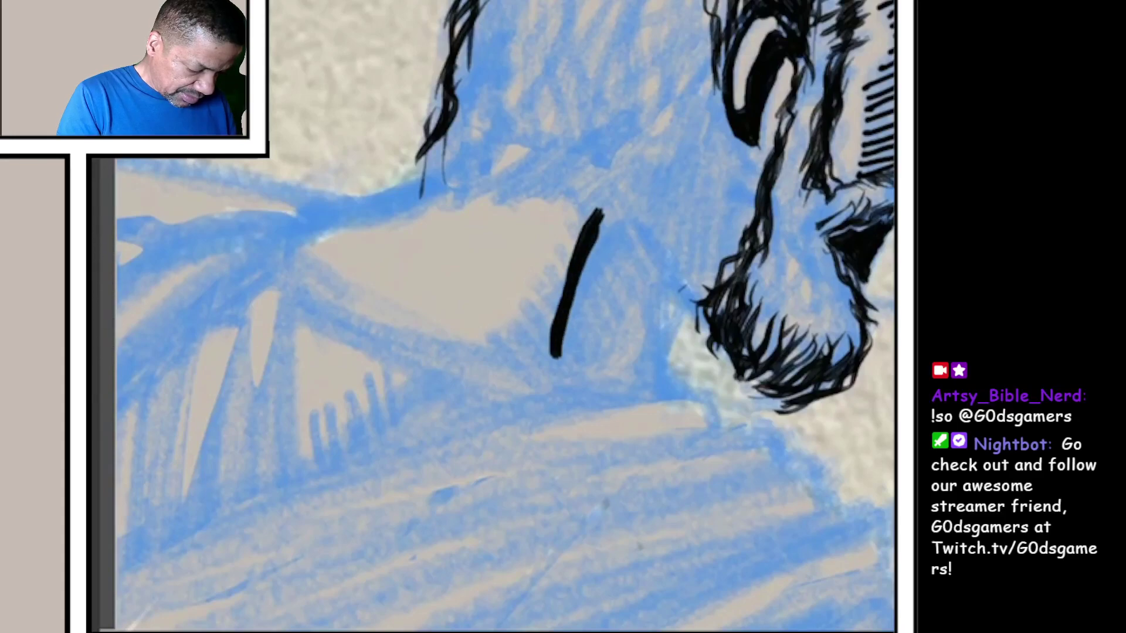
Step: Ink a second short neck line, then start laying black strands inside the beard
{"action": "left_click_drag", "start_coordinate": [682, 291], "coordinate": [646, 370]}
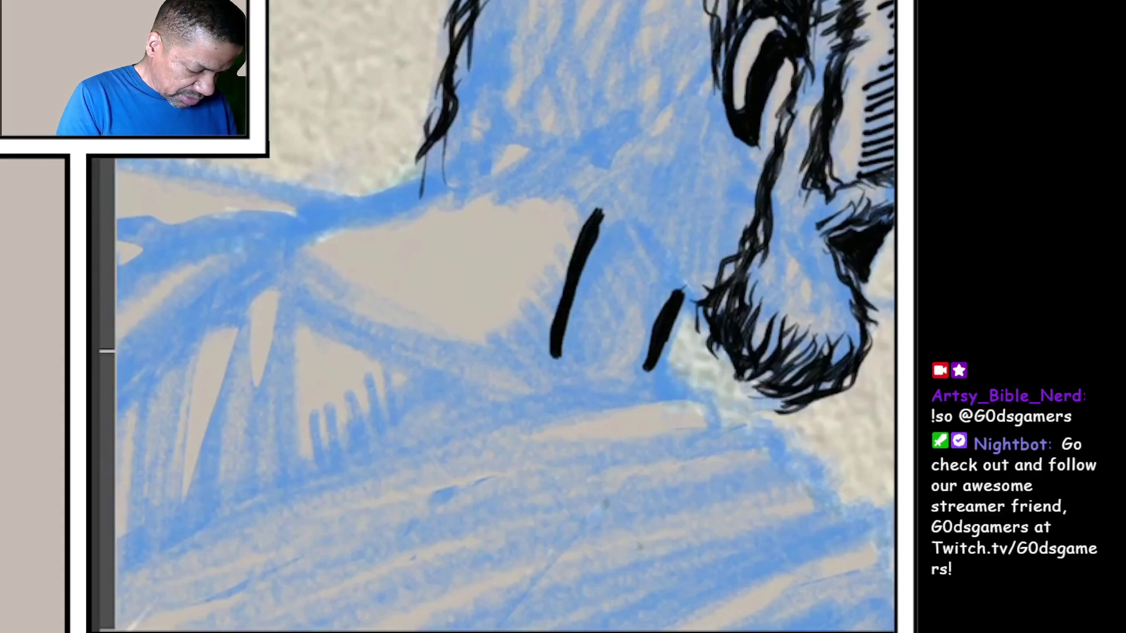
{"action": "scroll", "coordinate": [502, 317], "scroll_direction": "down", "scroll_amount": 3}
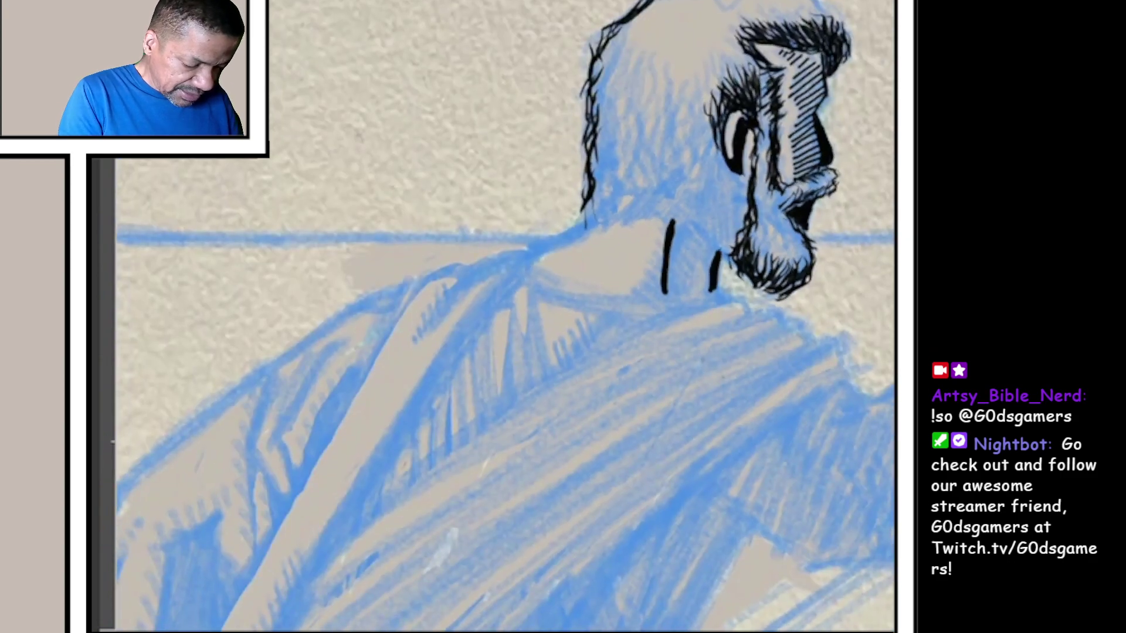
{"action": "scroll", "coordinate": [501, 317], "scroll_direction": "up", "scroll_amount": 3}
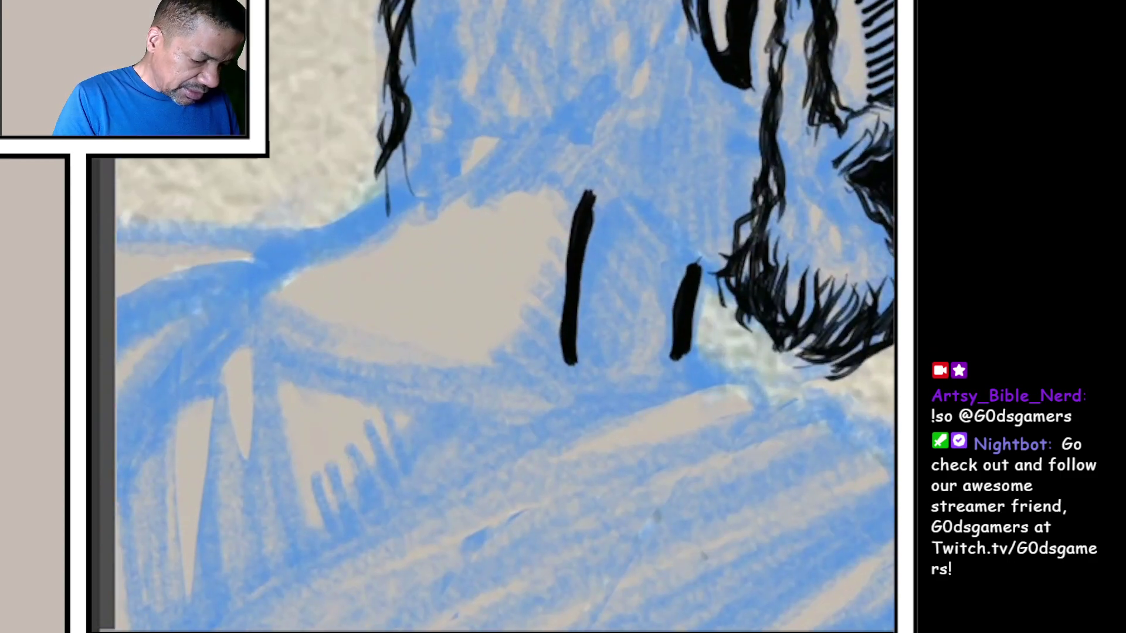
{"action": "scroll", "coordinate": [501, 316], "scroll_direction": "down", "scroll_amount": 1}
{"action": "scroll", "coordinate": [501, 317], "scroll_direction": "down", "scroll_amount": 2}
{"action": "left_click_drag", "start_coordinate": [616, 264], "coordinate": [440, 351]}
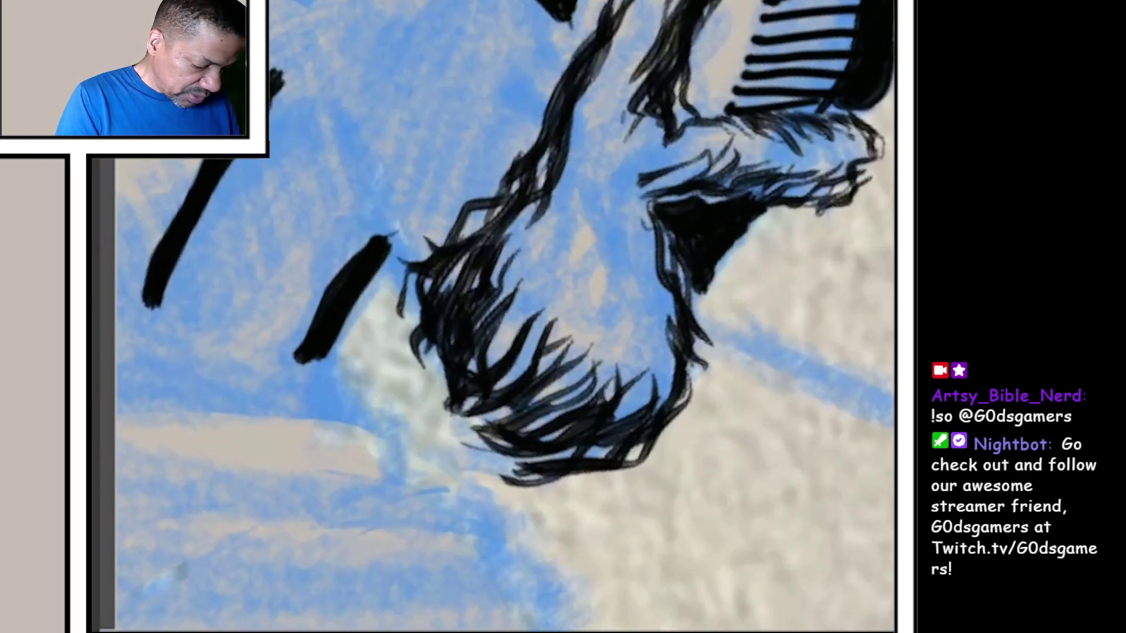
{"action": "left_click_drag", "start_coordinate": [510, 295], "coordinate": [528, 374]}
{"action": "left_click_drag", "start_coordinate": [529, 321], "coordinate": [537, 378]}
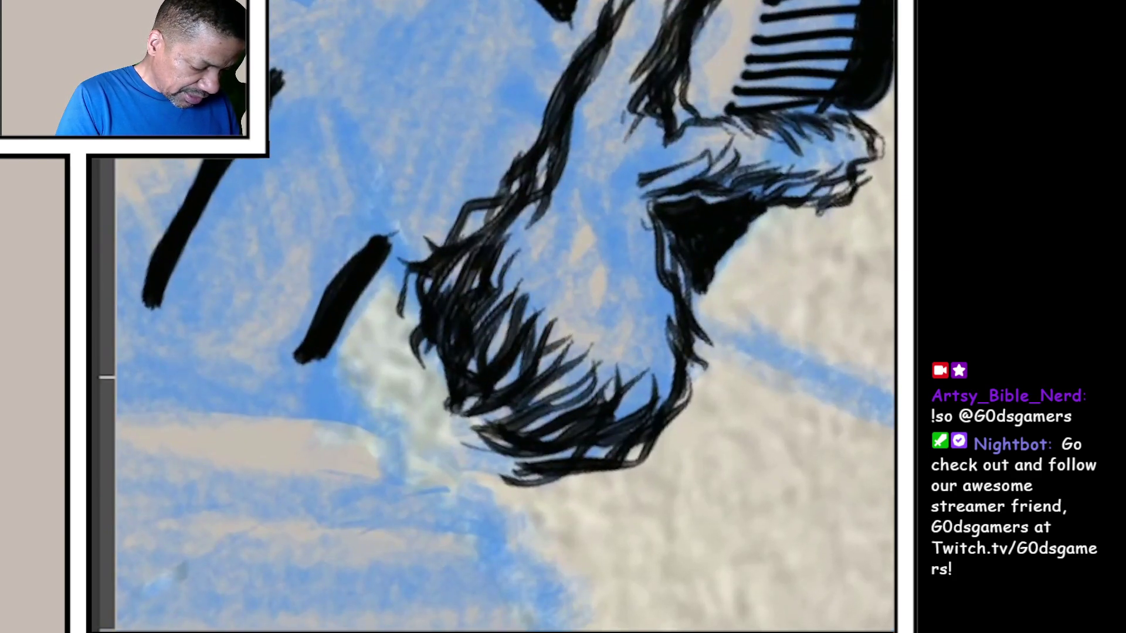
{"action": "mouse_move", "coordinate": [554, 299]}
{"action": "left_mouse_down"}
{"action": "mouse_move", "coordinate": [576, 374]}
{"action": "mouse_move", "coordinate": [607, 291]}
{"action": "mouse_move", "coordinate": [620, 409]}
{"action": "left_mouse_up"}
{"action": "left_click_drag", "start_coordinate": [625, 299], "coordinate": [646, 414]}
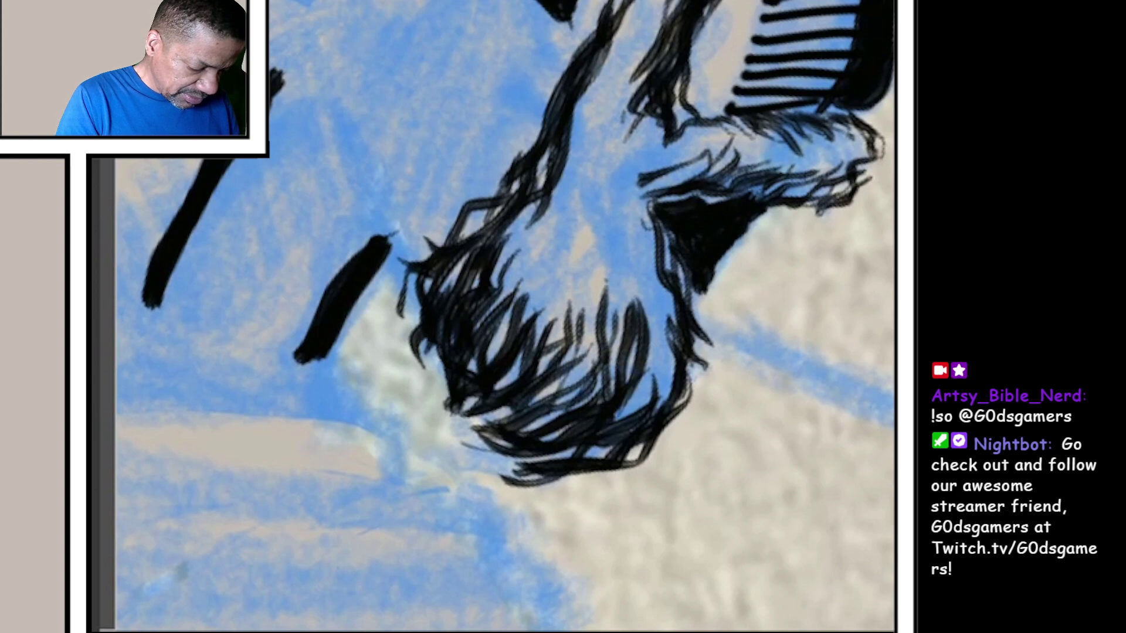
Step: Darken and thicken the beard's right side with more black strands
{"action": "left_click_drag", "start_coordinate": [637, 259], "coordinate": [651, 404]}
{"action": "mouse_move", "coordinate": [655, 278]}
{"action": "left_mouse_down"}
{"action": "mouse_move", "coordinate": [669, 423]}
{"action": "mouse_move", "coordinate": [677, 378]}
{"action": "left_mouse_up"}
{"action": "left_click_drag", "start_coordinate": [629, 339], "coordinate": [637, 427]}
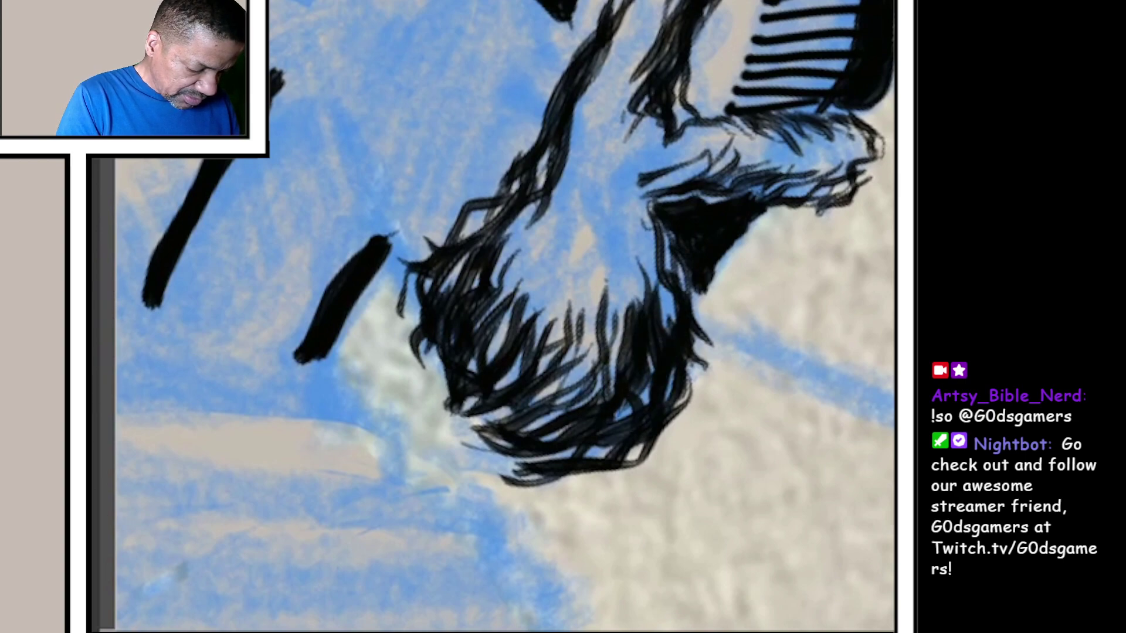
{"action": "mouse_move", "coordinate": [633, 260]}
{"action": "left_mouse_down"}
{"action": "mouse_move", "coordinate": [650, 399]}
{"action": "mouse_move", "coordinate": [620, 382]}
{"action": "left_mouse_up"}
{"action": "left_click_drag", "start_coordinate": [615, 299], "coordinate": [629, 366]}
{"action": "left_click_drag", "start_coordinate": [634, 220], "coordinate": [656, 299]}
{"action": "left_click_drag", "start_coordinate": [647, 255], "coordinate": [668, 317]}
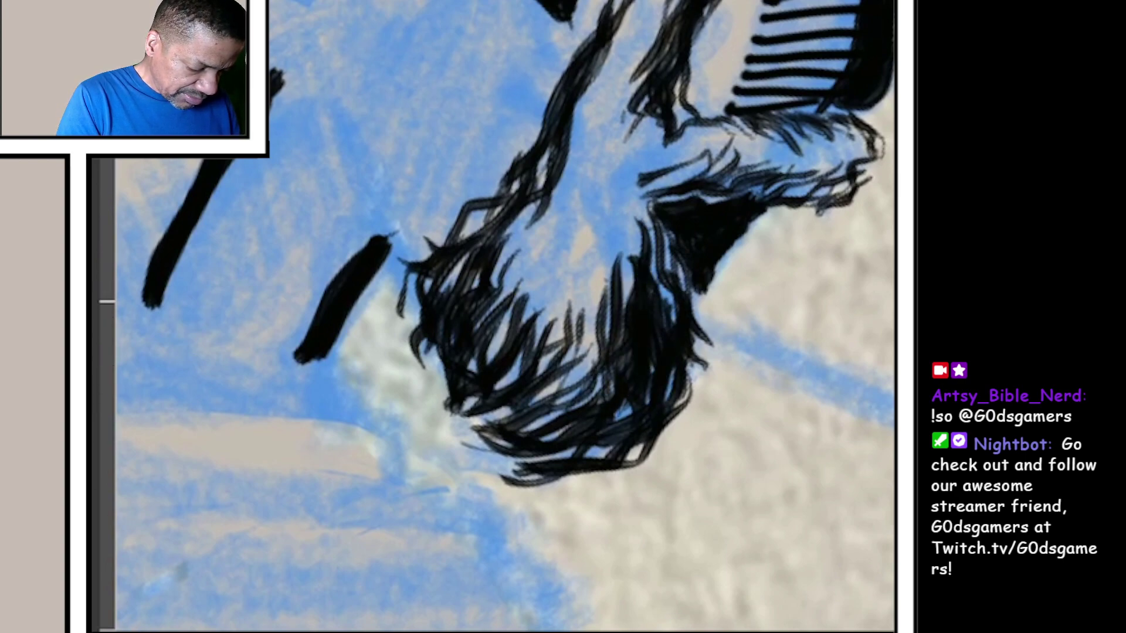
{"action": "left_click_drag", "start_coordinate": [660, 277], "coordinate": [673, 335]}
{"action": "scroll", "coordinate": [506, 316], "scroll_direction": "down", "scroll_amount": 5}
{"action": "scroll", "coordinate": [581, 291], "scroll_direction": "up", "scroll_amount": 5}
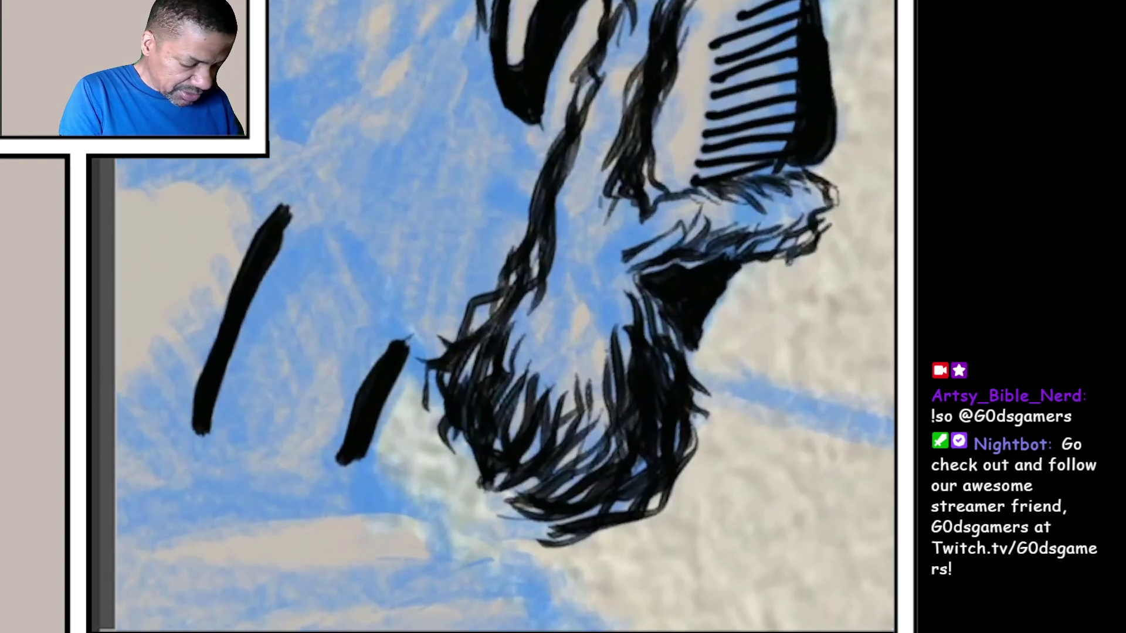
Step: Build up black strands across the beard's upper part near the moustache
{"action": "mouse_move", "coordinate": [599, 204]}
{"action": "left_mouse_down"}
{"action": "mouse_move", "coordinate": [620, 273]}
{"action": "mouse_move", "coordinate": [616, 303]}
{"action": "left_mouse_up"}
{"action": "left_click_drag", "start_coordinate": [576, 246], "coordinate": [594, 324]}
{"action": "left_click_drag", "start_coordinate": [572, 206], "coordinate": [616, 290]}
{"action": "scroll", "coordinate": [528, 395], "scroll_direction": "up", "scroll_amount": 5}
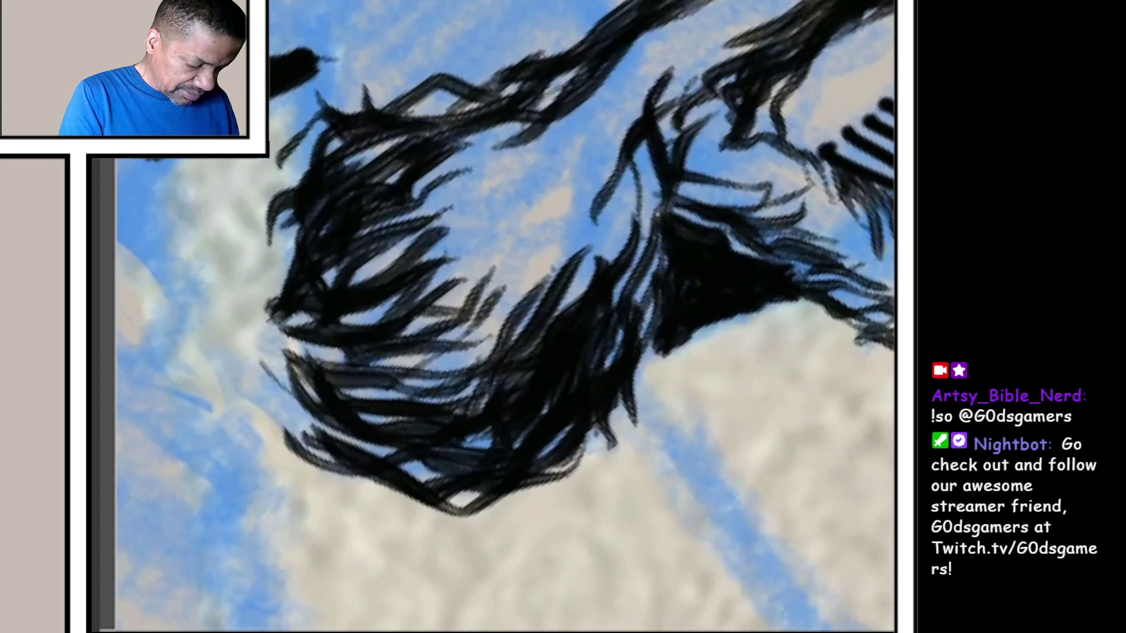
{"action": "left_click_drag", "start_coordinate": [642, 141], "coordinate": [668, 211]}
{"action": "left_click_drag", "start_coordinate": [669, 61], "coordinate": [660, 220]}
{"action": "mouse_move", "coordinate": [633, 106]}
{"action": "left_mouse_down"}
{"action": "mouse_move", "coordinate": [650, 251]}
{"action": "mouse_move", "coordinate": [607, 238]}
{"action": "left_mouse_up"}
Step: Fill in more beard strands along its right edge, extending toward the cheek
{"action": "left_click_drag", "start_coordinate": [598, 176], "coordinate": [581, 291]}
{"action": "mouse_move", "coordinate": [608, 209]}
{"action": "left_mouse_down"}
{"action": "mouse_move", "coordinate": [615, 263]}
{"action": "mouse_move", "coordinate": [647, 262]}
{"action": "left_mouse_up"}
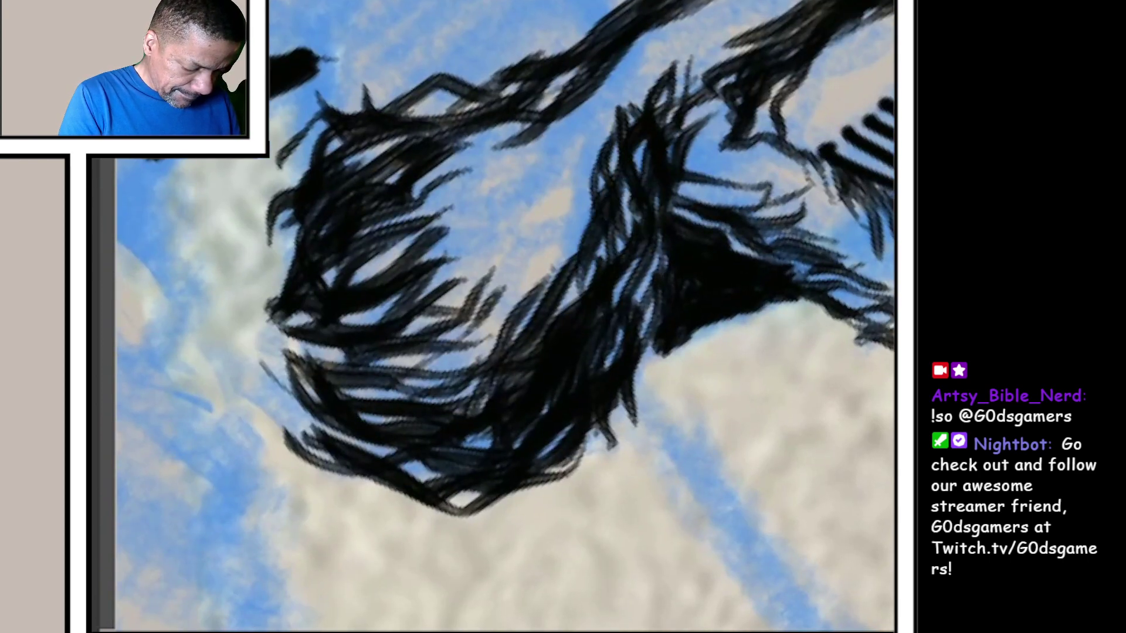
{"action": "scroll", "coordinate": [528, 317], "scroll_direction": "down", "scroll_amount": 5}
{"action": "left_click_drag", "start_coordinate": [667, 161], "coordinate": [667, 221]}
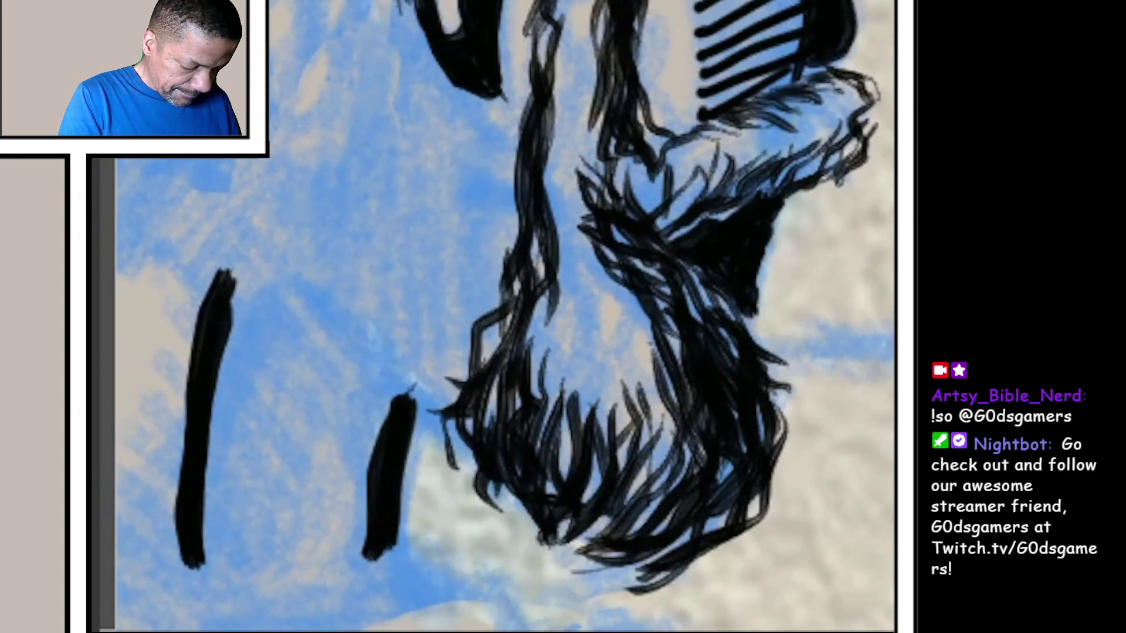
{"action": "mouse_move", "coordinate": [657, 183]}
{"action": "left_mouse_down"}
{"action": "mouse_move", "coordinate": [656, 232]}
{"action": "mouse_move", "coordinate": [642, 218]}
{"action": "mouse_move", "coordinate": [688, 155]}
{"action": "mouse_move", "coordinate": [679, 243]}
{"action": "left_mouse_up"}
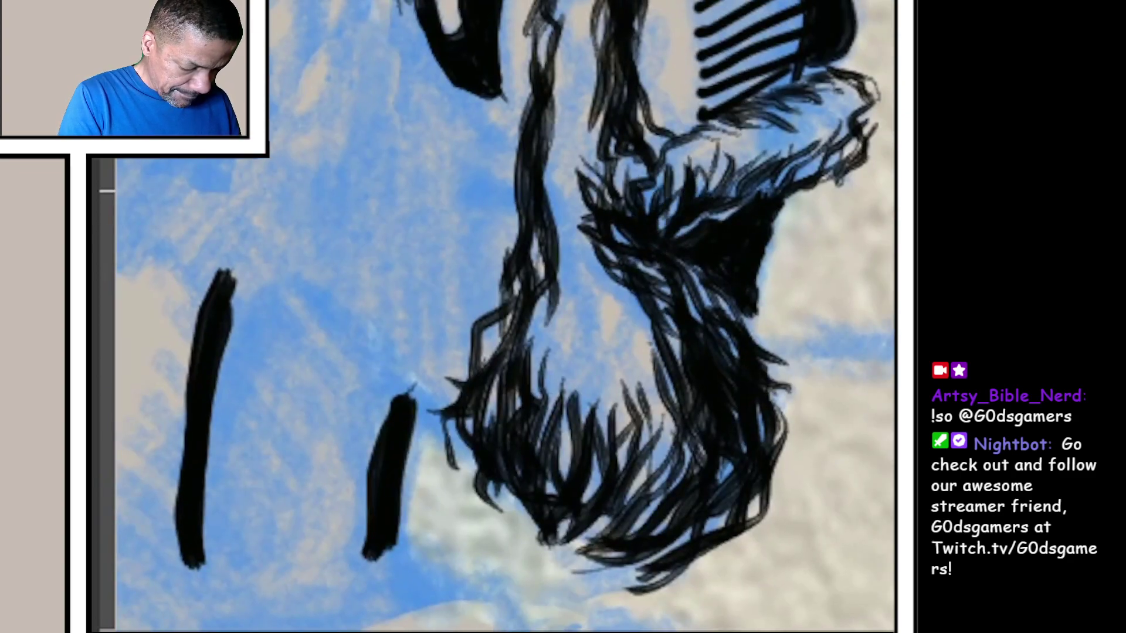
{"action": "mouse_move", "coordinate": [725, 149]}
{"action": "left_mouse_down"}
{"action": "mouse_move", "coordinate": [709, 199]}
{"action": "mouse_move", "coordinate": [766, 220]}
{"action": "left_mouse_up"}
{"action": "scroll", "coordinate": [528, 317], "scroll_direction": "down", "scroll_amount": 5}
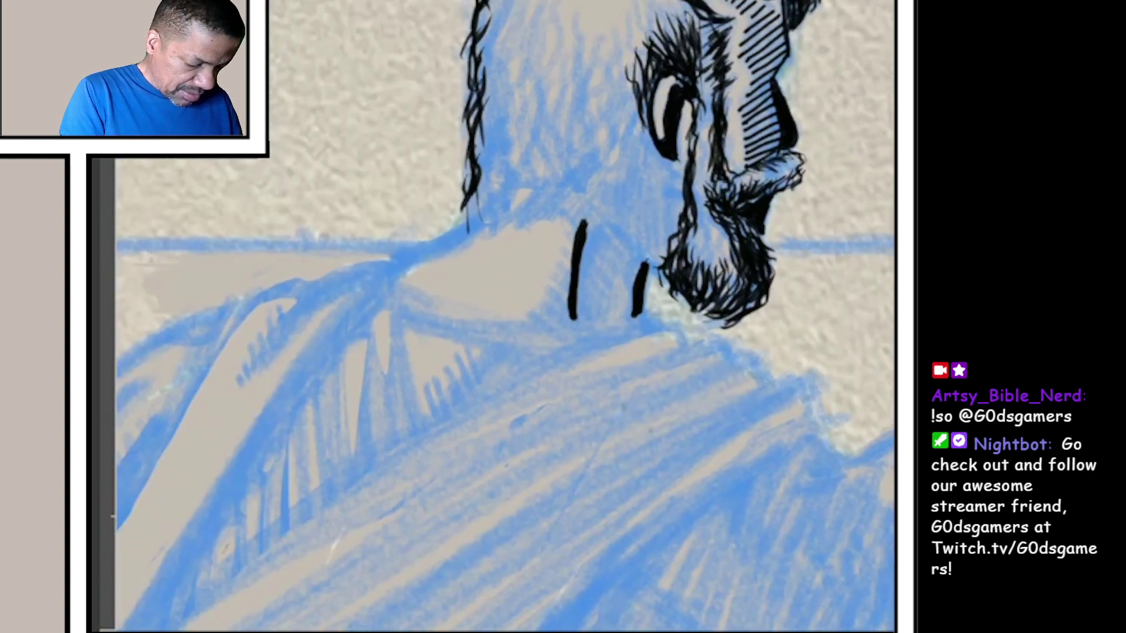
{"action": "scroll", "coordinate": [686, 264], "scroll_direction": "up", "scroll_amount": 8}
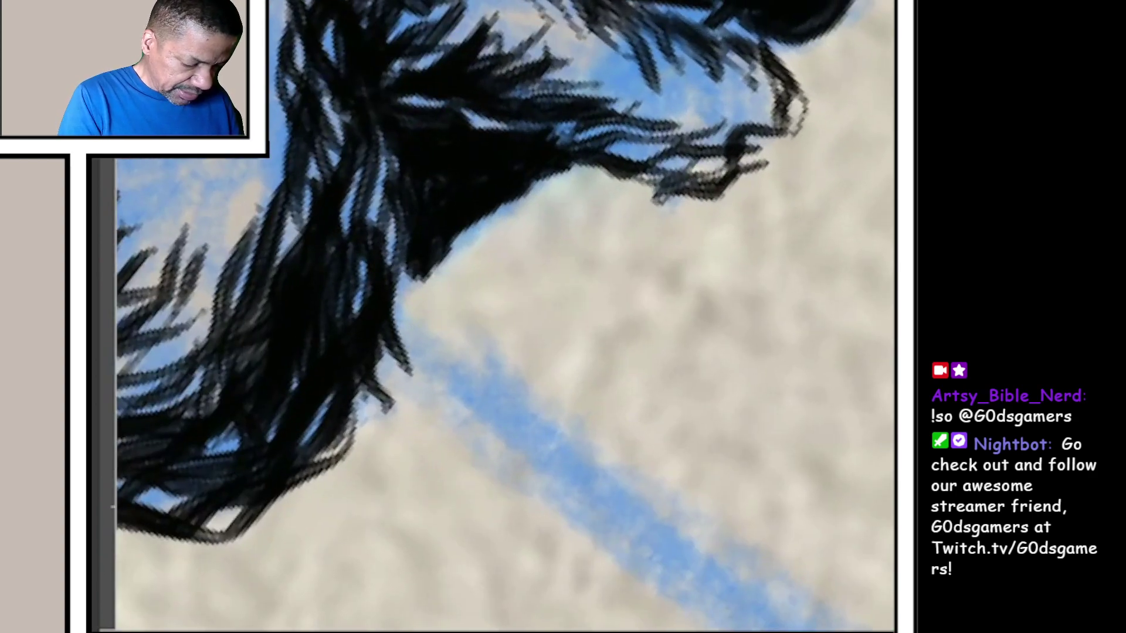
Step: Add dark strands through the beard and fill its gaps with ink
{"action": "mouse_move", "coordinate": [756, 75]}
{"action": "left_mouse_down"}
{"action": "mouse_move", "coordinate": [739, 180]}
{"action": "mouse_move", "coordinate": [774, 190]}
{"action": "mouse_move", "coordinate": [743, 212]}
{"action": "mouse_move", "coordinate": [703, 176]}
{"action": "left_mouse_up"}
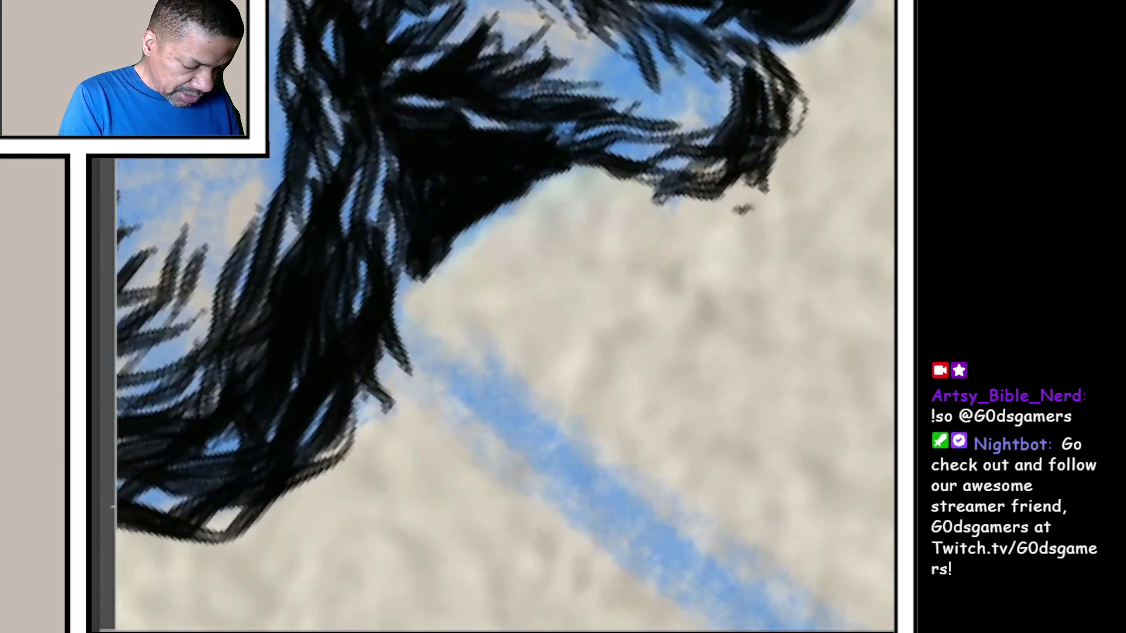
{"action": "left_click_drag", "start_coordinate": [717, 57], "coordinate": [696, 163]}
{"action": "scroll", "coordinate": [527, 264], "scroll_direction": "down", "scroll_amount": 5}
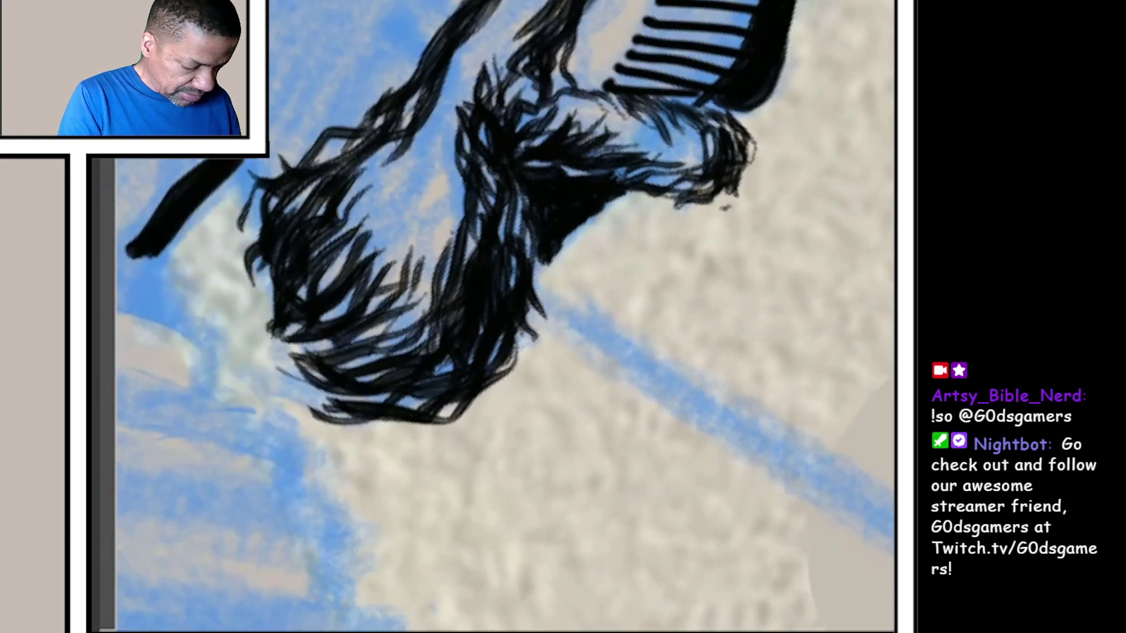
{"action": "scroll", "coordinate": [528, 264], "scroll_direction": "up", "scroll_amount": 6}
{"action": "left_click_drag", "start_coordinate": [695, 84], "coordinate": [687, 189]}
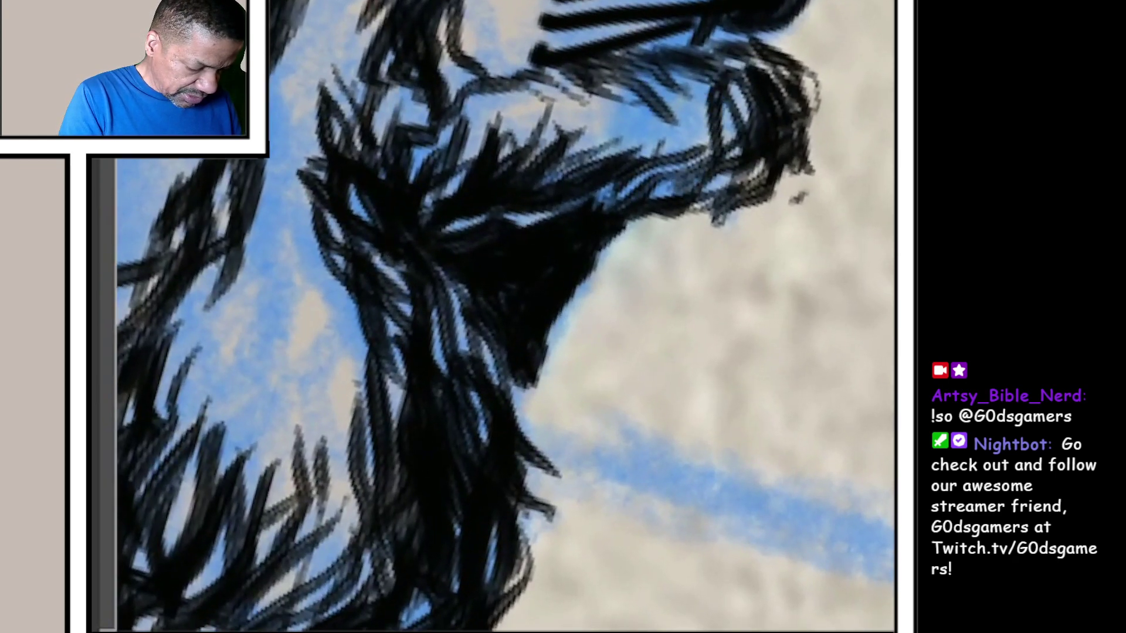
{"action": "left_click_drag", "start_coordinate": [737, 75], "coordinate": [736, 180]}
{"action": "mouse_move", "coordinate": [699, 98]}
{"action": "left_mouse_down"}
{"action": "mouse_move", "coordinate": [704, 176]}
{"action": "mouse_move", "coordinate": [668, 194]}
{"action": "left_mouse_up"}
{"action": "mouse_move", "coordinate": [668, 109]}
{"action": "left_mouse_down"}
{"action": "mouse_move", "coordinate": [664, 189]}
{"action": "mouse_move", "coordinate": [655, 183]}
{"action": "mouse_move", "coordinate": [686, 189]}
{"action": "left_mouse_up"}
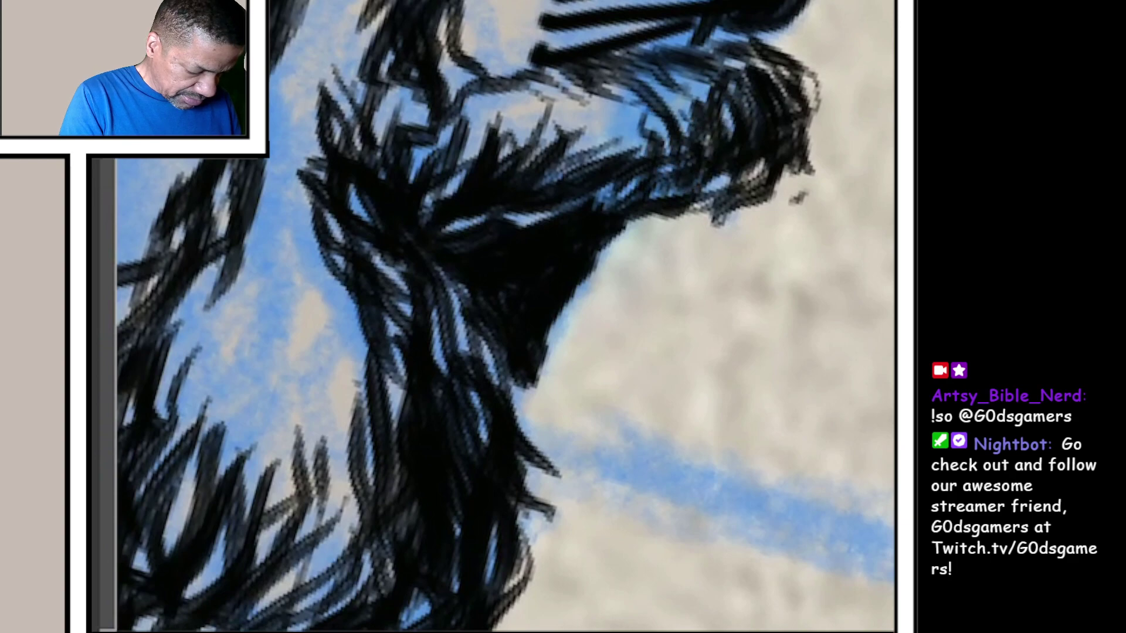
Step: Ink extra strands along the beard's upper edge and lower fringe
{"action": "mouse_move", "coordinate": [695, 57]}
{"action": "left_mouse_down"}
{"action": "mouse_move", "coordinate": [686, 111]}
{"action": "mouse_move", "coordinate": [695, 107]}
{"action": "left_mouse_up"}
{"action": "mouse_move", "coordinate": [642, 58]}
{"action": "left_mouse_down"}
{"action": "mouse_move", "coordinate": [654, 84]}
{"action": "mouse_move", "coordinate": [624, 127]}
{"action": "left_mouse_up"}
{"action": "left_click_drag", "start_coordinate": [594, 79], "coordinate": [615, 104]}
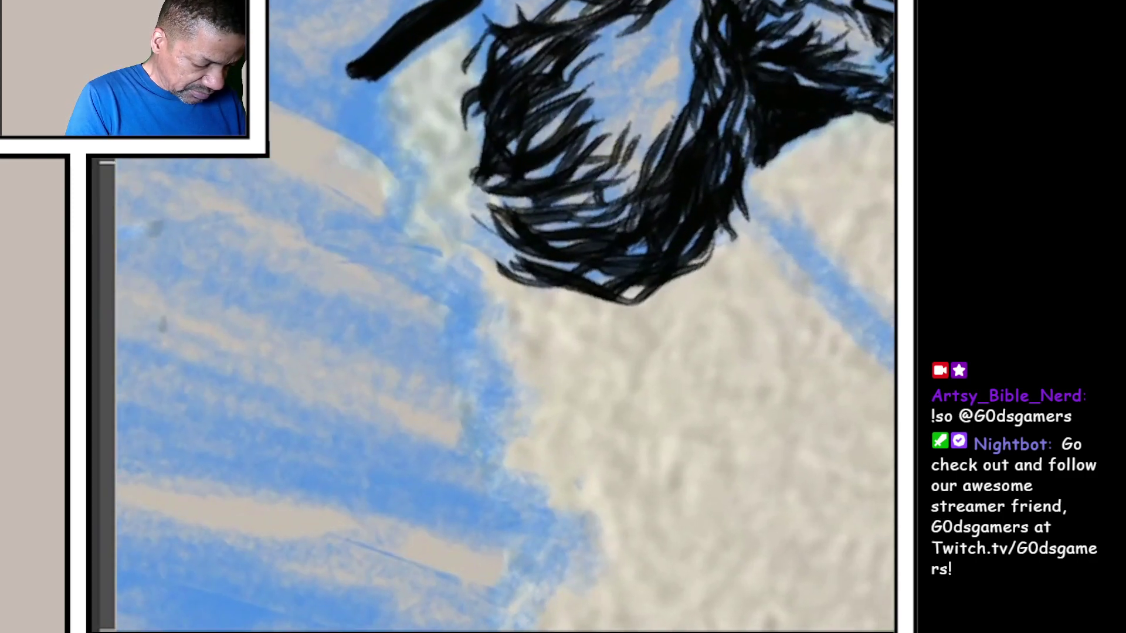
{"action": "mouse_move", "coordinate": [602, 203]}
{"action": "left_mouse_down"}
{"action": "mouse_move", "coordinate": [601, 97]}
{"action": "mouse_move", "coordinate": [616, 212]}
{"action": "left_mouse_up"}
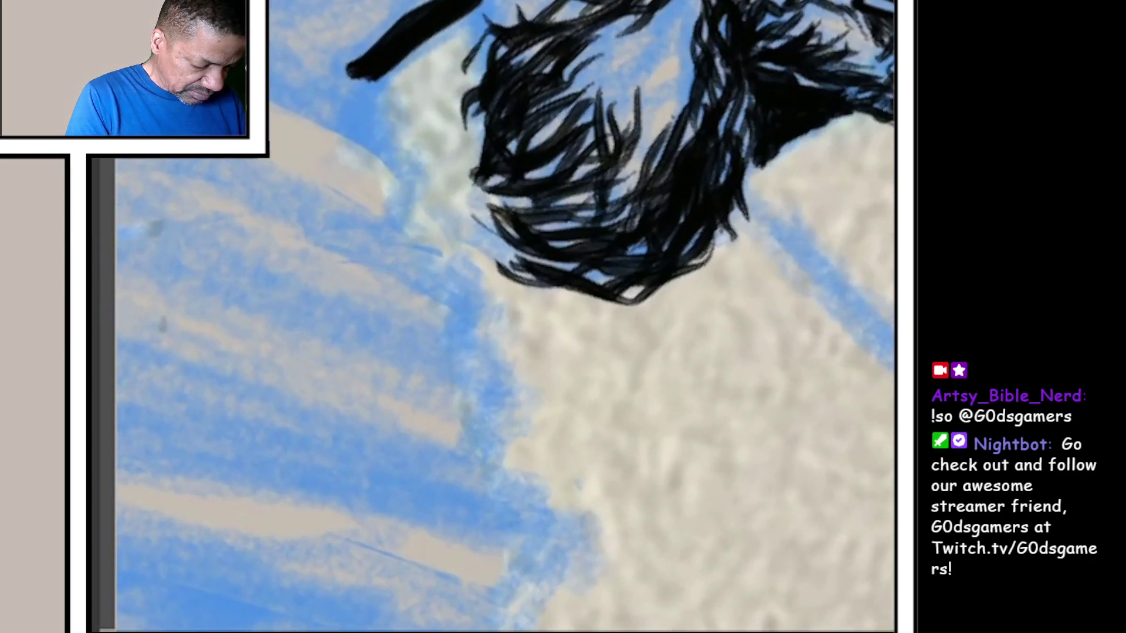
{"action": "mouse_move", "coordinate": [633, 89]}
{"action": "left_mouse_down"}
{"action": "mouse_move", "coordinate": [625, 220]}
{"action": "mouse_move", "coordinate": [655, 145]}
{"action": "left_mouse_up"}
{"action": "left_click_drag", "start_coordinate": [634, 92], "coordinate": [638, 224]}
{"action": "left_click_drag", "start_coordinate": [660, 110], "coordinate": [657, 186]}
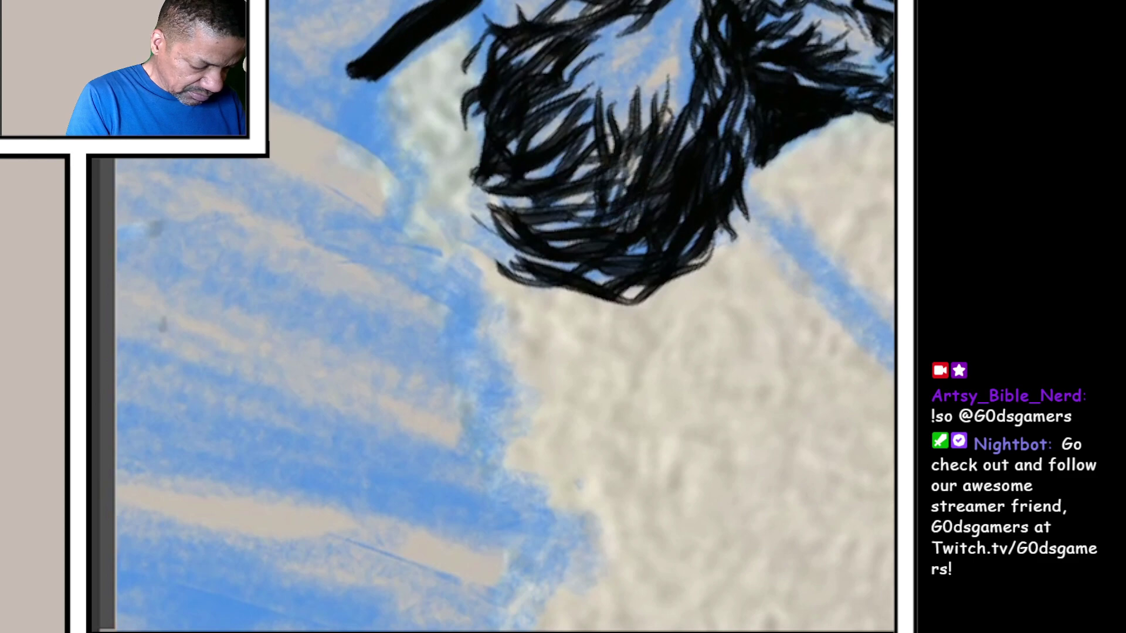
Step: Darken the beard's left side and bottom edge with black strands
{"action": "mouse_move", "coordinate": [547, 175]}
{"action": "left_mouse_down"}
{"action": "mouse_move", "coordinate": [545, 95]}
{"action": "mouse_move", "coordinate": [542, 181]}
{"action": "mouse_move", "coordinate": [588, 84]}
{"action": "left_mouse_up"}
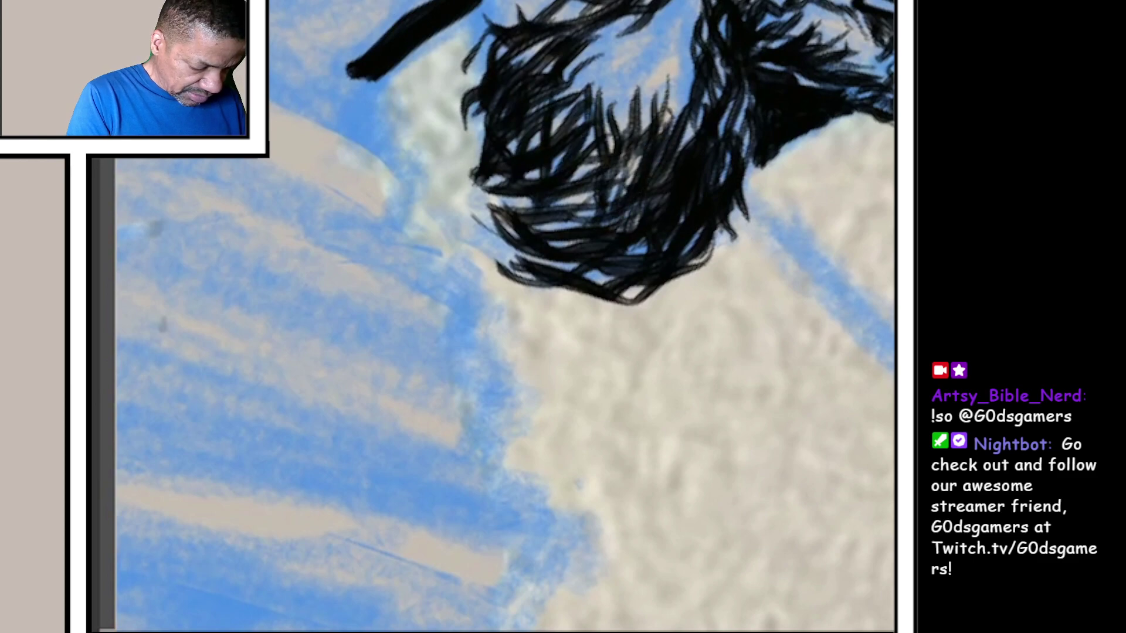
{"action": "left_click_drag", "start_coordinate": [604, 167], "coordinate": [621, 79]}
{"action": "scroll", "coordinate": [616, 264], "scroll_direction": "down", "scroll_amount": 5}
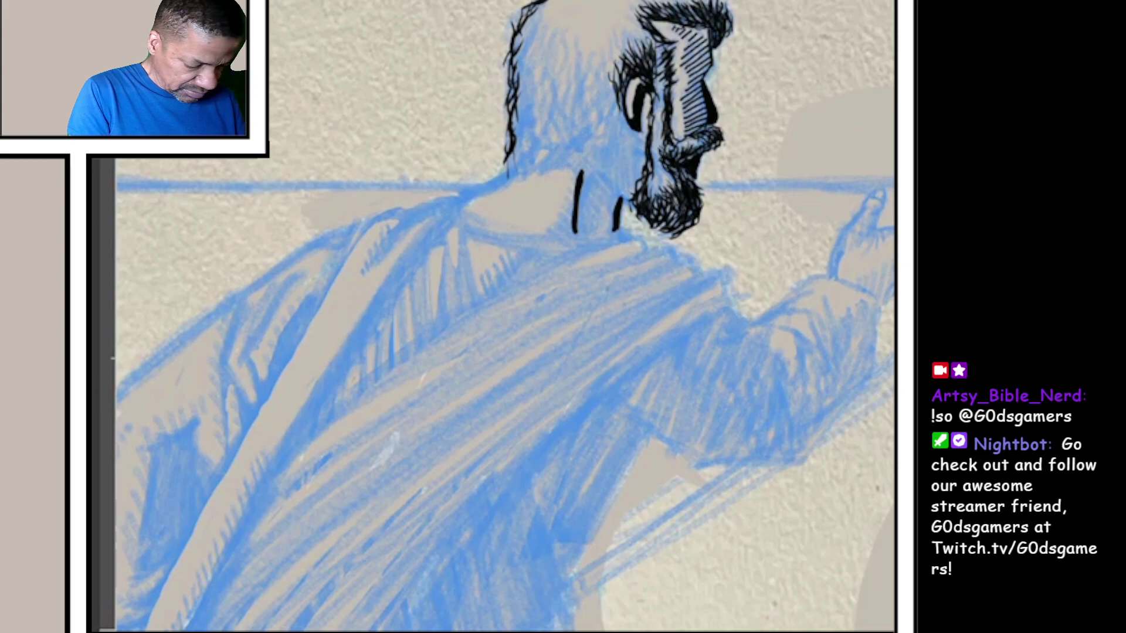
{"action": "scroll", "coordinate": [599, 203], "scroll_direction": "up", "scroll_amount": 5}
{"action": "scroll", "coordinate": [527, 133], "scroll_direction": "up", "scroll_amount": 3}
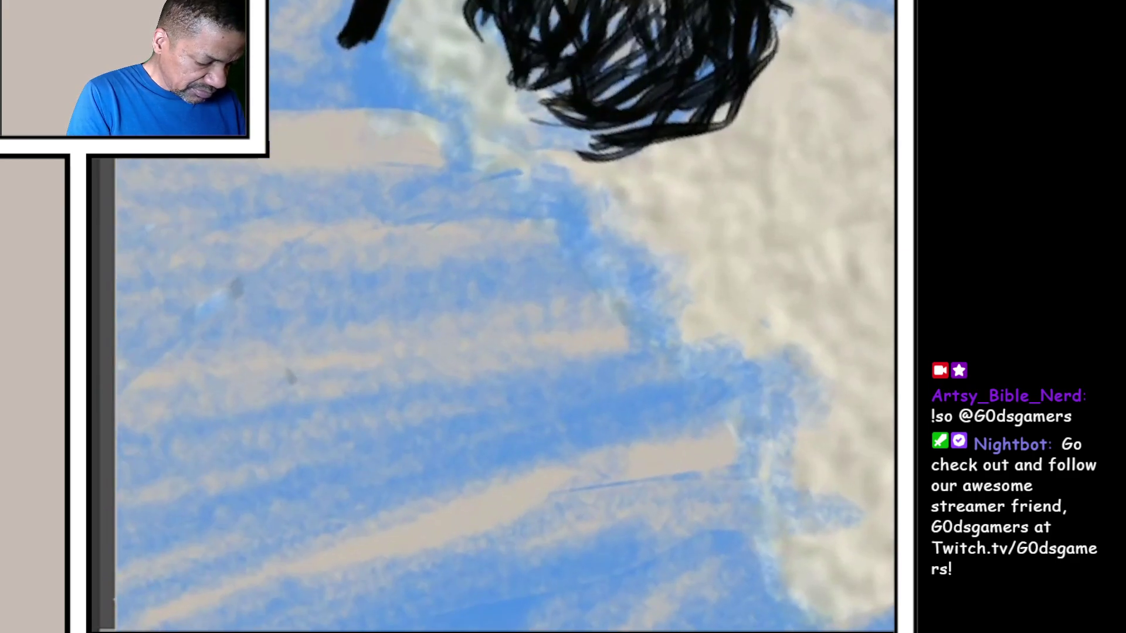
{"action": "mouse_move", "coordinate": [602, 61]}
{"action": "left_mouse_down"}
{"action": "mouse_move", "coordinate": [612, 133]}
{"action": "mouse_move", "coordinate": [637, 18]}
{"action": "mouse_move", "coordinate": [664, 71]}
{"action": "mouse_move", "coordinate": [642, 123]}
{"action": "left_mouse_up"}
{"action": "mouse_move", "coordinate": [699, 62]}
{"action": "left_mouse_down"}
{"action": "mouse_move", "coordinate": [669, 119]}
{"action": "mouse_move", "coordinate": [677, 115]}
{"action": "left_mouse_up"}
{"action": "left_click_drag", "start_coordinate": [730, 9], "coordinate": [695, 111]}
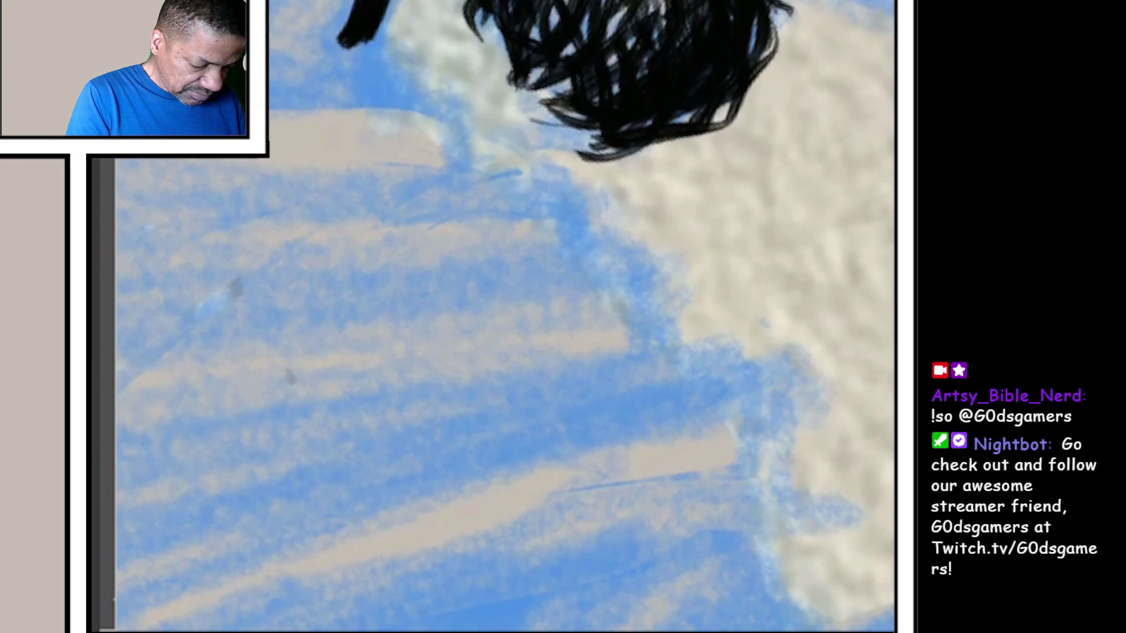
{"action": "scroll", "coordinate": [528, 316], "scroll_direction": "down", "scroll_amount": 3}
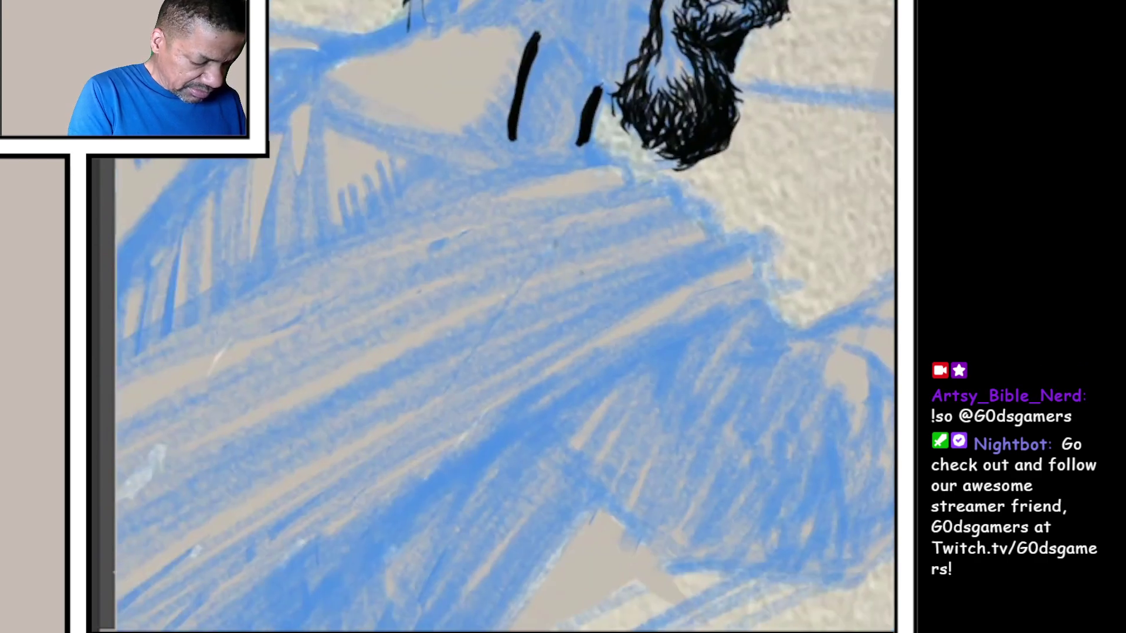
{"action": "scroll", "coordinate": [527, 317], "scroll_direction": "down", "scroll_amount": 3}
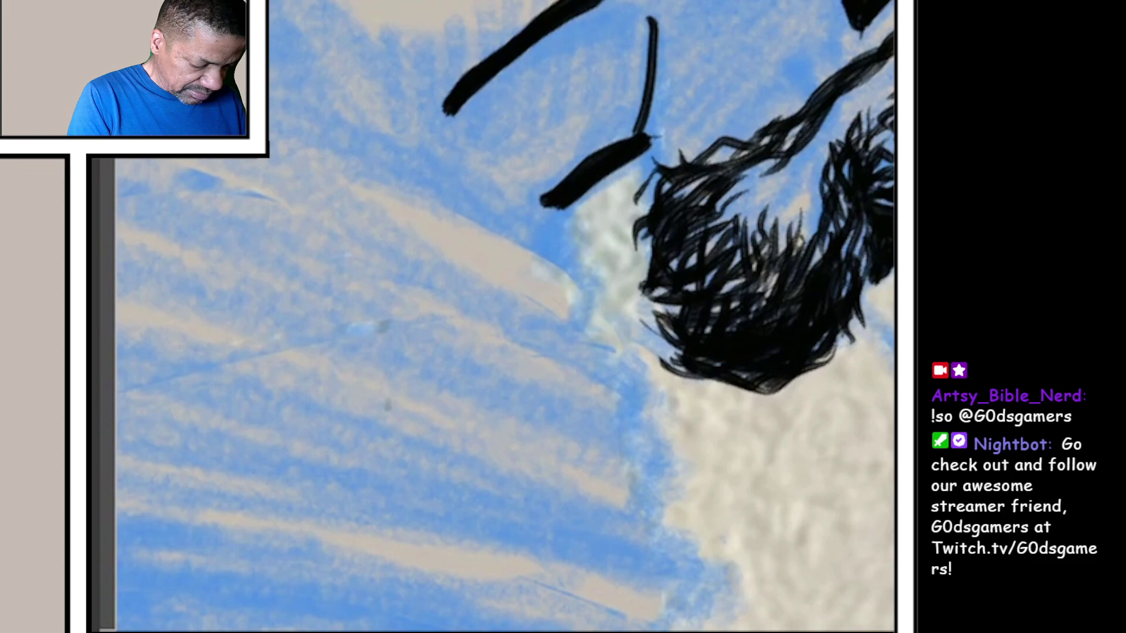
Step: Outline the neck shadow under the beard and fill it solid black
{"action": "mouse_move", "coordinate": [649, 18]}
{"action": "left_mouse_down"}
{"action": "mouse_move", "coordinate": [641, 136]}
{"action": "mouse_move", "coordinate": [651, 18]}
{"action": "left_mouse_up"}
{"action": "scroll", "coordinate": [528, 317], "scroll_direction": "down", "scroll_amount": 3}
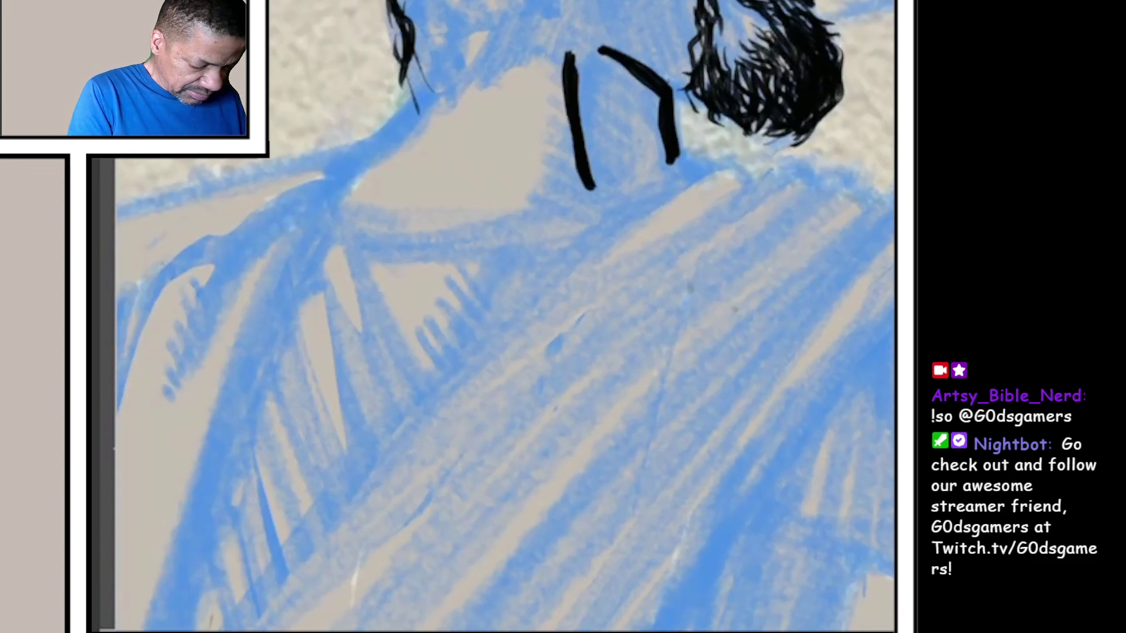
{"action": "scroll", "coordinate": [527, 318], "scroll_direction": "down", "scroll_amount": 3}
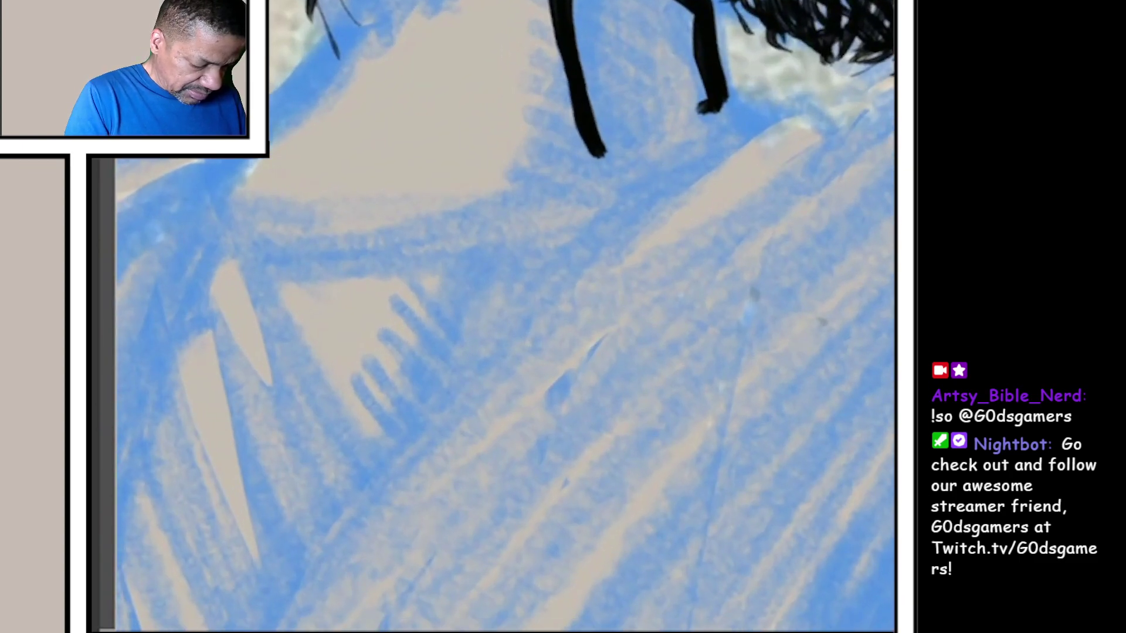
{"action": "mouse_move", "coordinate": [598, 154]}
{"action": "left_mouse_down"}
{"action": "mouse_move", "coordinate": [721, 104]}
{"action": "mouse_move", "coordinate": [616, 149]}
{"action": "mouse_move", "coordinate": [616, 79]}
{"action": "mouse_move", "coordinate": [655, 75]}
{"action": "left_mouse_up"}
{"action": "mouse_move", "coordinate": [651, 132]}
{"action": "left_mouse_down"}
{"action": "mouse_move", "coordinate": [704, 83]}
{"action": "mouse_move", "coordinate": [629, 61]}
{"action": "left_mouse_up"}
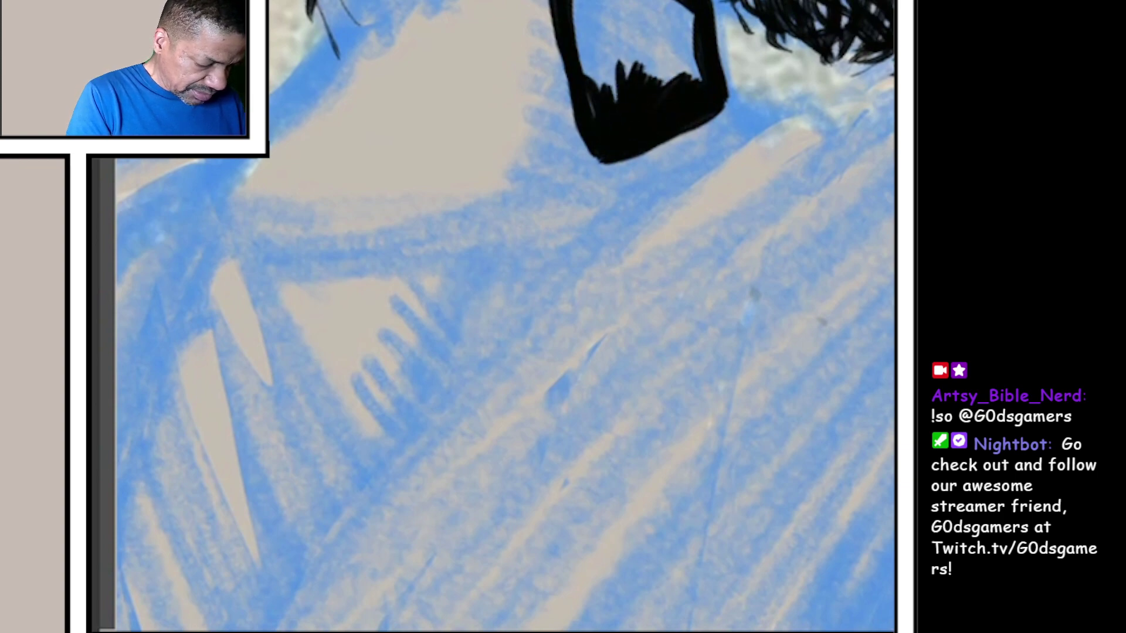
{"action": "mouse_move", "coordinate": [590, 96]}
{"action": "left_mouse_down"}
{"action": "mouse_move", "coordinate": [585, 9]}
{"action": "mouse_move", "coordinate": [616, 10]}
{"action": "left_mouse_up"}
{"action": "mouse_move", "coordinate": [628, 88]}
{"action": "left_mouse_down"}
{"action": "mouse_move", "coordinate": [659, 31]}
{"action": "mouse_move", "coordinate": [695, 44]}
{"action": "left_mouse_up"}
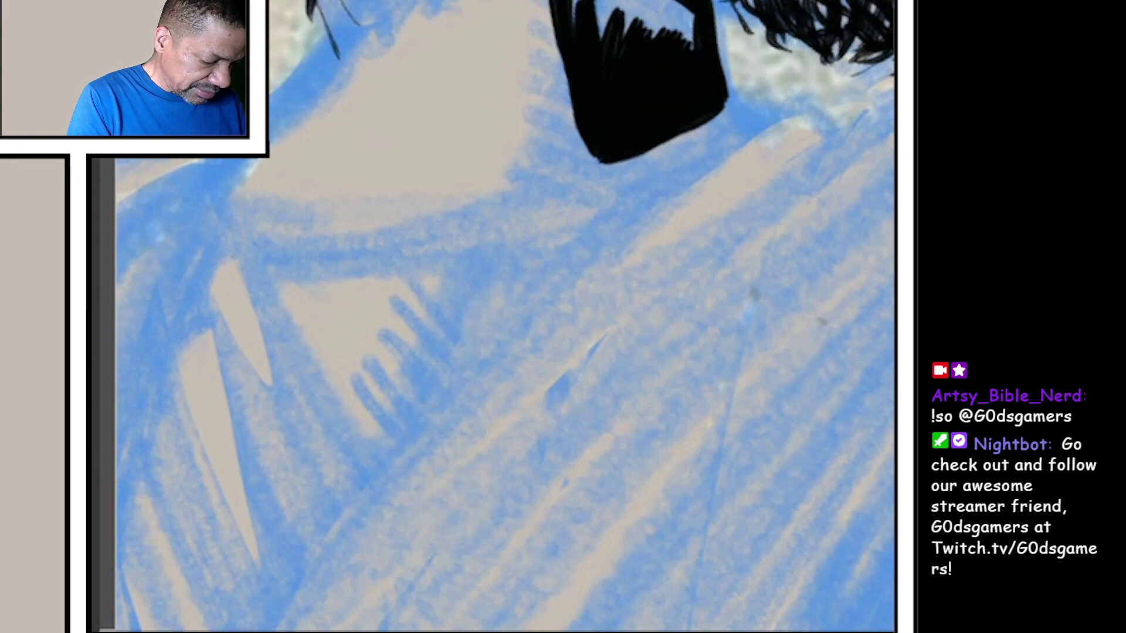
{"action": "mouse_move", "coordinate": [608, 40]}
{"action": "left_mouse_down"}
{"action": "mouse_move", "coordinate": [633, 4]}
{"action": "mouse_move", "coordinate": [686, 4]}
{"action": "left_mouse_up"}
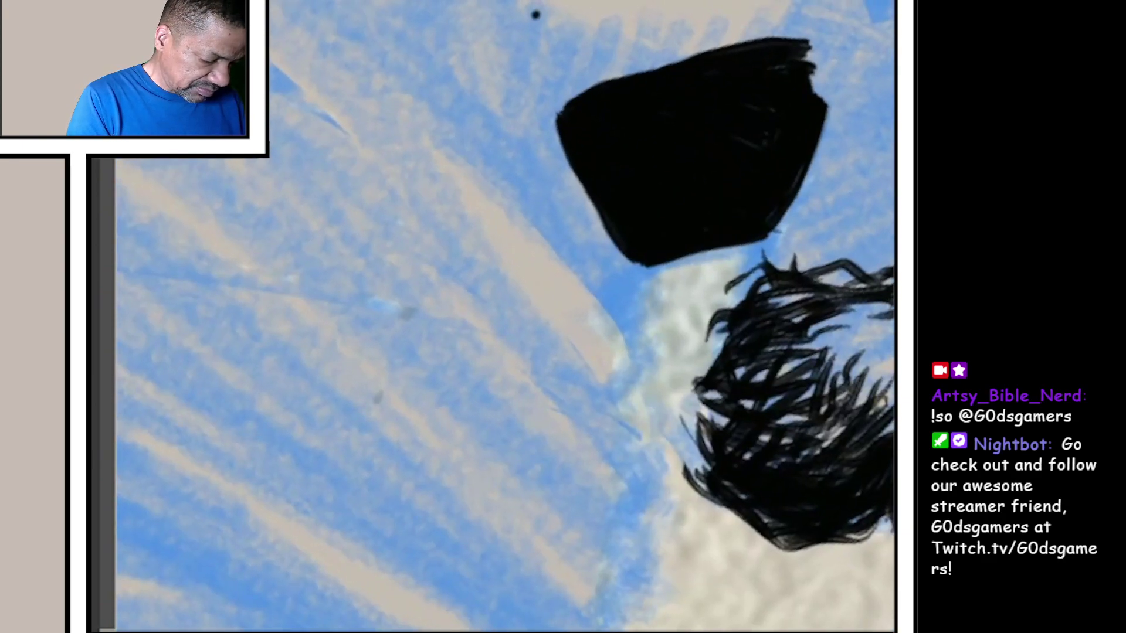
Step: Try two hatch strokes beside the neck shadow, then undo them
{"action": "left_click_drag", "start_coordinate": [535, 14], "coordinate": [514, 97]}
{"action": "left_click_drag", "start_coordinate": [570, 13], "coordinate": [537, 127]}
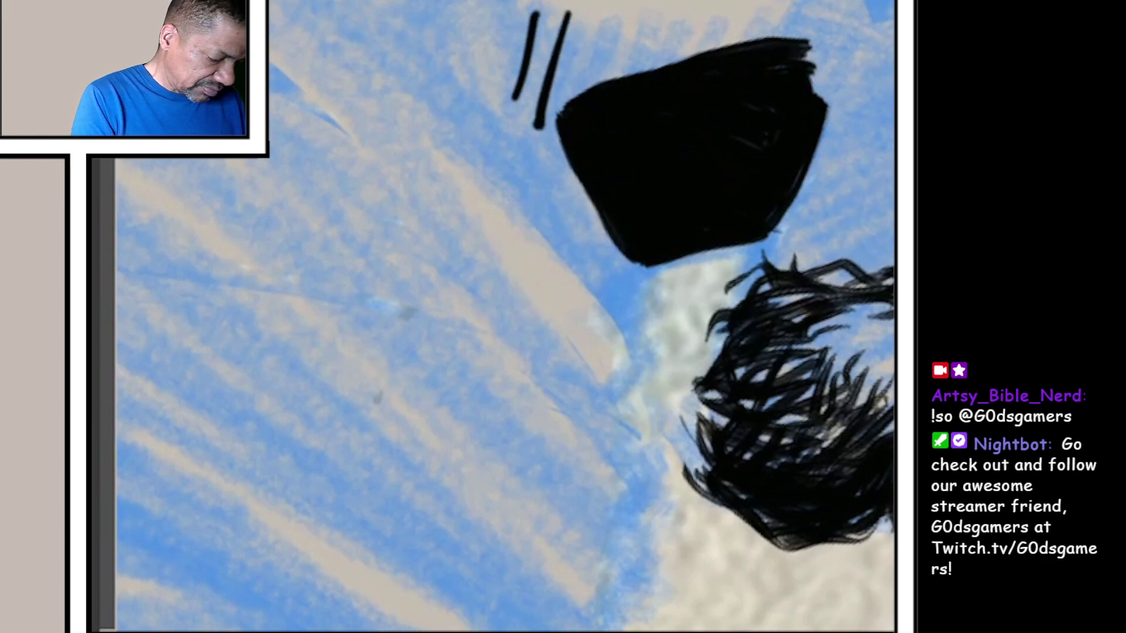
{"action": "key", "text": "ctrl+z"}
{"action": "key", "text": "ctrl+z"}
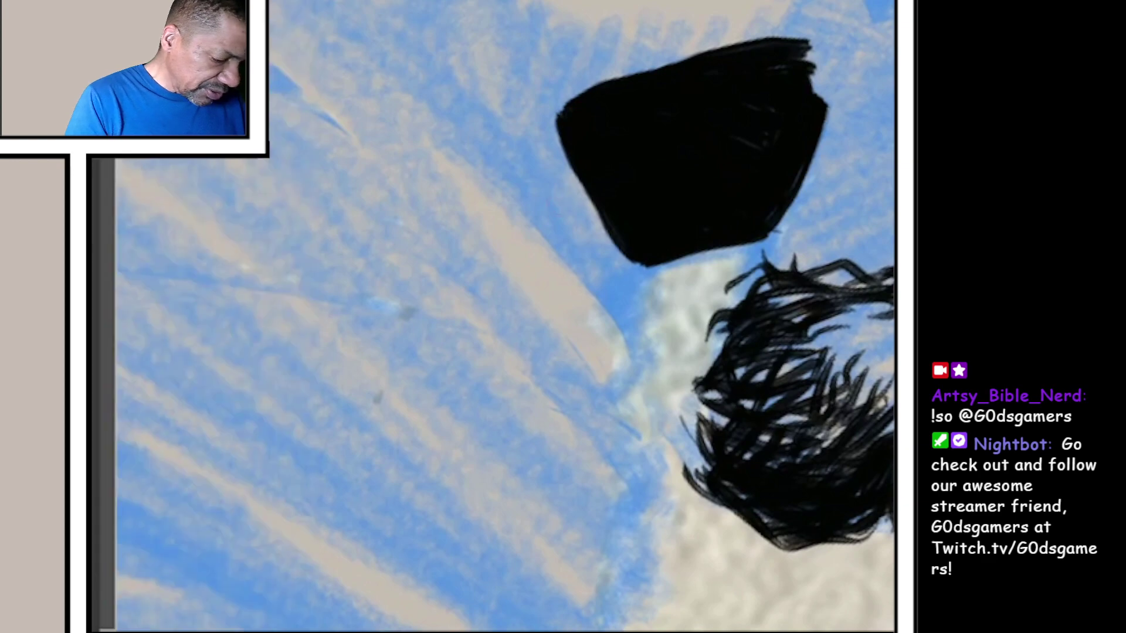
{"action": "scroll", "coordinate": [557, 203], "scroll_direction": "up", "scroll_amount": 5}
{"action": "scroll", "coordinate": [557, 203], "scroll_direction": "up", "scroll_amount": 2}
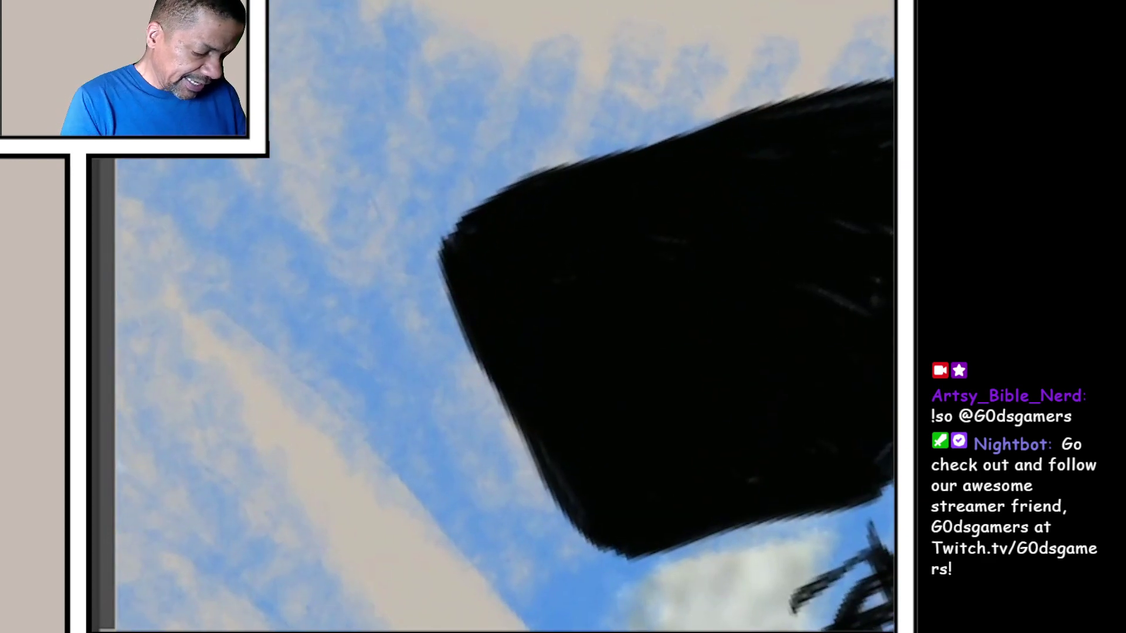
Step: Paint a row of parallel hatch strokes along the neck shadow's top edge
{"action": "left_click_drag", "start_coordinate": [502, 189], "coordinate": [564, 88]}
{"action": "left_click_drag", "start_coordinate": [576, 163], "coordinate": [629, 22]}
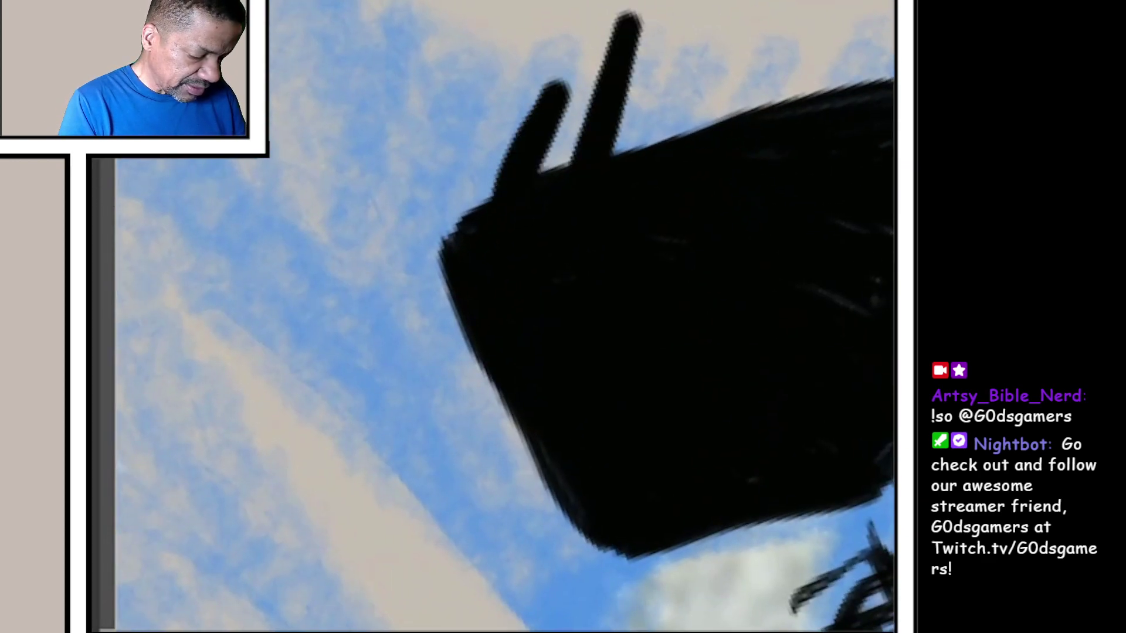
{"action": "left_click_drag", "start_coordinate": [628, 149], "coordinate": [690, 9]}
{"action": "left_click_drag", "start_coordinate": [691, 132], "coordinate": [752, 9]}
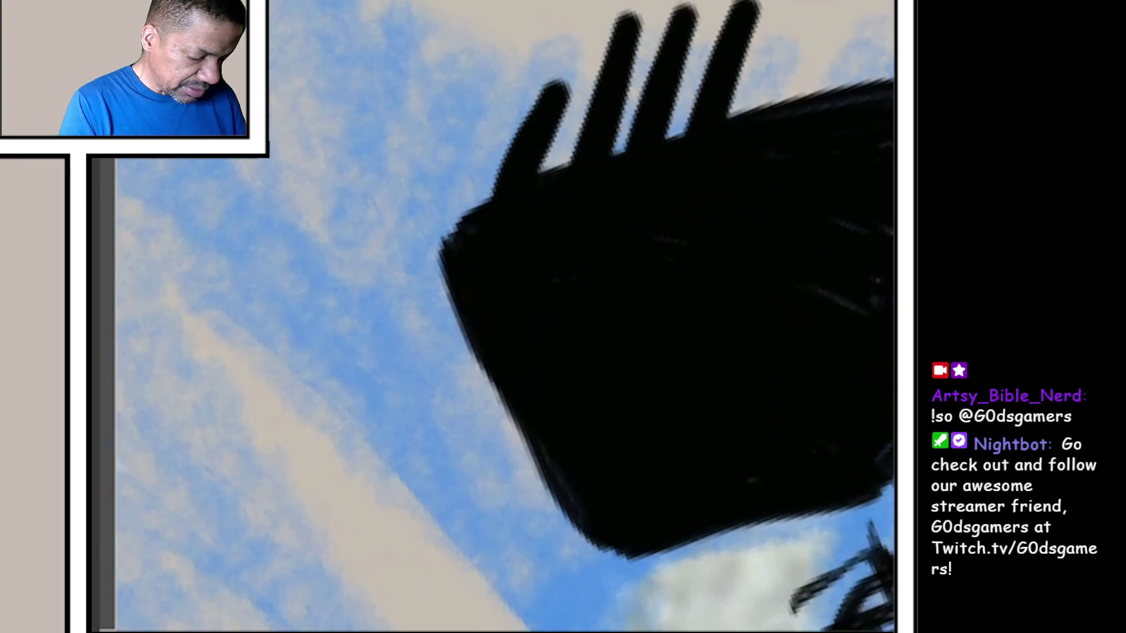
{"action": "left_click_drag", "start_coordinate": [747, 114], "coordinate": [818, 4]}
{"action": "left_click_drag", "start_coordinate": [814, 102], "coordinate": [884, 4]}
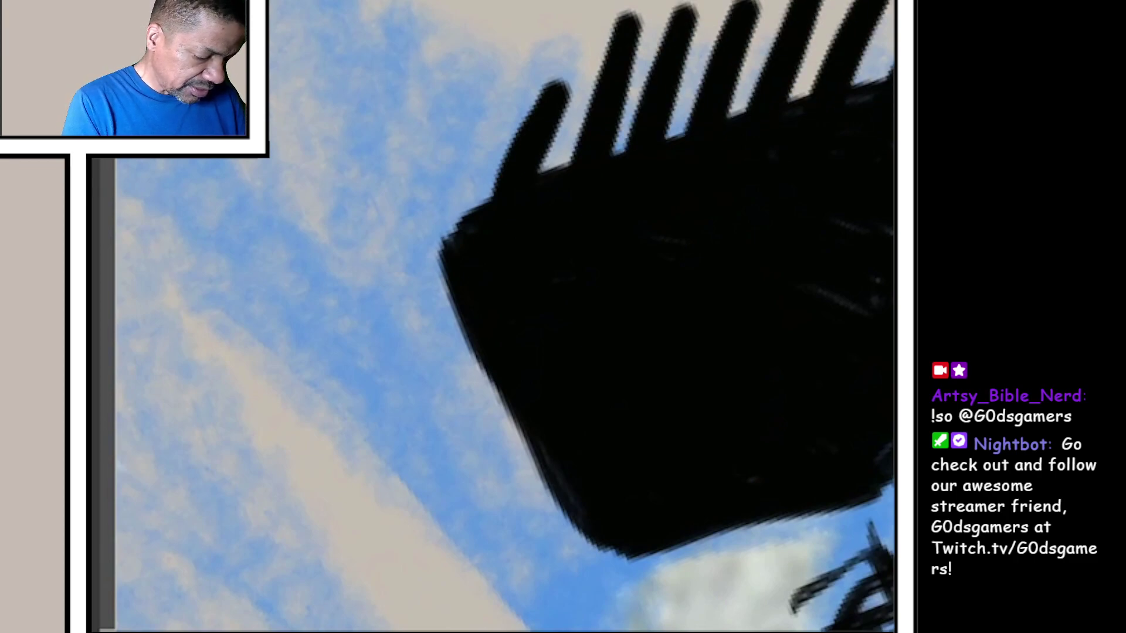
{"action": "left_click_drag", "start_coordinate": [510, 167], "coordinate": [572, 5]}
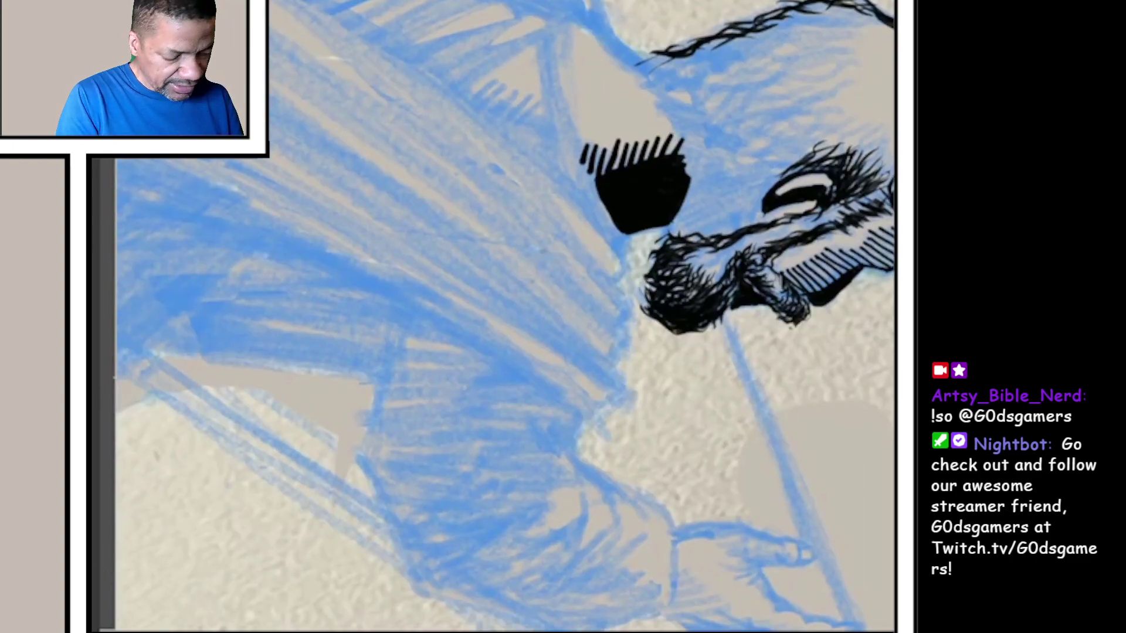
{"action": "scroll", "coordinate": [505, 318], "scroll_direction": "down", "scroll_amount": 3}
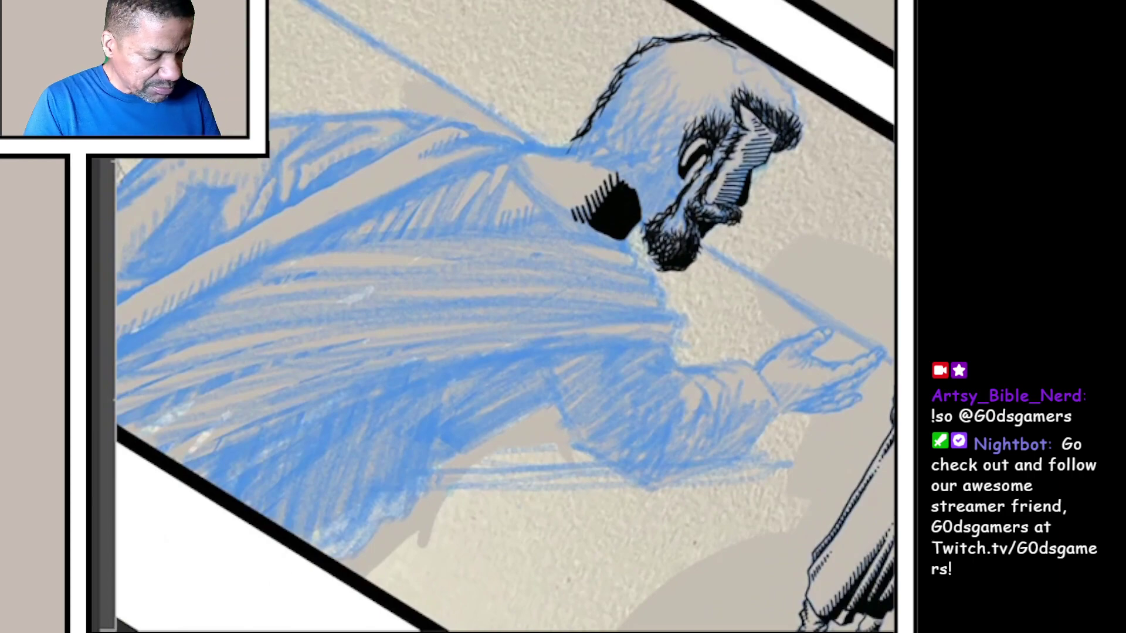
{"action": "scroll", "coordinate": [616, 211], "scroll_direction": "up", "scroll_amount": 5}
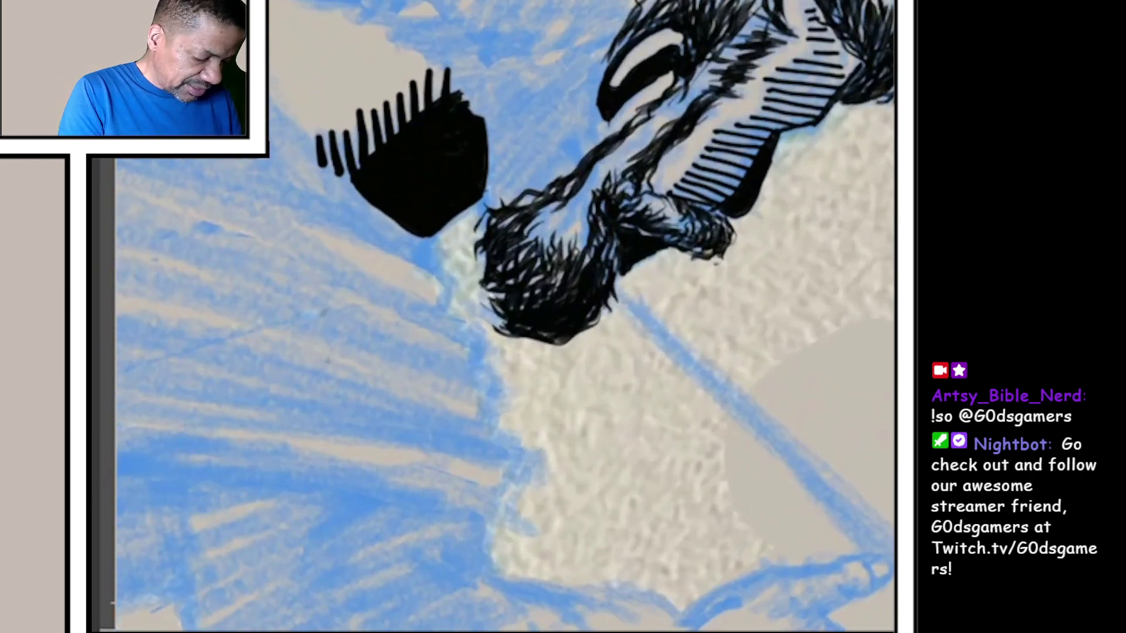
{"action": "scroll", "coordinate": [505, 317], "scroll_direction": "down", "scroll_amount": 3}
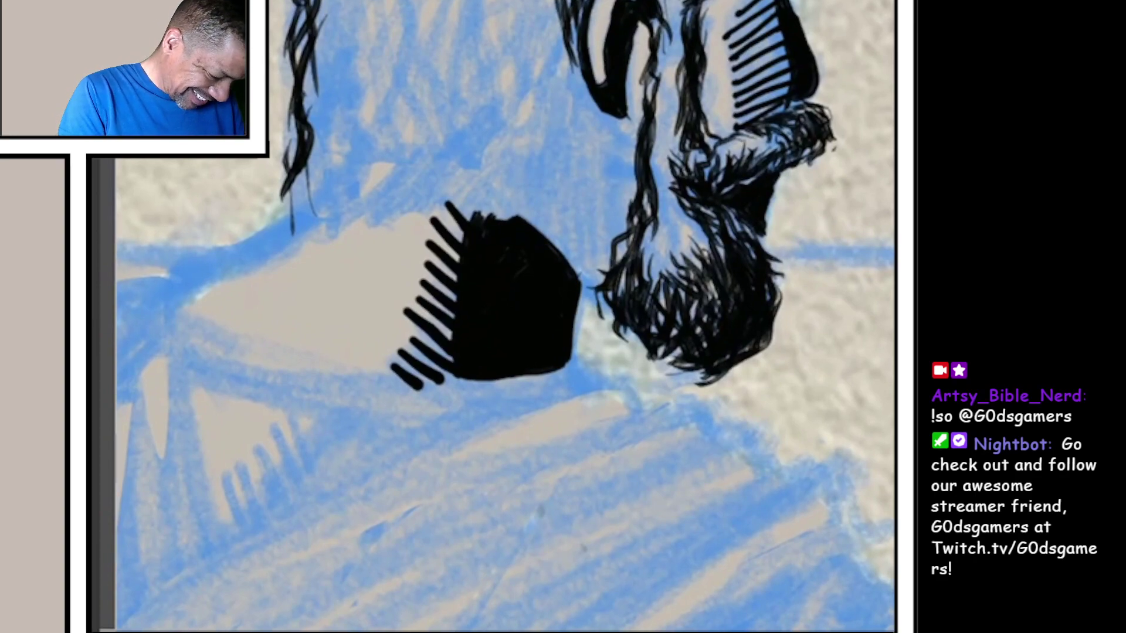
{"action": "scroll", "coordinate": [506, 291], "scroll_direction": "up", "scroll_amount": 3}
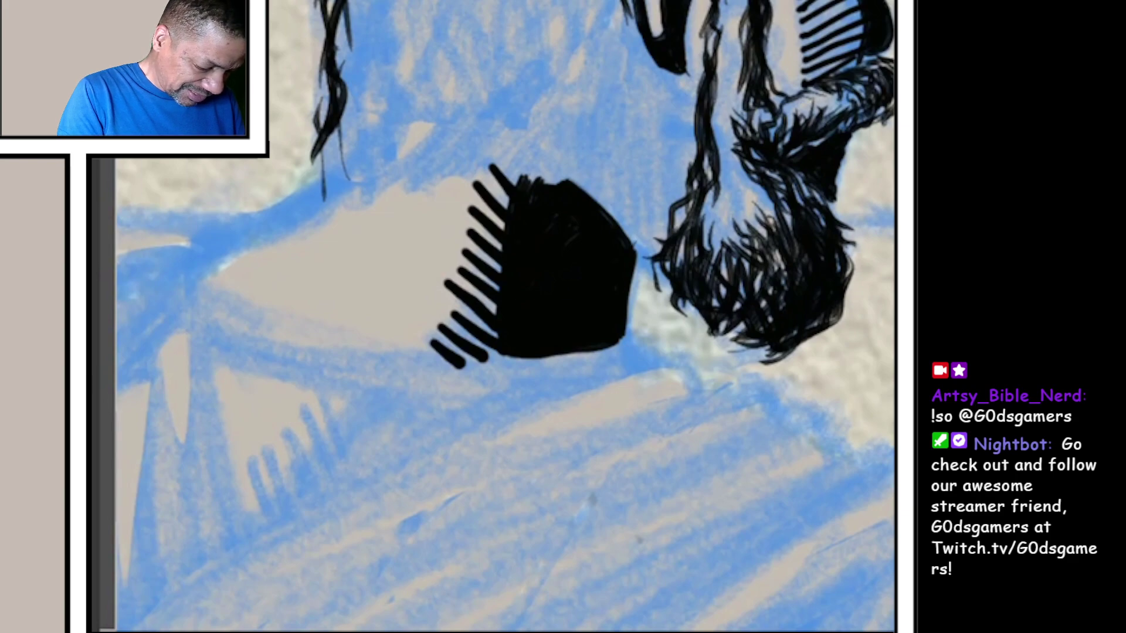
{"action": "scroll", "coordinate": [506, 290], "scroll_direction": "up", "scroll_amount": 3}
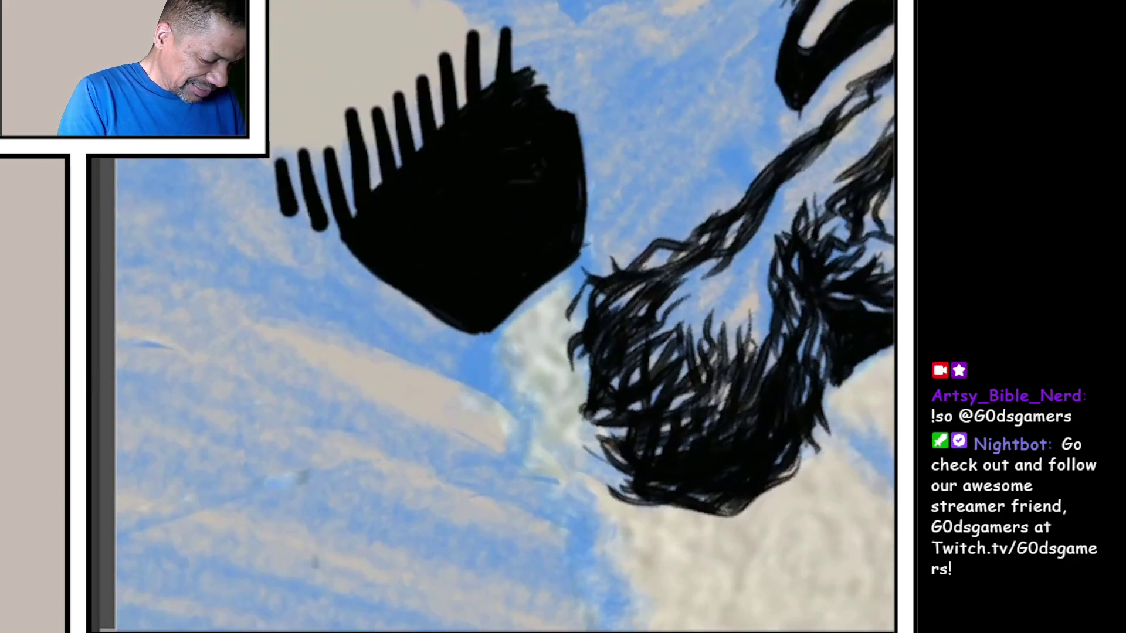
{"action": "scroll", "coordinate": [506, 290], "scroll_direction": "up", "scroll_amount": 3}
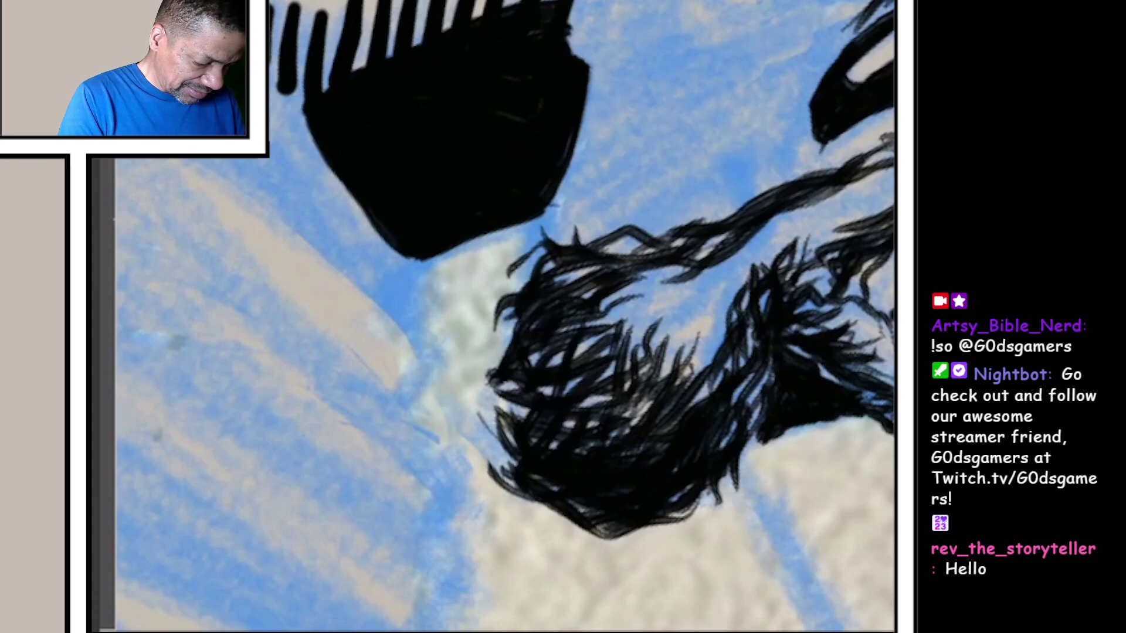
Step: Add long vertical hatch lines reaching from the shadow up to the beard
{"action": "mouse_move", "coordinate": [588, 62]}
{"action": "left_mouse_down"}
{"action": "mouse_move", "coordinate": [580, 2]}
{"action": "mouse_move", "coordinate": [566, 211]}
{"action": "left_mouse_up"}
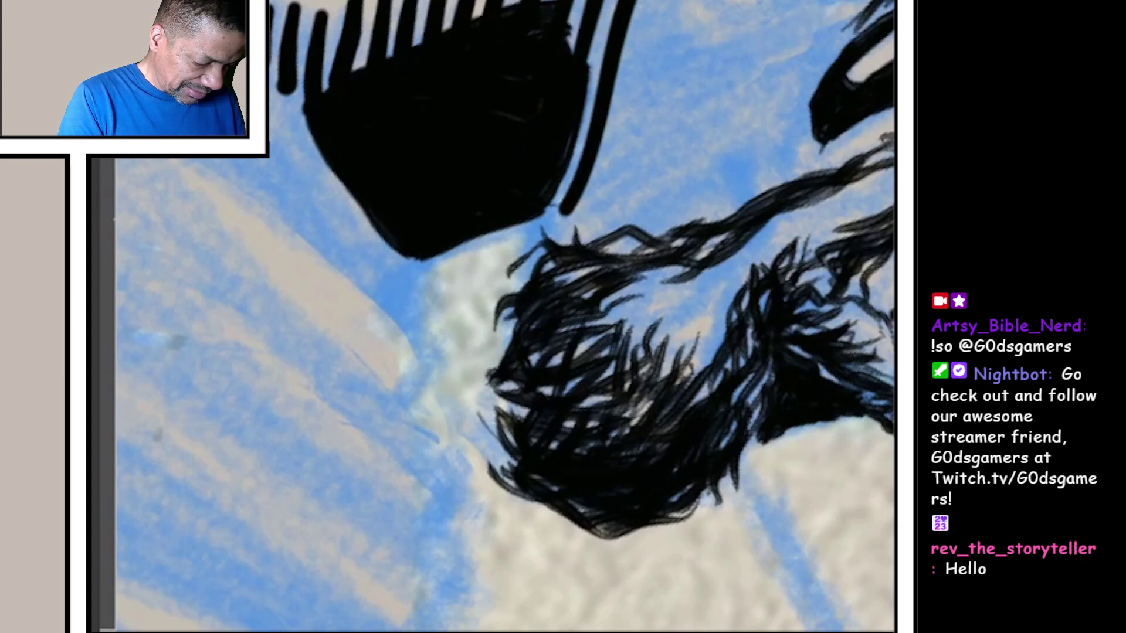
{"action": "left_click_drag", "start_coordinate": [659, 1], "coordinate": [589, 230]}
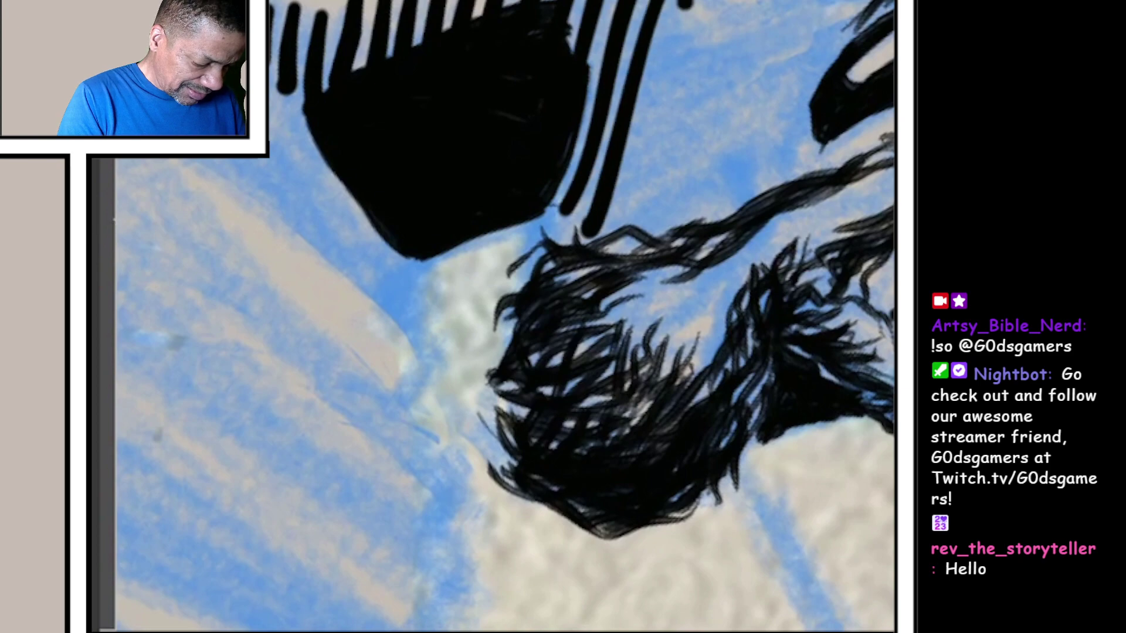
{"action": "left_click_drag", "start_coordinate": [686, 2], "coordinate": [625, 211]}
{"action": "mouse_move", "coordinate": [712, 2]}
{"action": "left_mouse_down"}
{"action": "mouse_move", "coordinate": [652, 224]}
{"action": "mouse_move", "coordinate": [695, 167]}
{"action": "mouse_move", "coordinate": [699, 237]}
{"action": "left_mouse_up"}
{"action": "left_click_drag", "start_coordinate": [712, 180], "coordinate": [704, 227]}
{"action": "left_click_drag", "start_coordinate": [786, 2], "coordinate": [716, 189]}
{"action": "left_click_drag", "start_coordinate": [796, 18], "coordinate": [765, 206]}
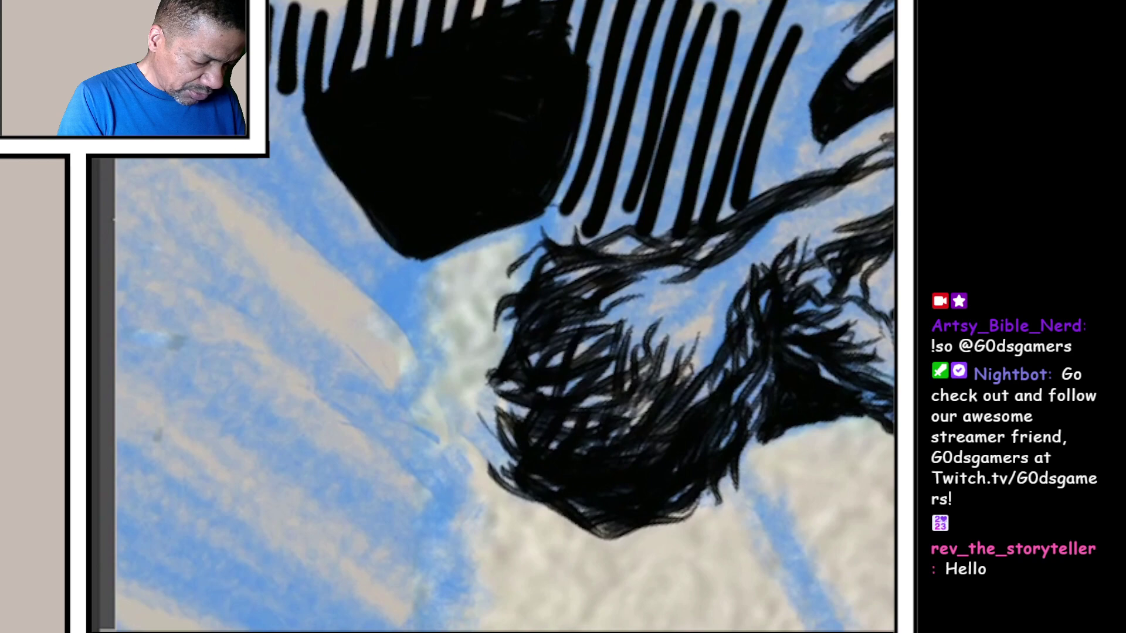
{"action": "left_click_drag", "start_coordinate": [840, 4], "coordinate": [800, 176]}
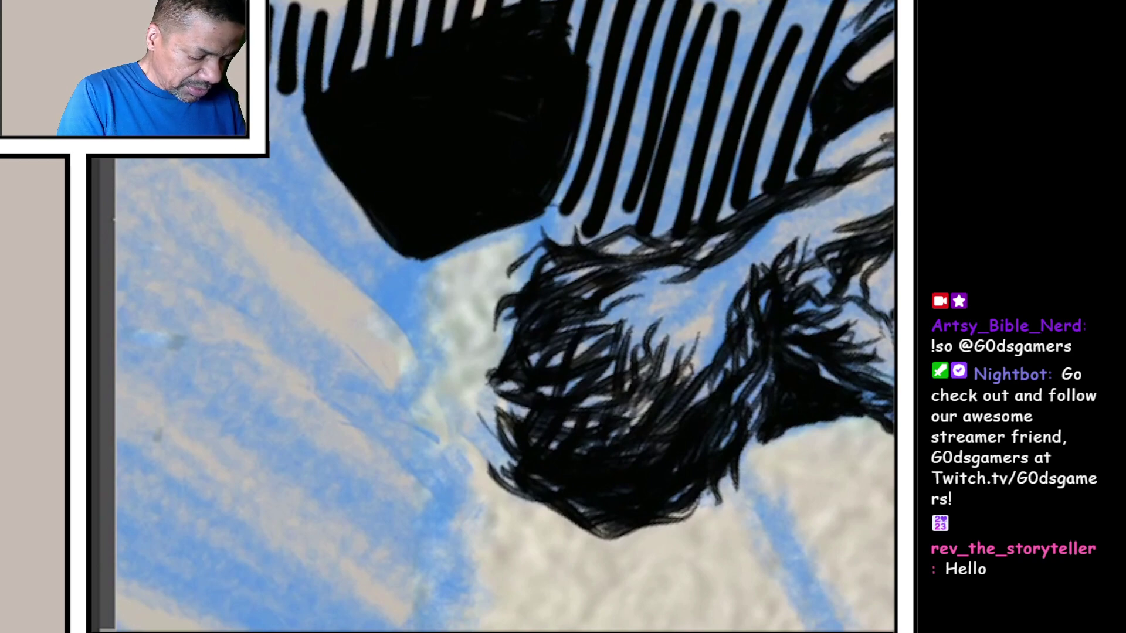
{"action": "scroll", "coordinate": [502, 317], "scroll_direction": "down", "scroll_amount": 5}
{"action": "scroll", "coordinate": [501, 317], "scroll_direction": "up", "scroll_amount": 3}
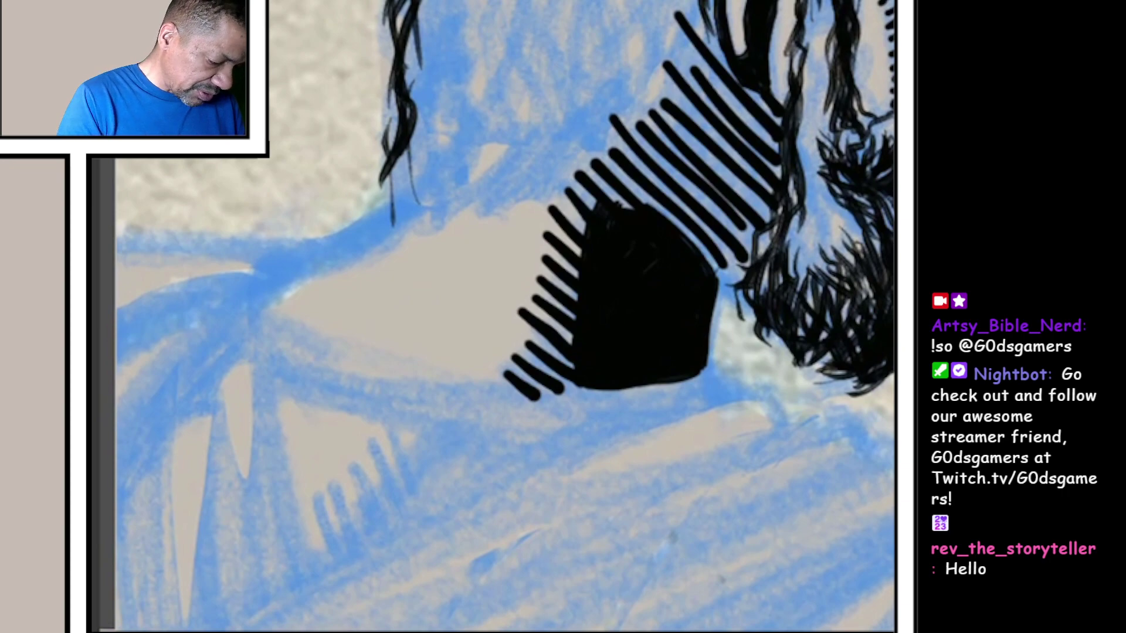
Step: Erase the hatch-line tips, then begin inking hair at the back of the head
{"action": "left_click_drag", "start_coordinate": [686, 23], "coordinate": [675, 104]}
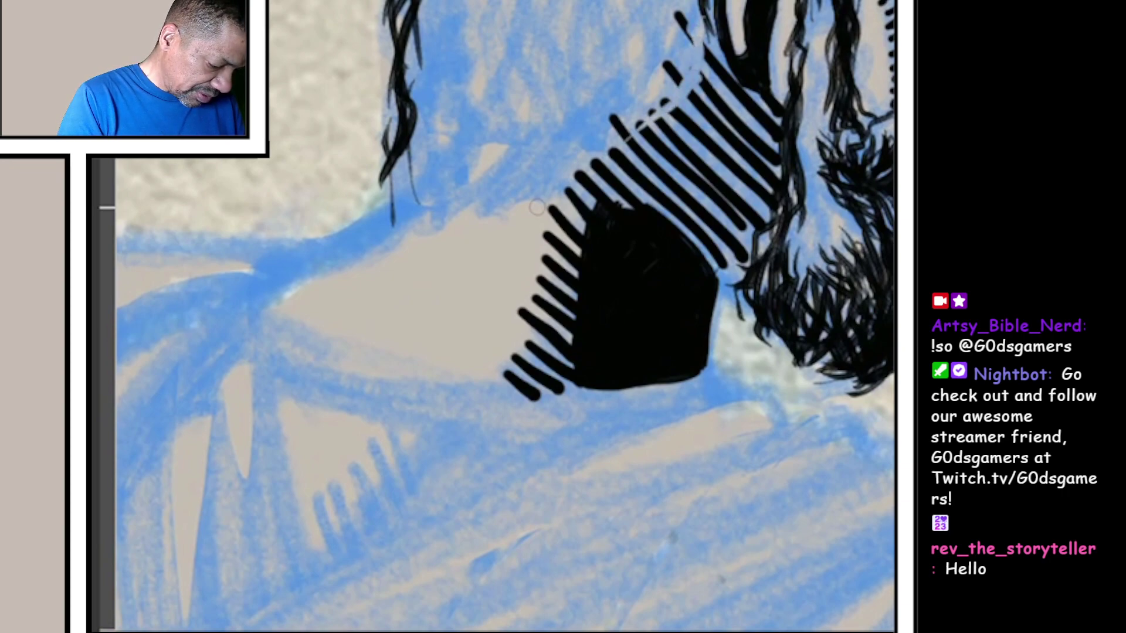
{"action": "left_click_drag", "start_coordinate": [536, 208], "coordinate": [673, 75]}
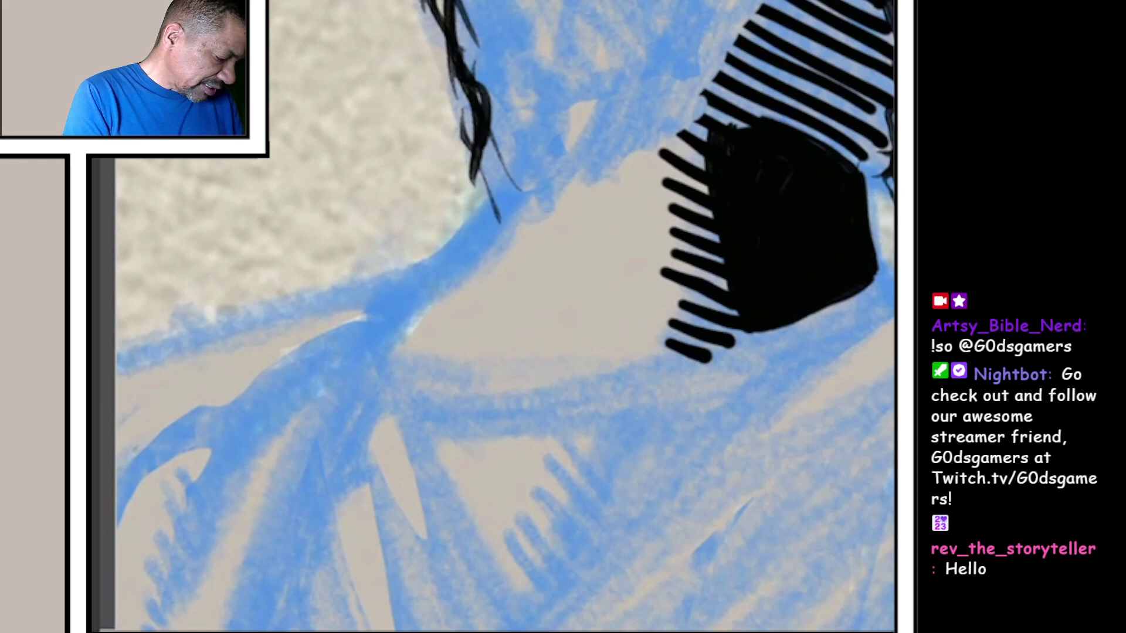
{"action": "left_click_drag", "start_coordinate": [511, 41], "coordinate": [501, 173]}
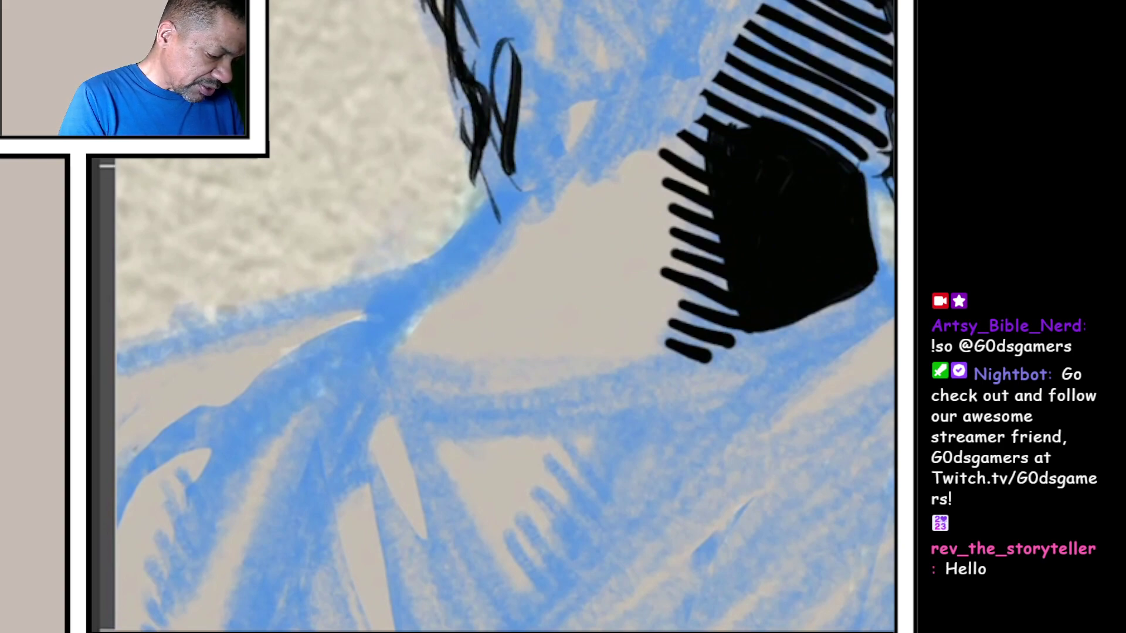
{"action": "mouse_move", "coordinate": [492, 7]}
{"action": "left_mouse_down"}
{"action": "mouse_move", "coordinate": [501, 197]}
{"action": "mouse_move", "coordinate": [512, 185]}
{"action": "left_mouse_up"}
{"action": "mouse_move", "coordinate": [527, 3]}
{"action": "left_mouse_down"}
{"action": "mouse_move", "coordinate": [506, 190]}
{"action": "mouse_move", "coordinate": [521, 155]}
{"action": "left_mouse_up"}
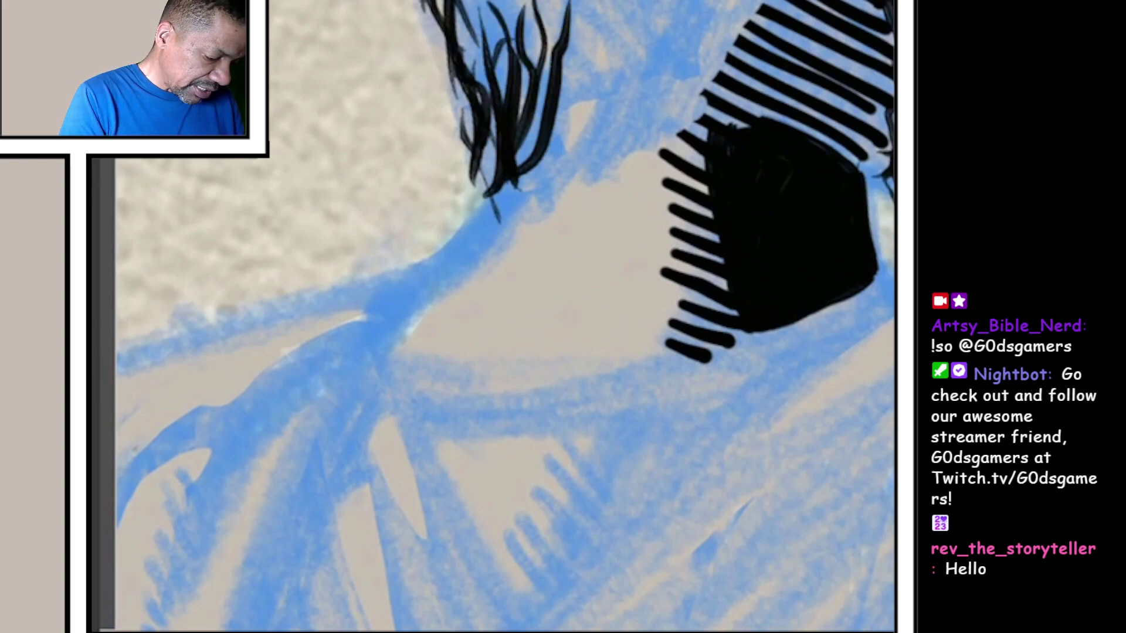
Step: Thicken the back-of-head hair and extend the strokes further right
{"action": "mouse_move", "coordinate": [563, 2]}
{"action": "left_mouse_down"}
{"action": "mouse_move", "coordinate": [528, 189]}
{"action": "mouse_move", "coordinate": [558, 167]}
{"action": "left_mouse_up"}
{"action": "mouse_move", "coordinate": [616, 2]}
{"action": "left_mouse_down"}
{"action": "mouse_move", "coordinate": [559, 141]}
{"action": "mouse_move", "coordinate": [563, 202]}
{"action": "mouse_move", "coordinate": [571, 146]}
{"action": "mouse_move", "coordinate": [590, 158]}
{"action": "left_mouse_up"}
{"action": "mouse_move", "coordinate": [651, 17]}
{"action": "left_mouse_down"}
{"action": "mouse_move", "coordinate": [607, 172]}
{"action": "mouse_move", "coordinate": [629, 171]}
{"action": "left_mouse_up"}
{"action": "mouse_move", "coordinate": [677, 2]}
{"action": "left_mouse_down"}
{"action": "mouse_move", "coordinate": [654, 145]}
{"action": "mouse_move", "coordinate": [668, 106]}
{"action": "mouse_move", "coordinate": [651, 132]}
{"action": "mouse_move", "coordinate": [668, 137]}
{"action": "mouse_move", "coordinate": [664, 123]}
{"action": "left_mouse_up"}
{"action": "mouse_move", "coordinate": [726, 2]}
{"action": "left_mouse_down"}
{"action": "mouse_move", "coordinate": [690, 121]}
{"action": "mouse_move", "coordinate": [726, 49]}
{"action": "mouse_move", "coordinate": [714, 58]}
{"action": "left_mouse_up"}
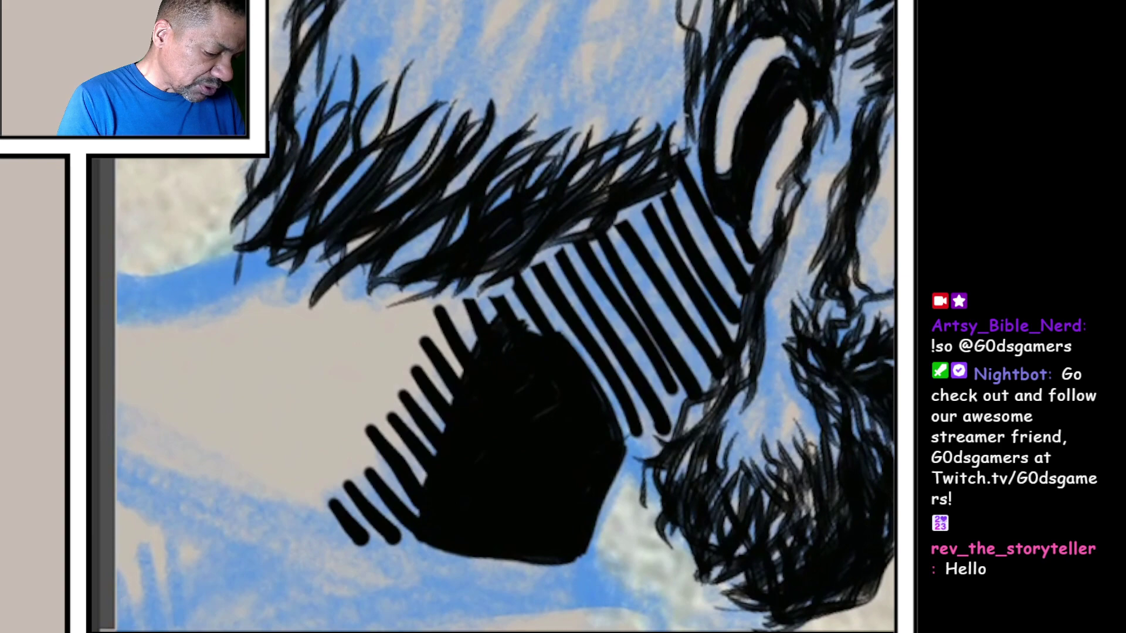
Step: Ink wavy black strands through the hair on the back of the head
{"action": "left_click_drag", "start_coordinate": [660, 141], "coordinate": [668, 17]}
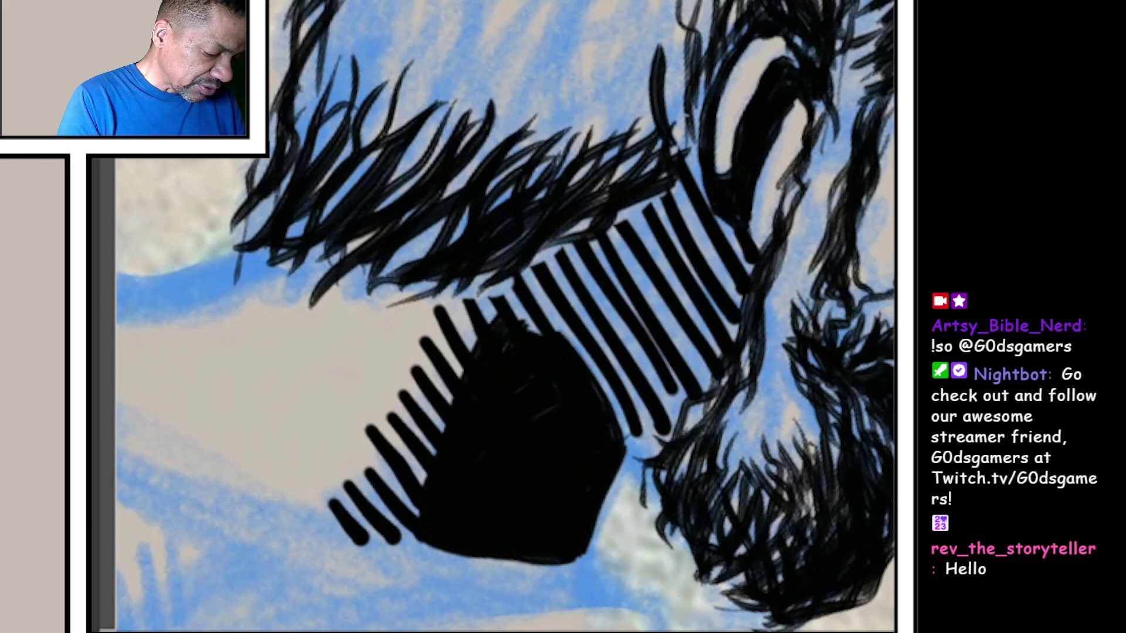
{"action": "left_click_drag", "start_coordinate": [677, 149], "coordinate": [686, 9]}
{"action": "left_click_drag", "start_coordinate": [669, 105], "coordinate": [659, 10]}
{"action": "left_click_drag", "start_coordinate": [655, 167], "coordinate": [664, 4]}
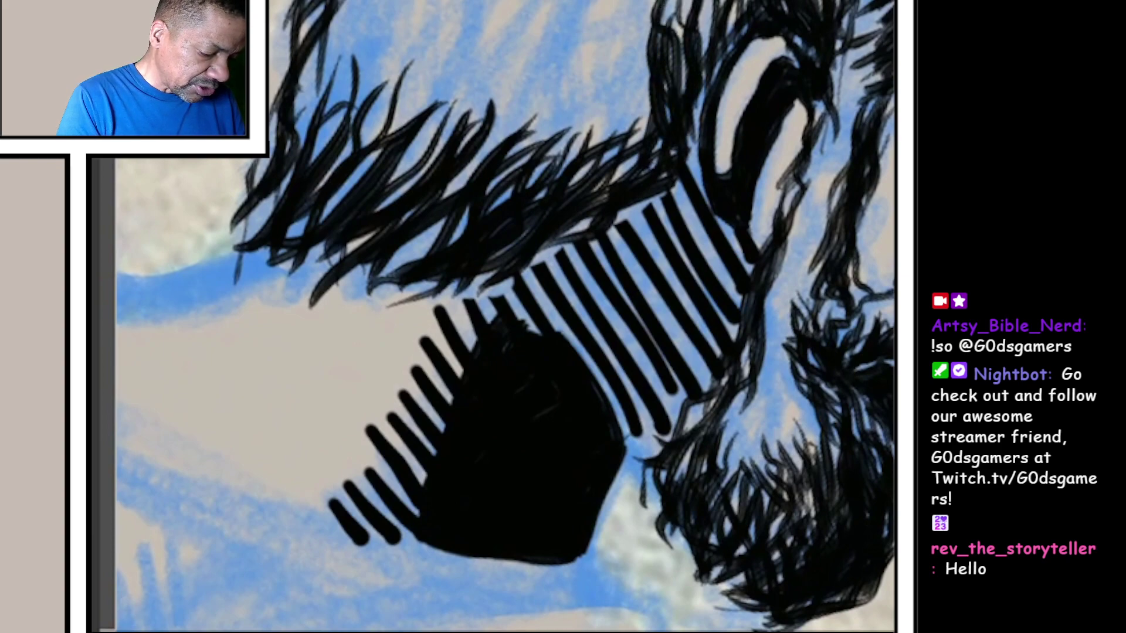
{"action": "left_click_drag", "start_coordinate": [646, 132], "coordinate": [642, 5]}
{"action": "left_click_drag", "start_coordinate": [633, 167], "coordinate": [627, 9]}
Step: Extend the inked hair across the head, adding strands near the top
{"action": "mouse_move", "coordinate": [616, 149]}
{"action": "left_mouse_down"}
{"action": "mouse_move", "coordinate": [602, 22]}
{"action": "mouse_move", "coordinate": [598, 202]}
{"action": "left_mouse_up"}
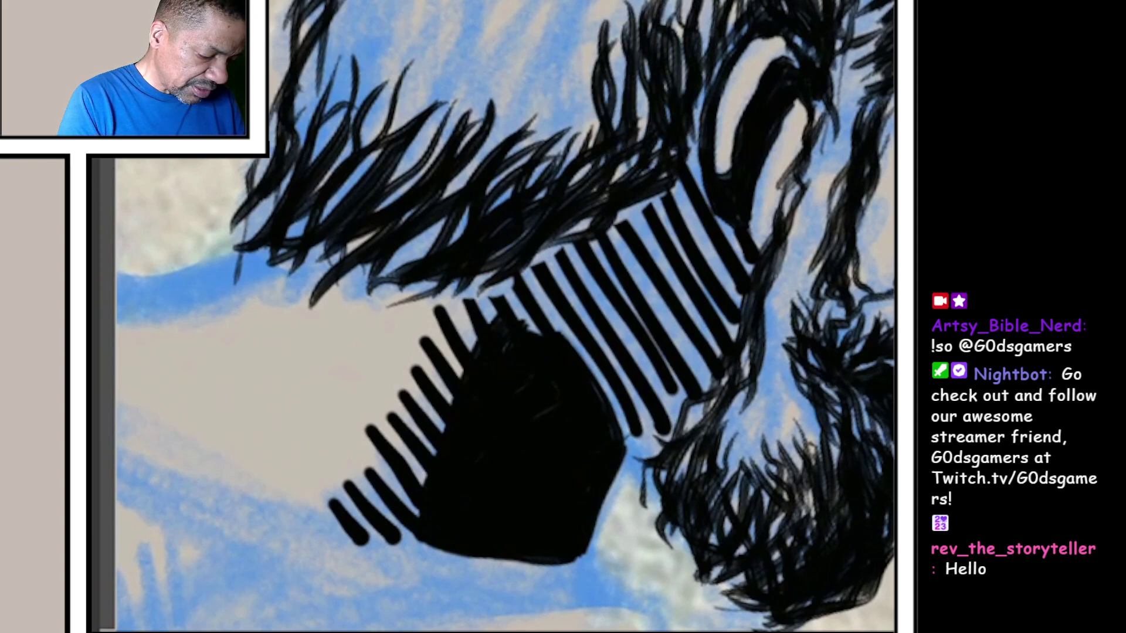
{"action": "mouse_move", "coordinate": [633, 88]}
{"action": "left_mouse_down"}
{"action": "mouse_move", "coordinate": [620, 180]}
{"action": "mouse_move", "coordinate": [633, 159]}
{"action": "left_mouse_up"}
{"action": "mouse_move", "coordinate": [708, 5]}
{"action": "left_mouse_down"}
{"action": "mouse_move", "coordinate": [682, 97]}
{"action": "mouse_move", "coordinate": [730, 5]}
{"action": "left_mouse_up"}
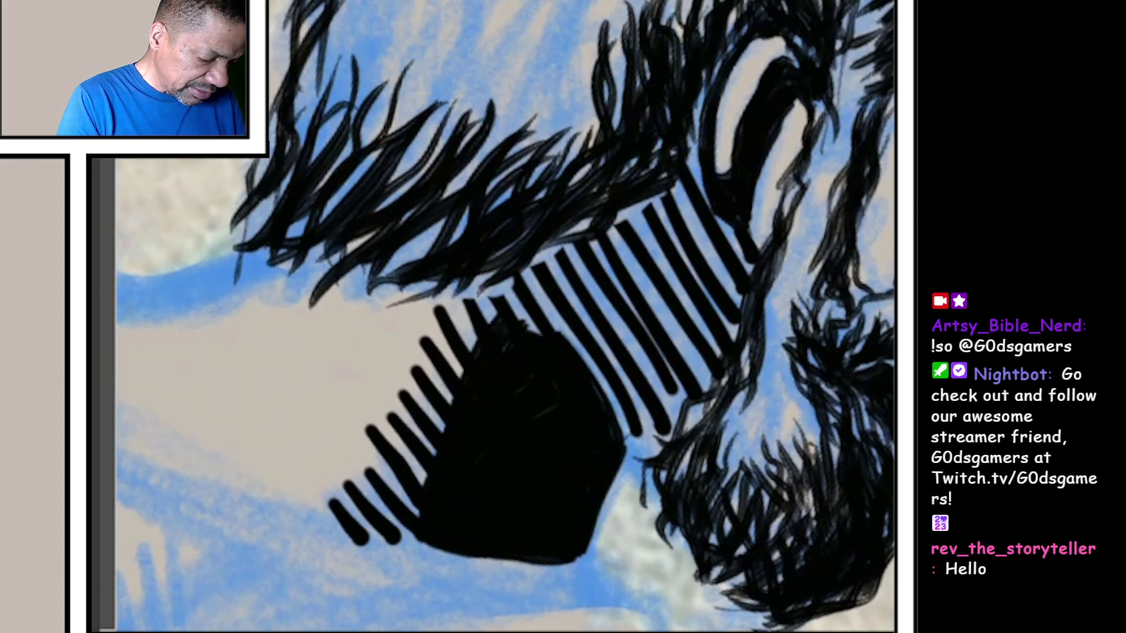
{"action": "left_click_drag", "start_coordinate": [729, 66], "coordinate": [757, 4]}
{"action": "scroll", "coordinate": [501, 316], "scroll_direction": "down", "scroll_amount": 5}
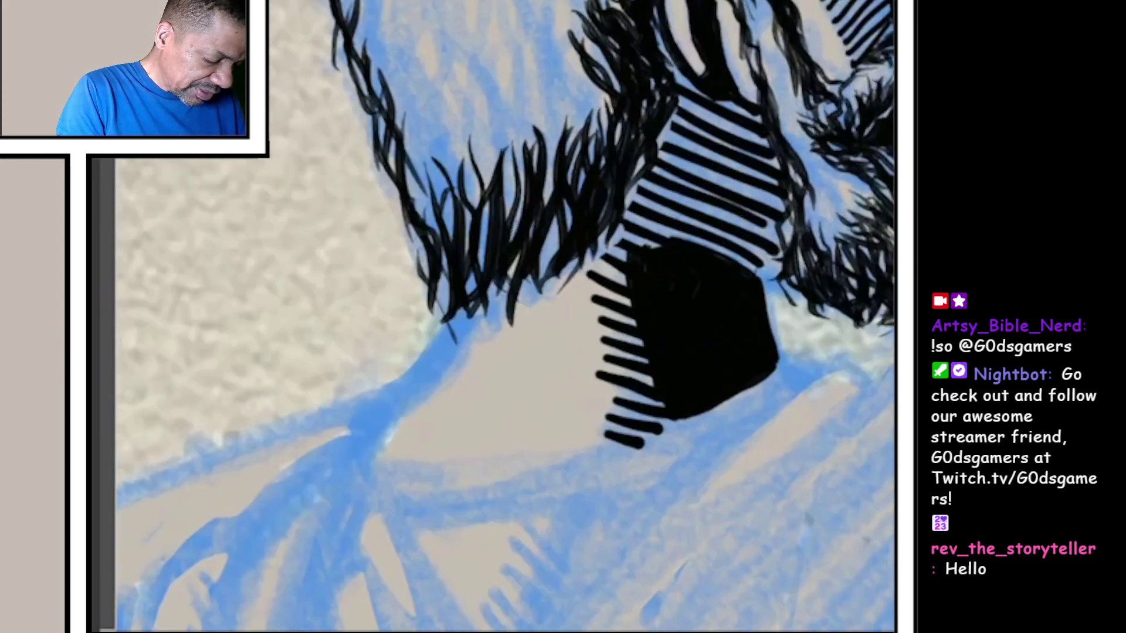
{"action": "scroll", "coordinate": [501, 317], "scroll_direction": "up", "scroll_amount": 6}
{"action": "mouse_move", "coordinate": [656, 53]}
{"action": "left_mouse_down"}
{"action": "mouse_move", "coordinate": [677, 7]}
{"action": "mouse_move", "coordinate": [571, 168]}
{"action": "left_mouse_up"}
{"action": "left_click_drag", "start_coordinate": [605, 66], "coordinate": [554, 190]}
{"action": "left_click_drag", "start_coordinate": [573, 97], "coordinate": [549, 198]}
{"action": "left_click_drag", "start_coordinate": [475, 128], "coordinate": [466, 237]}
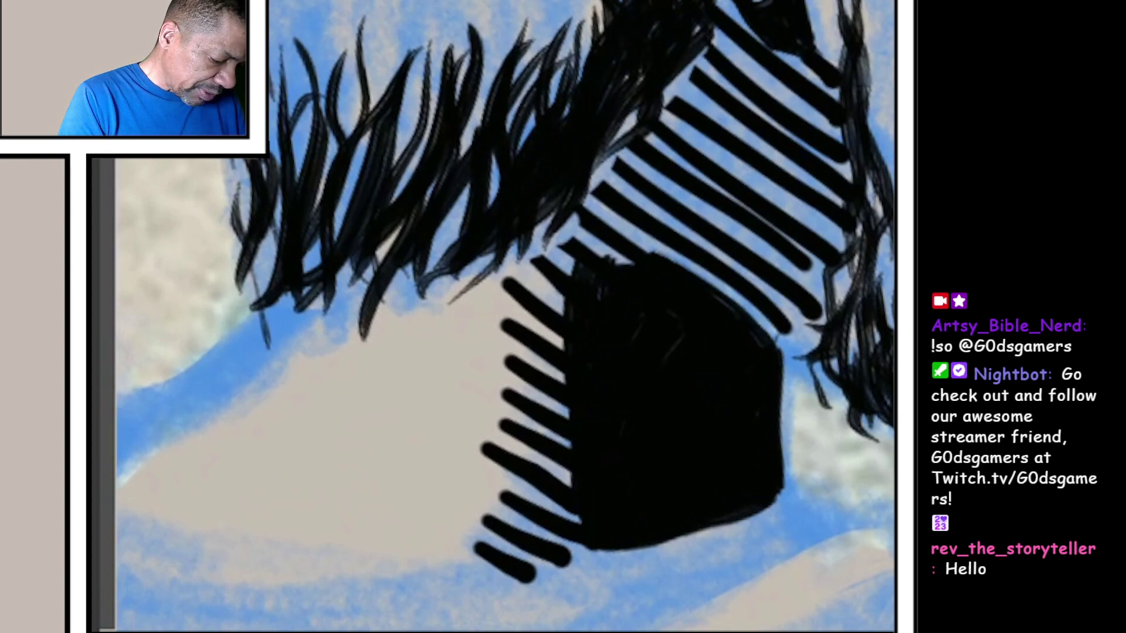
Step: Darken the hair strands above the neck shadow and touch up a small spot
{"action": "left_click_drag", "start_coordinate": [489, 107], "coordinate": [453, 246]}
{"action": "left_click_drag", "start_coordinate": [449, 150], "coordinate": [436, 255]}
{"action": "left_click_drag", "start_coordinate": [436, 49], "coordinate": [444, 233]}
{"action": "left_click_drag", "start_coordinate": [487, 14], "coordinate": [493, 176]}
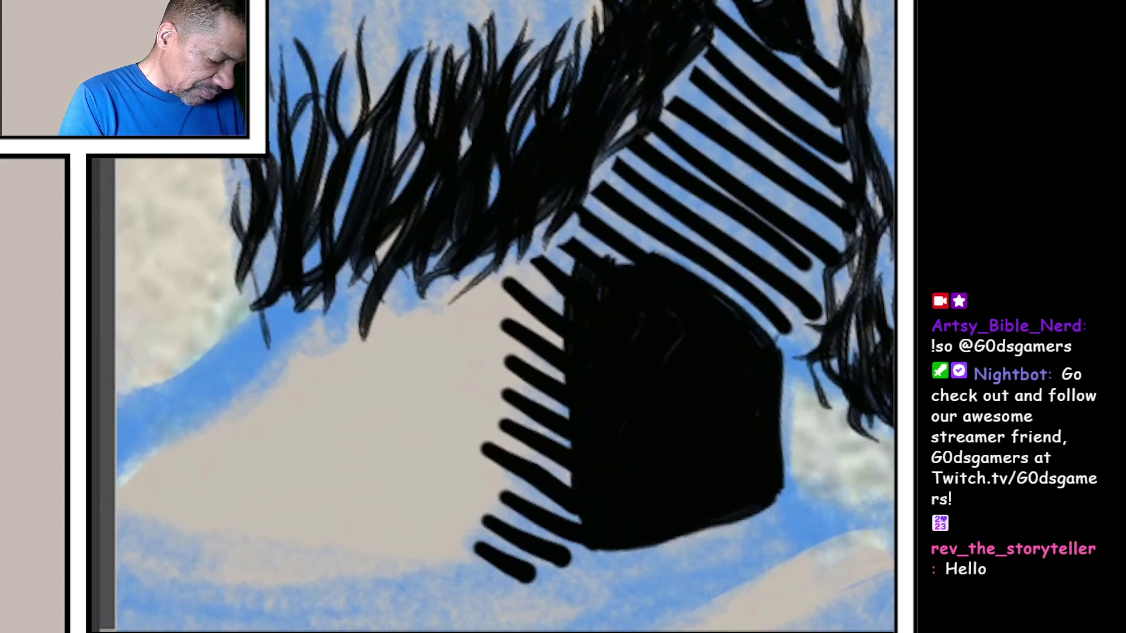
{"action": "left_click_drag", "start_coordinate": [537, 27], "coordinate": [498, 180]}
{"action": "mouse_move", "coordinate": [550, 9]}
{"action": "left_mouse_down"}
{"action": "mouse_move", "coordinate": [524, 149]}
{"action": "mouse_move", "coordinate": [526, 141]}
{"action": "left_mouse_up"}
{"action": "left_click_drag", "start_coordinate": [584, 8], "coordinate": [552, 102]}
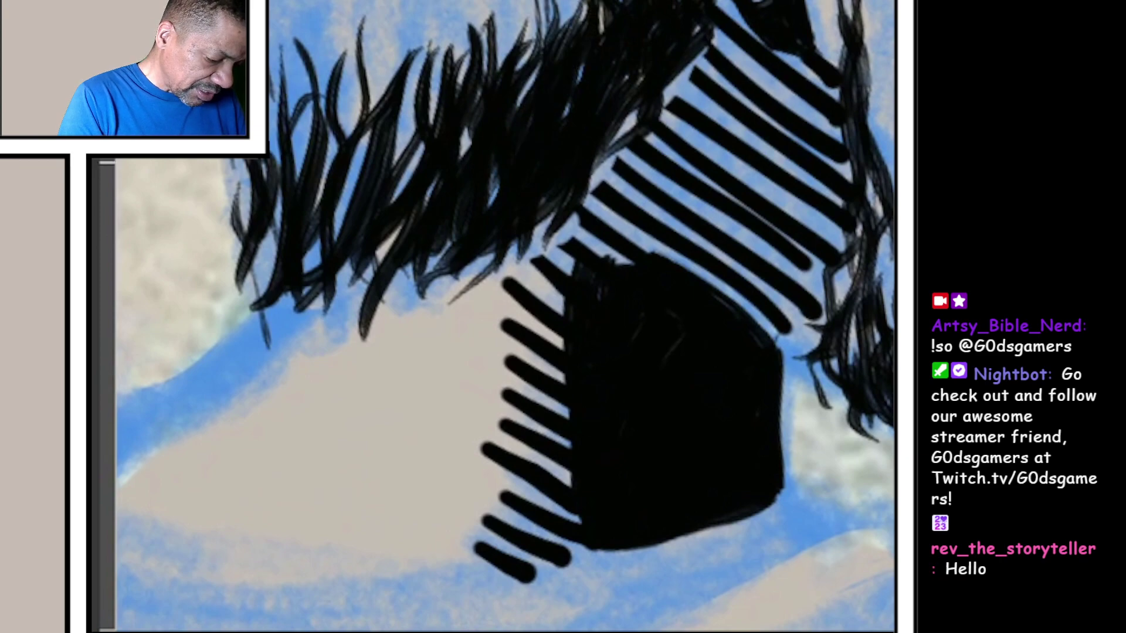
{"action": "left_click_drag", "start_coordinate": [493, 167], "coordinate": [491, 207]}
{"action": "scroll", "coordinate": [506, 317], "scroll_direction": "down", "scroll_amount": 5}
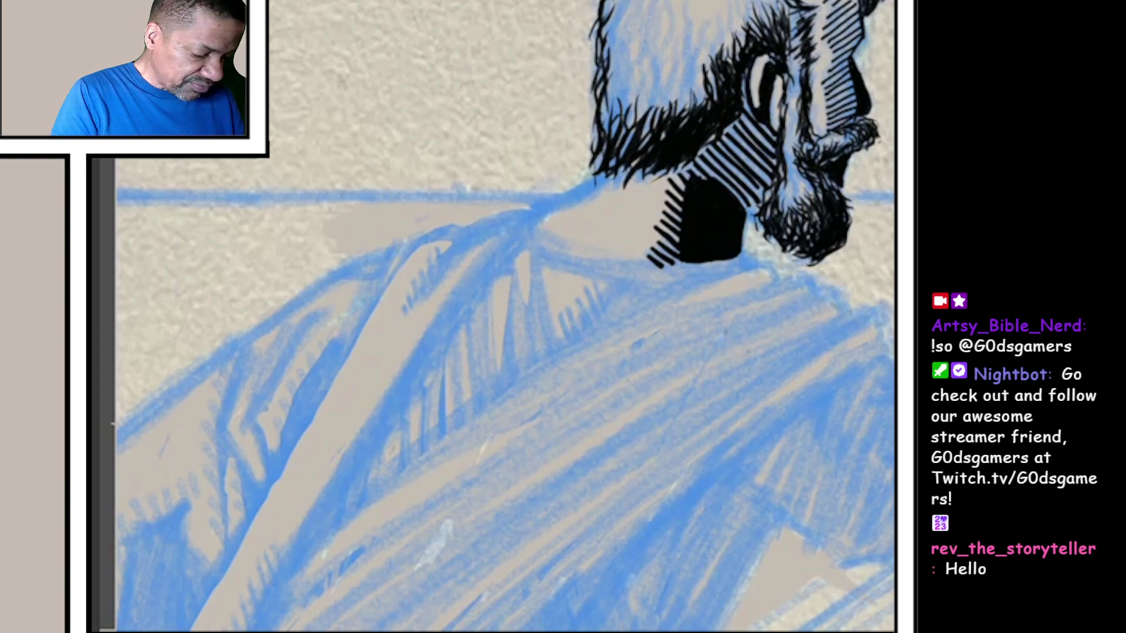
{"action": "scroll", "coordinate": [686, 220], "scroll_direction": "up", "scroll_amount": 5}
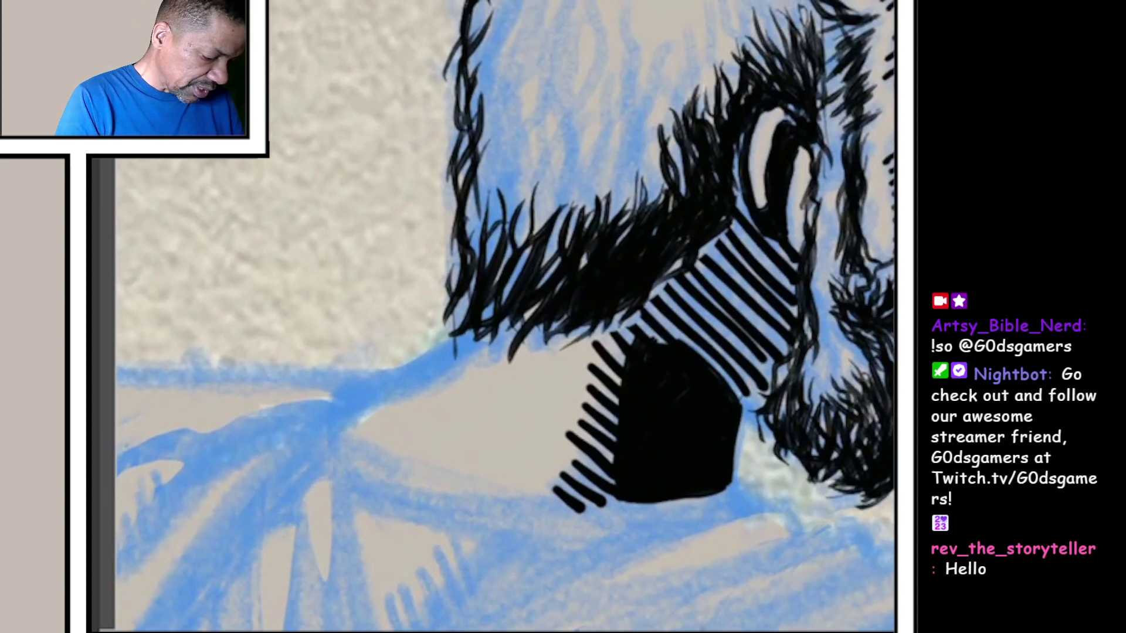
Step: Lay wavy ink strands across the back of the head toward the ear
{"action": "left_click_drag", "start_coordinate": [480, 123], "coordinate": [501, 255]}
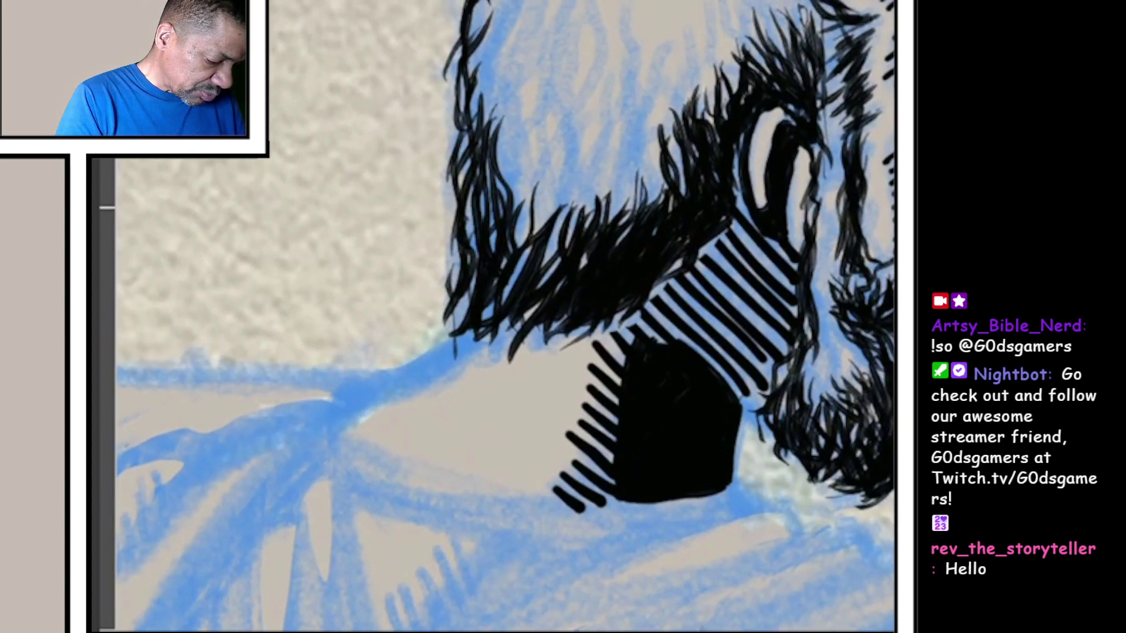
{"action": "left_click_drag", "start_coordinate": [501, 132], "coordinate": [518, 247]}
{"action": "left_click_drag", "start_coordinate": [528, 150], "coordinate": [540, 256]}
{"action": "left_click_drag", "start_coordinate": [559, 132], "coordinate": [563, 228]}
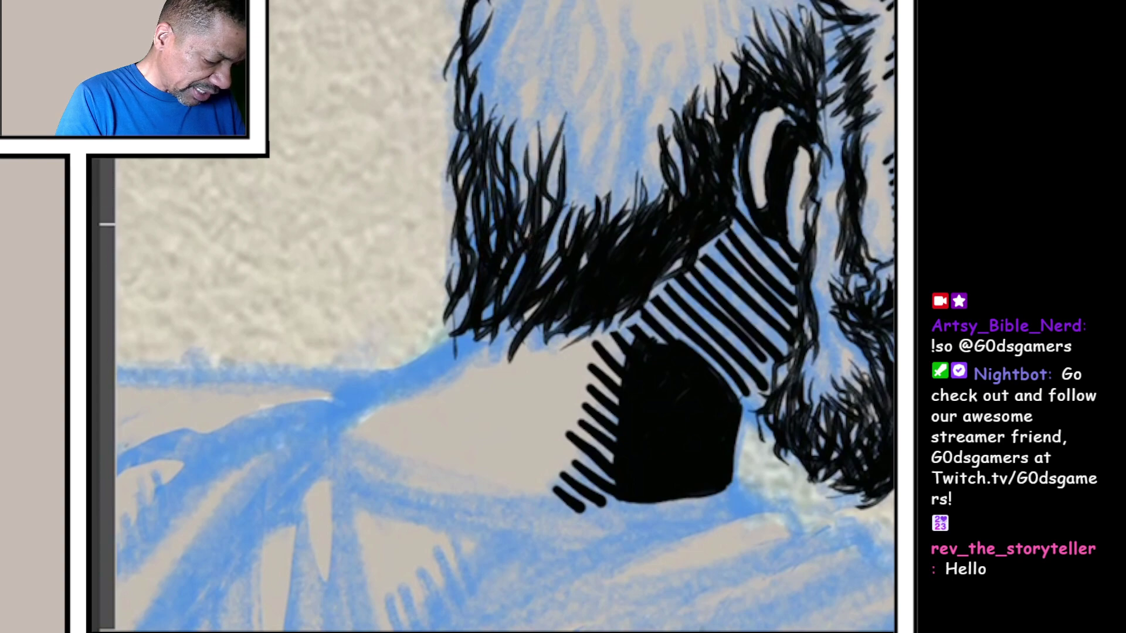
{"action": "left_click_drag", "start_coordinate": [564, 97], "coordinate": [585, 246]}
{"action": "left_click_drag", "start_coordinate": [589, 118], "coordinate": [602, 233]}
{"action": "left_click_drag", "start_coordinate": [606, 154], "coordinate": [602, 216]}
{"action": "mouse_move", "coordinate": [620, 110]}
{"action": "left_mouse_down"}
{"action": "mouse_move", "coordinate": [629, 224]}
{"action": "mouse_move", "coordinate": [656, 211]}
{"action": "left_mouse_up"}
Step: Add hair strands beside the ear
{"action": "left_click_drag", "start_coordinate": [651, 136], "coordinate": [646, 220]}
{"action": "mouse_move", "coordinate": [650, 98]}
{"action": "left_mouse_down"}
{"action": "mouse_move", "coordinate": [659, 207]}
{"action": "mouse_move", "coordinate": [684, 193]}
{"action": "left_mouse_up"}
{"action": "left_click_drag", "start_coordinate": [679, 150], "coordinate": [668, 209]}
{"action": "left_click_drag", "start_coordinate": [695, 80], "coordinate": [701, 119]}
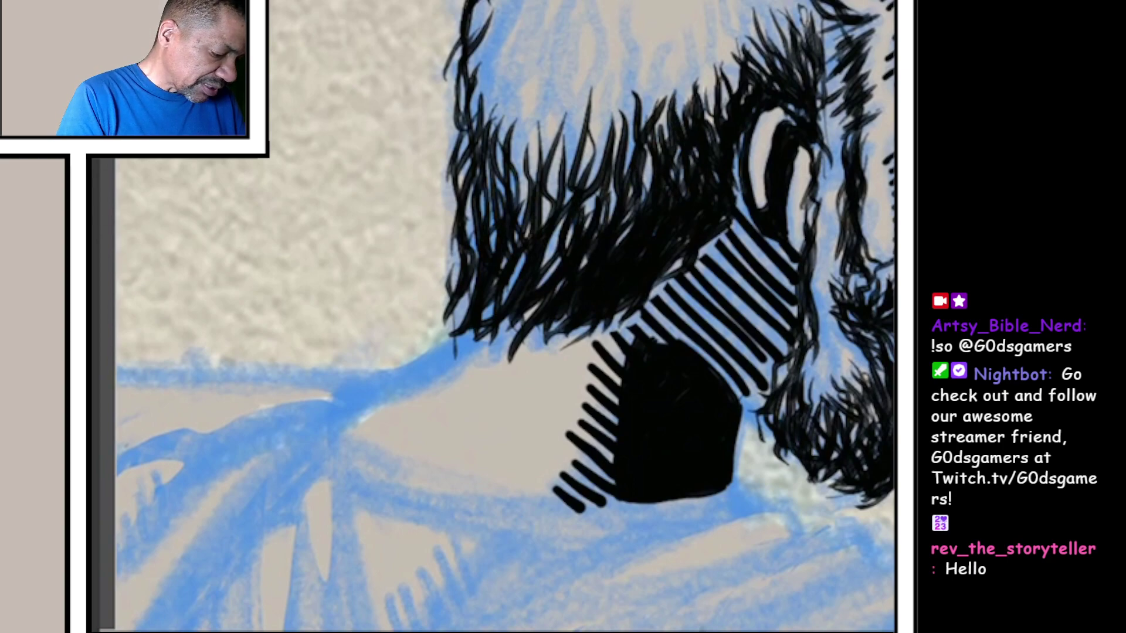
Step: Thicken the hair with denser ink strands on the left side
{"action": "left_click_drag", "start_coordinate": [492, 71], "coordinate": [519, 203]}
{"action": "left_click_drag", "start_coordinate": [510, 44], "coordinate": [527, 162]}
{"action": "left_click_drag", "start_coordinate": [505, 119], "coordinate": [523, 190]}
{"action": "left_click_drag", "start_coordinate": [529, 44], "coordinate": [541, 190]}
{"action": "mouse_move", "coordinate": [550, 75]}
{"action": "left_mouse_down"}
{"action": "mouse_move", "coordinate": [559, 193]}
{"action": "mouse_move", "coordinate": [527, 229]}
{"action": "left_mouse_up"}
{"action": "left_click_drag", "start_coordinate": [545, 93], "coordinate": [554, 163]}
{"action": "left_click_drag", "start_coordinate": [545, 71], "coordinate": [549, 198]}
{"action": "left_click_drag", "start_coordinate": [571, 49], "coordinate": [563, 203]}
{"action": "left_click_drag", "start_coordinate": [572, 84], "coordinate": [591, 225]}
{"action": "left_click_drag", "start_coordinate": [594, 137], "coordinate": [585, 219]}
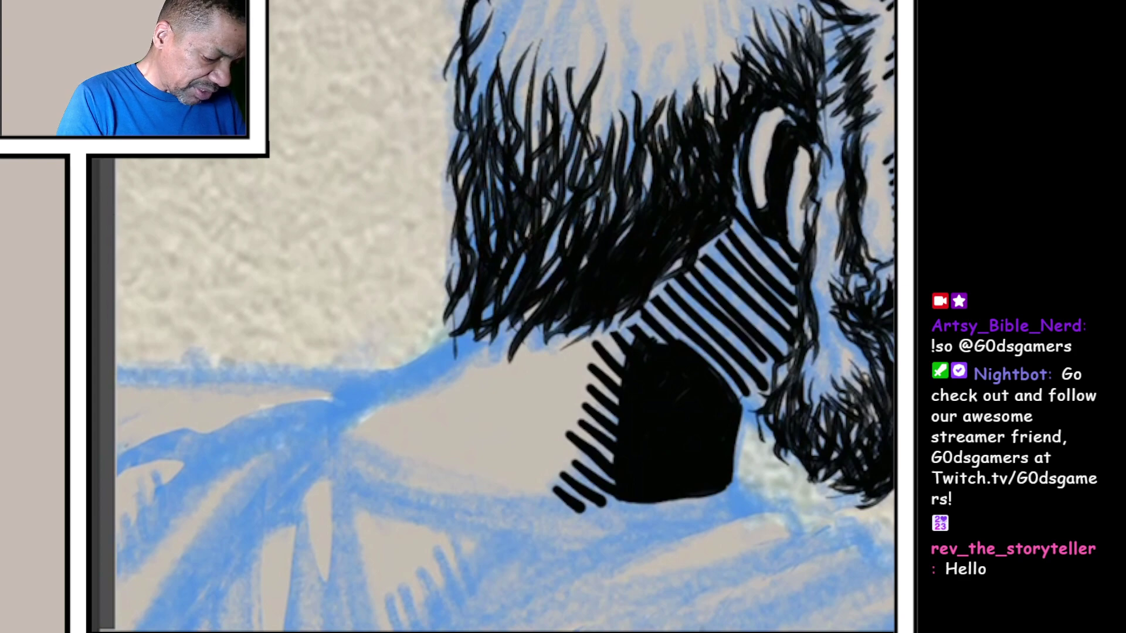
Step: Ink strands toward the ear side and along the top of the hair
{"action": "left_click_drag", "start_coordinate": [607, 62], "coordinate": [610, 167]}
{"action": "left_click_drag", "start_coordinate": [616, 92], "coordinate": [629, 158]}
{"action": "left_click_drag", "start_coordinate": [646, 35], "coordinate": [642, 172]}
{"action": "left_click_drag", "start_coordinate": [664, 53], "coordinate": [659, 157]}
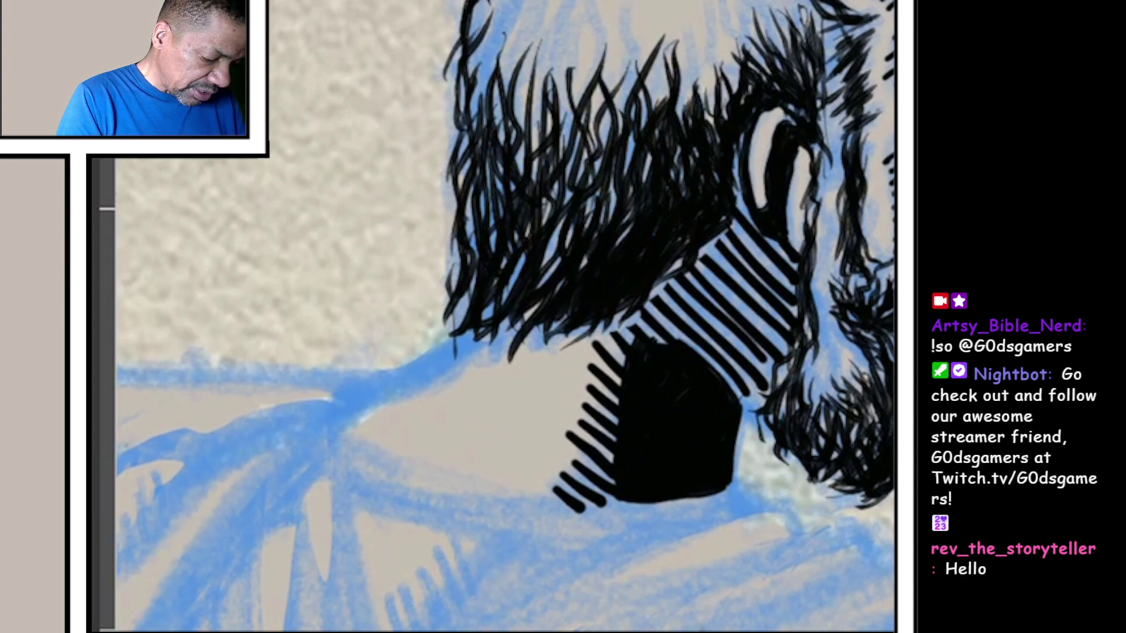
{"action": "mouse_move", "coordinate": [695, 38]}
{"action": "left_mouse_down"}
{"action": "mouse_move", "coordinate": [669, 145]}
{"action": "mouse_move", "coordinate": [690, 110]}
{"action": "mouse_move", "coordinate": [730, 121]}
{"action": "mouse_move", "coordinate": [712, 147]}
{"action": "left_mouse_up"}
{"action": "left_click_drag", "start_coordinate": [730, 47], "coordinate": [732, 120]}
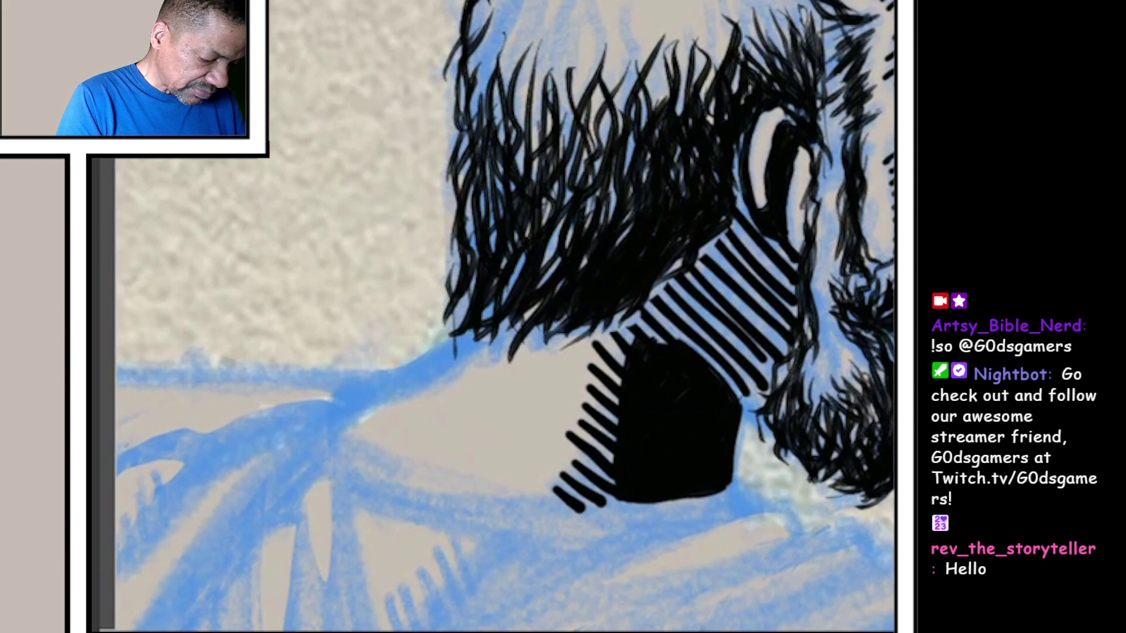
{"action": "mouse_move", "coordinate": [739, 12]}
{"action": "left_mouse_down"}
{"action": "mouse_move", "coordinate": [757, 53]}
{"action": "mouse_move", "coordinate": [720, 72]}
{"action": "left_mouse_up"}
{"action": "scroll", "coordinate": [528, 308], "scroll_direction": "down", "scroll_amount": 8}
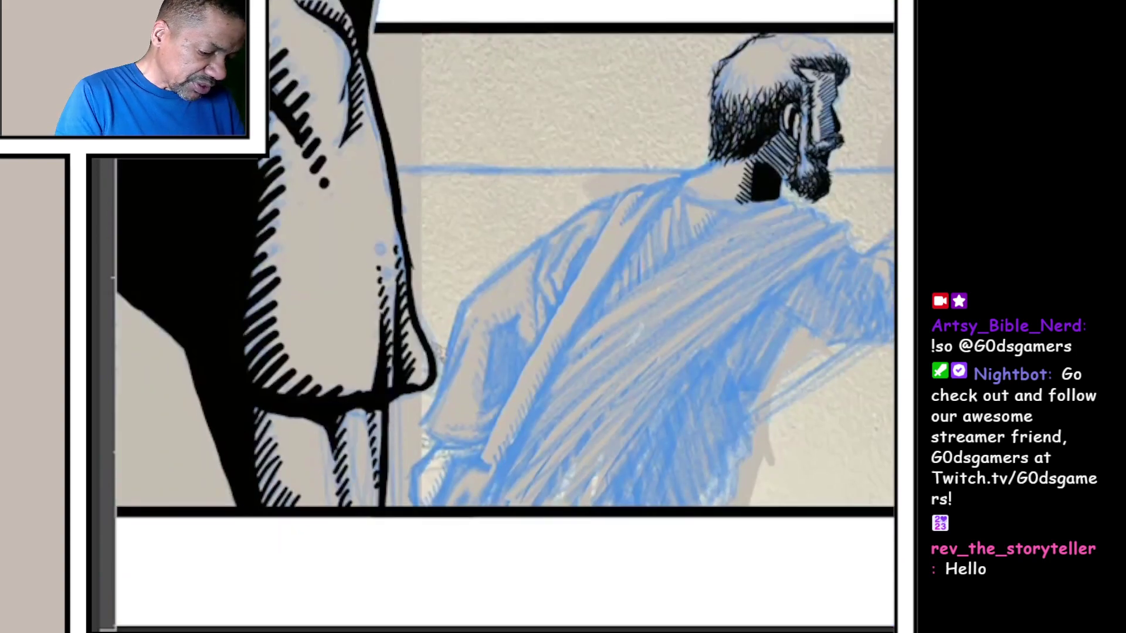
{"action": "scroll", "coordinate": [748, 176], "scroll_direction": "up", "scroll_amount": 8}
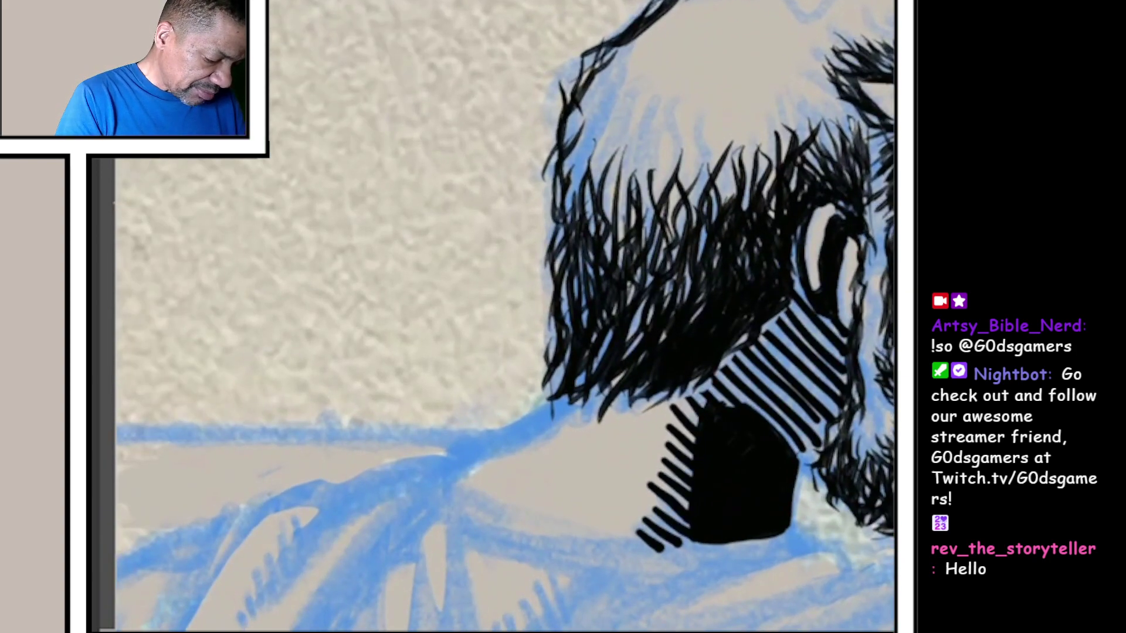
Step: Finish darkening the middle of the hair with more wavy strokes
{"action": "left_click_drag", "start_coordinate": [574, 143], "coordinate": [577, 204]}
{"action": "left_click_drag", "start_coordinate": [579, 92], "coordinate": [588, 224]}
{"action": "left_click_drag", "start_coordinate": [589, 73], "coordinate": [587, 199]}
{"action": "left_click_drag", "start_coordinate": [603, 132], "coordinate": [576, 224]}
{"action": "left_click_drag", "start_coordinate": [626, 88], "coordinate": [615, 238]}
{"action": "left_click_drag", "start_coordinate": [616, 134], "coordinate": [591, 234]}
{"action": "left_click_drag", "start_coordinate": [606, 83], "coordinate": [612, 147]}
{"action": "left_click_drag", "start_coordinate": [609, 55], "coordinate": [604, 144]}
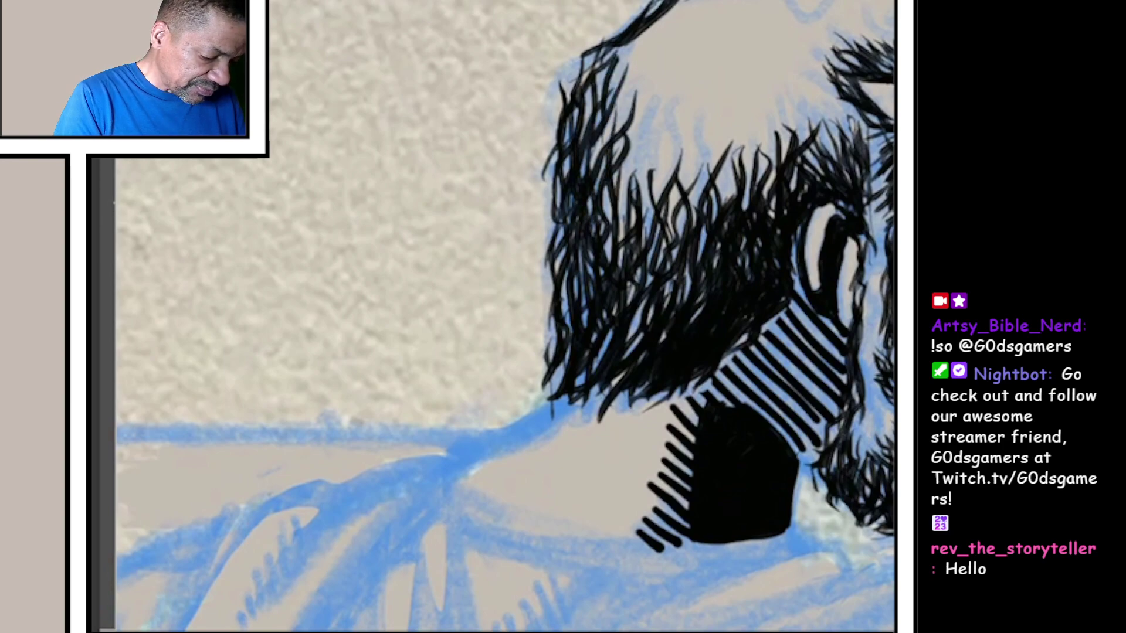
{"action": "scroll", "coordinate": [616, 264], "scroll_direction": "down", "scroll_amount": 10}
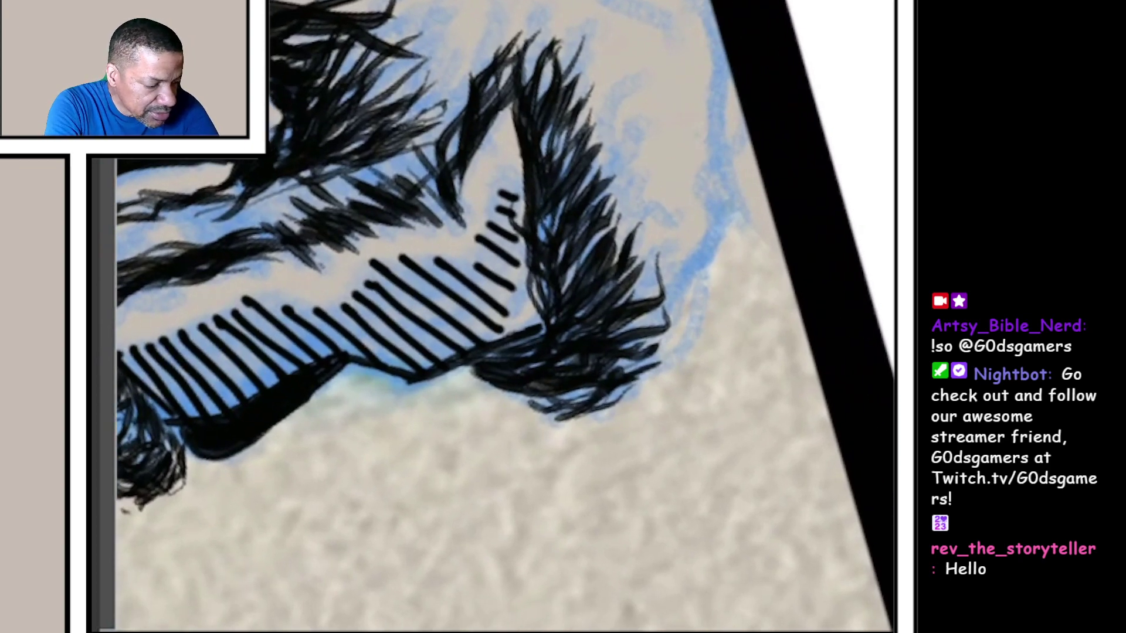
Step: Ink six wavy black hair strands along the outer edge of the man's head
{"action": "left_click_drag", "start_coordinate": [717, 31], "coordinate": [725, 212]}
{"action": "left_click_drag", "start_coordinate": [723, 123], "coordinate": [712, 269]}
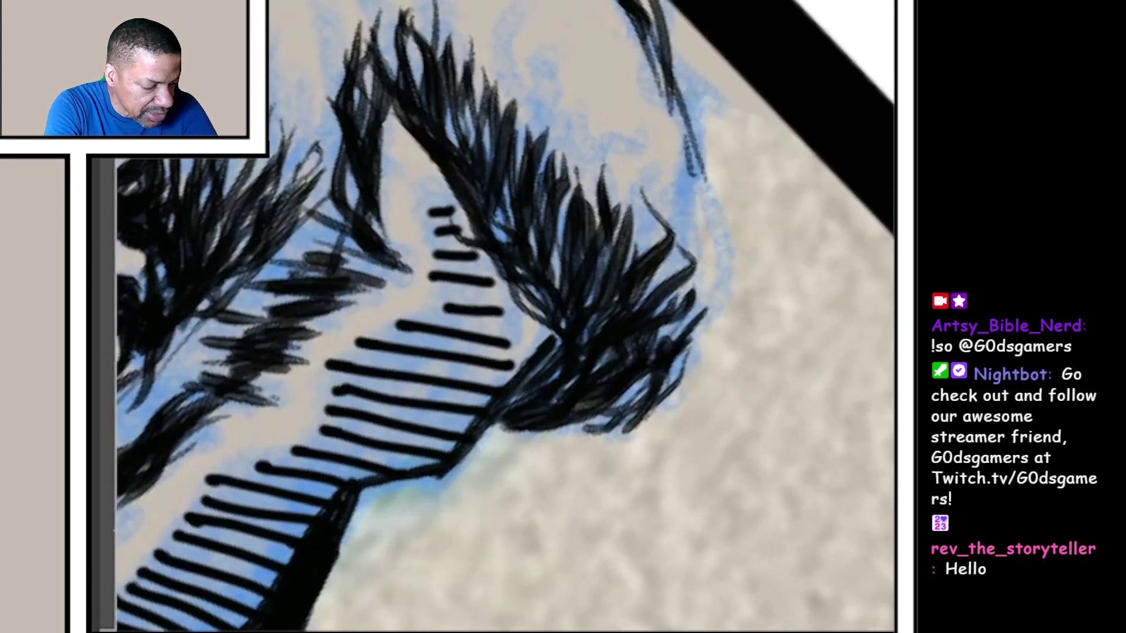
{"action": "left_click_drag", "start_coordinate": [677, 62], "coordinate": [721, 230]}
{"action": "left_click_drag", "start_coordinate": [695, 119], "coordinate": [703, 334]}
{"action": "left_click_drag", "start_coordinate": [717, 150], "coordinate": [721, 303]}
{"action": "left_click_drag", "start_coordinate": [712, 123], "coordinate": [743, 326]}
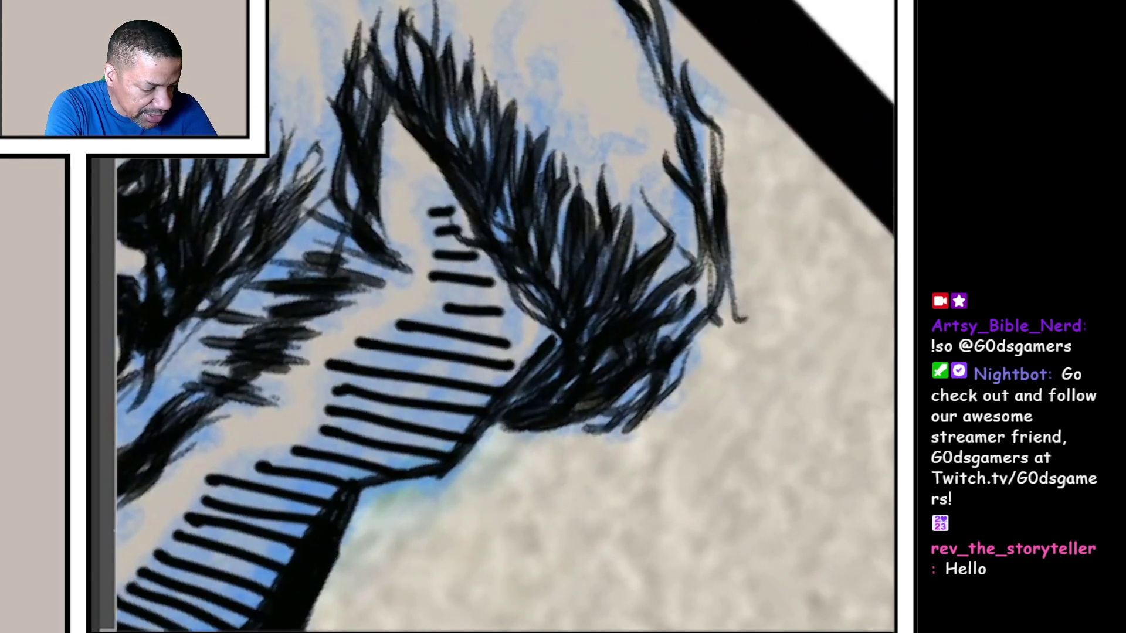
{"action": "scroll", "coordinate": [502, 316], "scroll_direction": "down", "scroll_amount": 5}
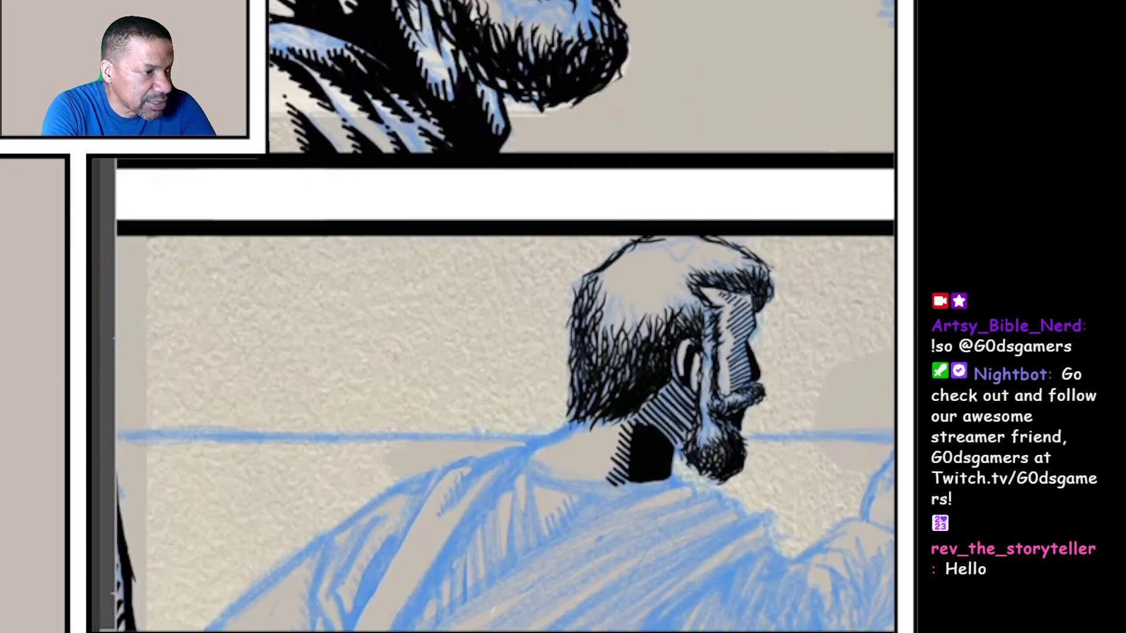
{"action": "scroll", "coordinate": [501, 351], "scroll_direction": "up", "scroll_amount": 5}
{"action": "scroll", "coordinate": [501, 351], "scroll_direction": "up", "scroll_amount": 5}
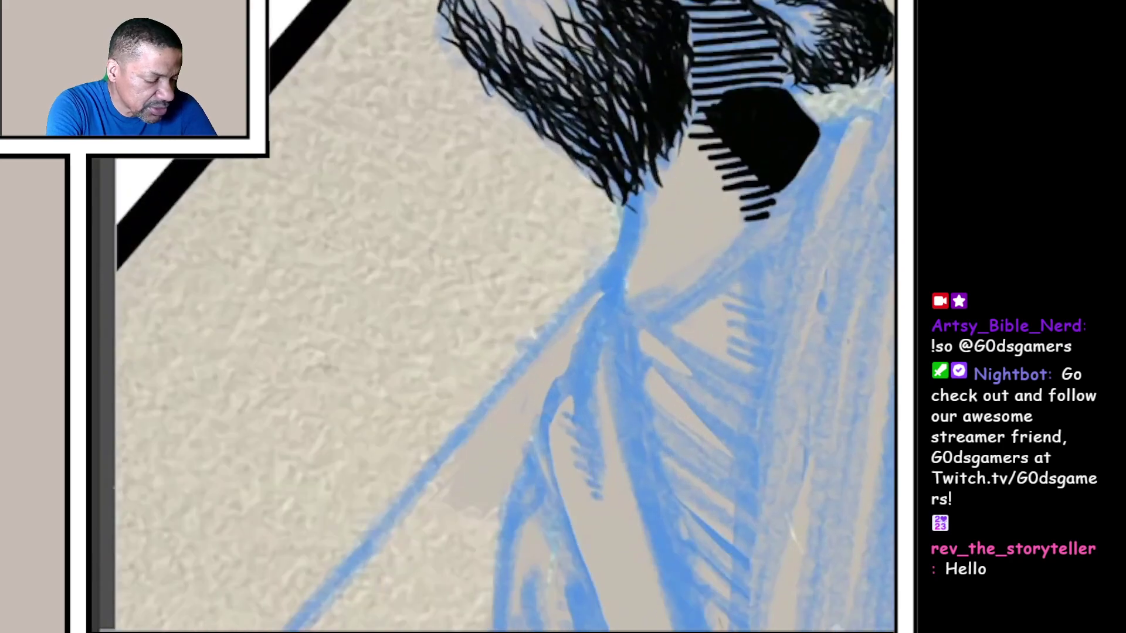
{"action": "scroll", "coordinate": [501, 351], "scroll_direction": "up", "scroll_amount": 3}
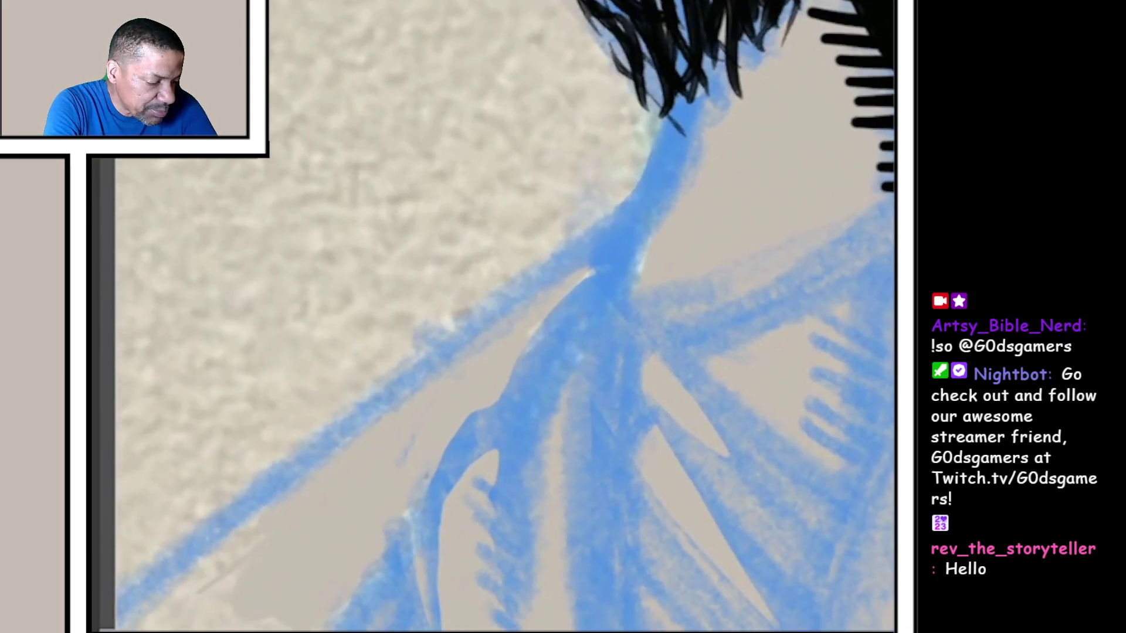
Step: Ink and thicken the neck outline, then undo and redraw the back-of-neck contour
{"action": "left_click_drag", "start_coordinate": [677, 98], "coordinate": [606, 274]}
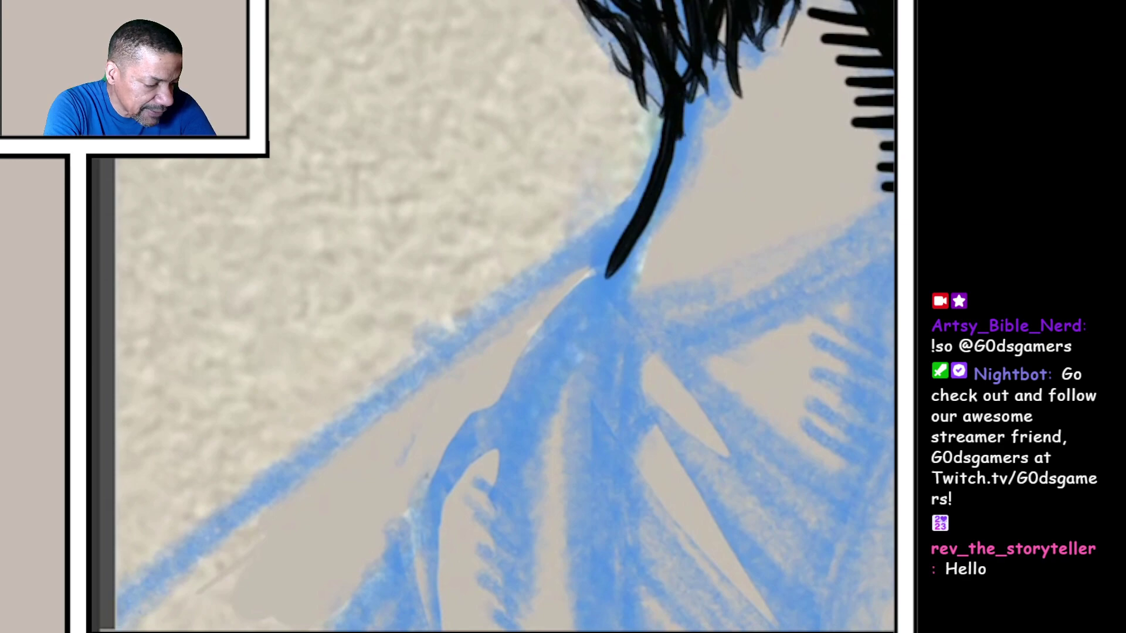
{"action": "left_click_drag", "start_coordinate": [678, 97], "coordinate": [642, 237]}
{"action": "scroll", "coordinate": [501, 352], "scroll_direction": "down", "scroll_amount": 8}
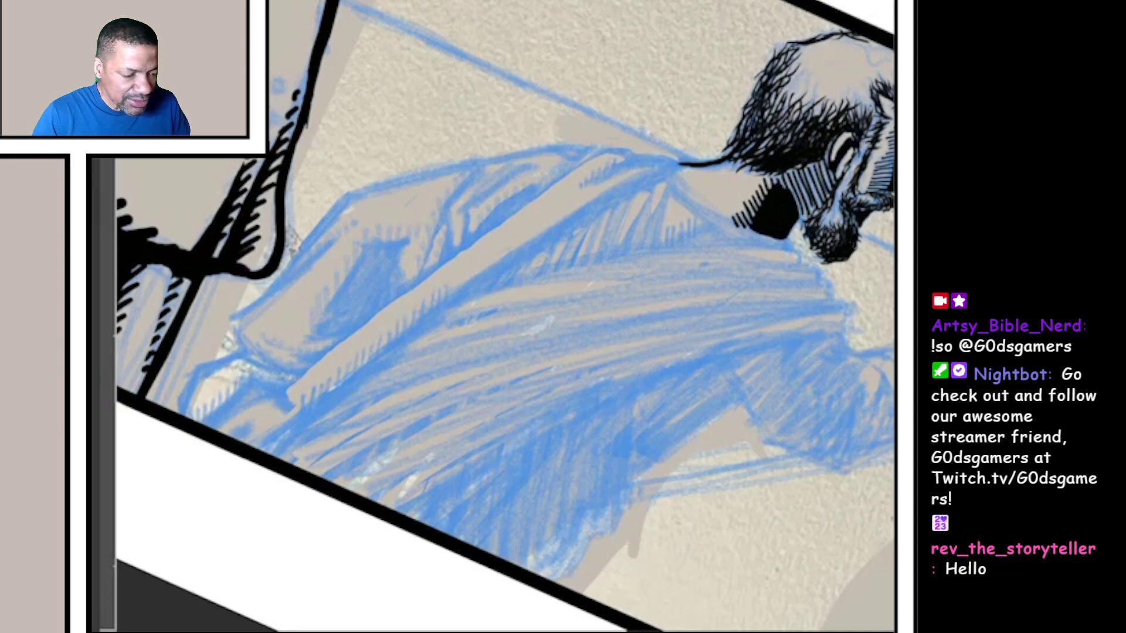
{"action": "scroll", "coordinate": [502, 317], "scroll_direction": "up", "scroll_amount": 5}
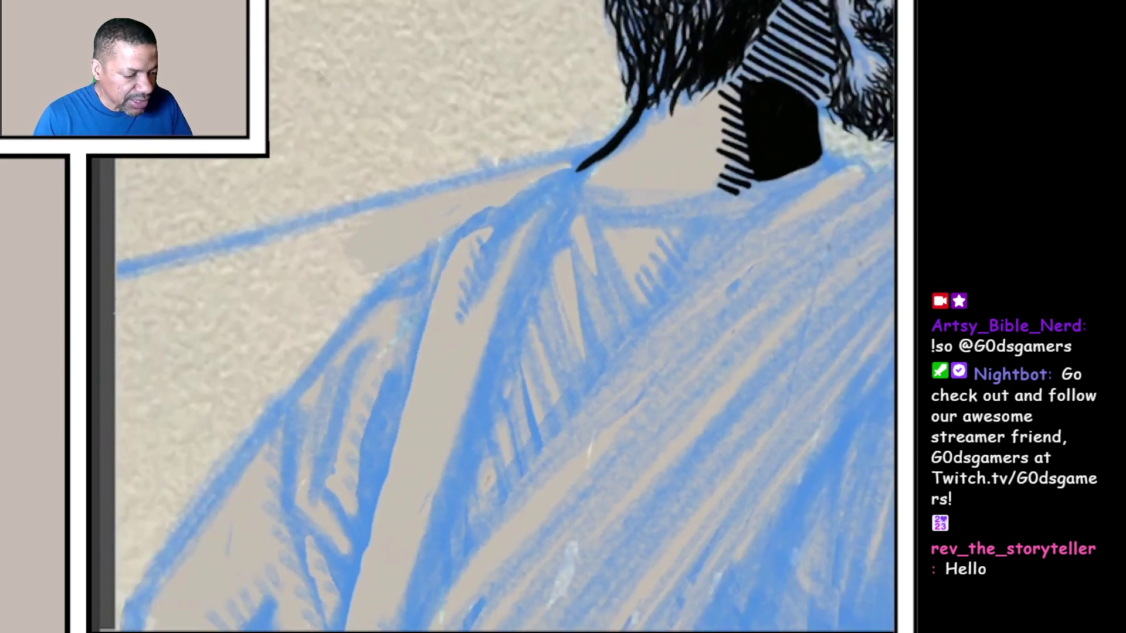
{"action": "scroll", "coordinate": [501, 317], "scroll_direction": "up", "scroll_amount": 3}
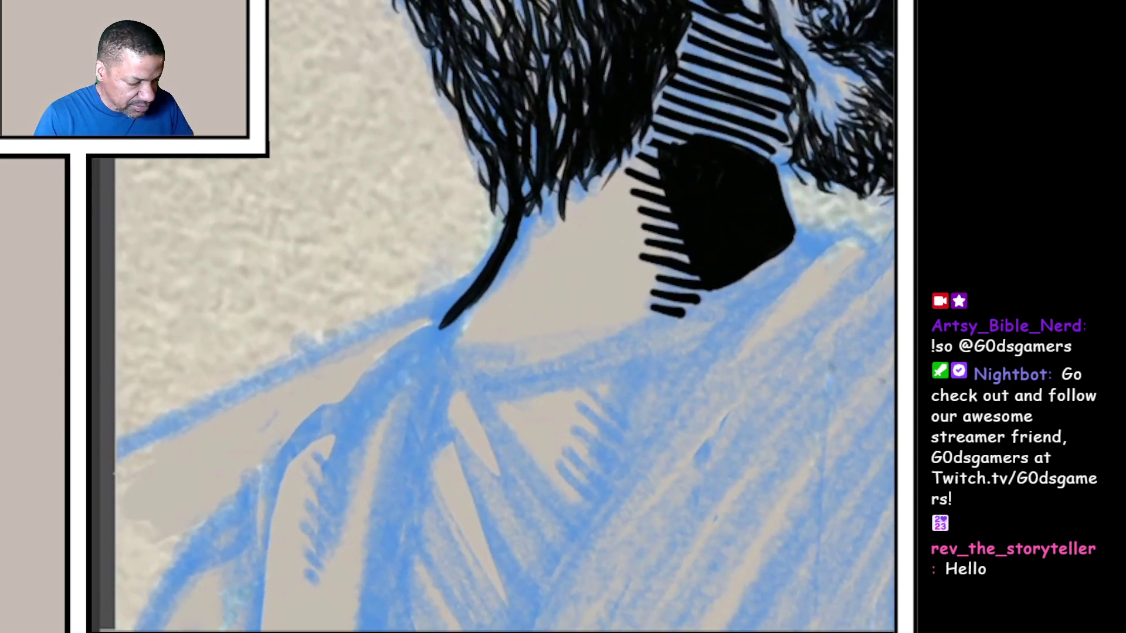
{"action": "scroll", "coordinate": [501, 316], "scroll_direction": "up", "scroll_amount": 3}
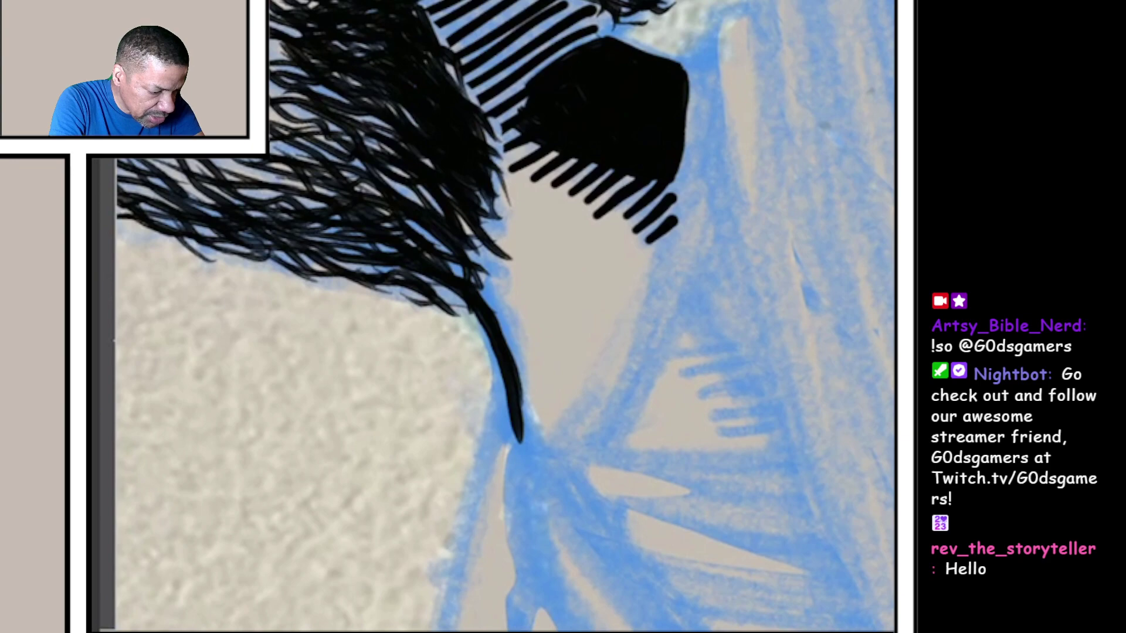
{"action": "mouse_move", "coordinate": [674, 178]}
{"action": "left_mouse_down"}
{"action": "mouse_move", "coordinate": [617, 385]}
{"action": "mouse_move", "coordinate": [562, 493]}
{"action": "left_mouse_up"}
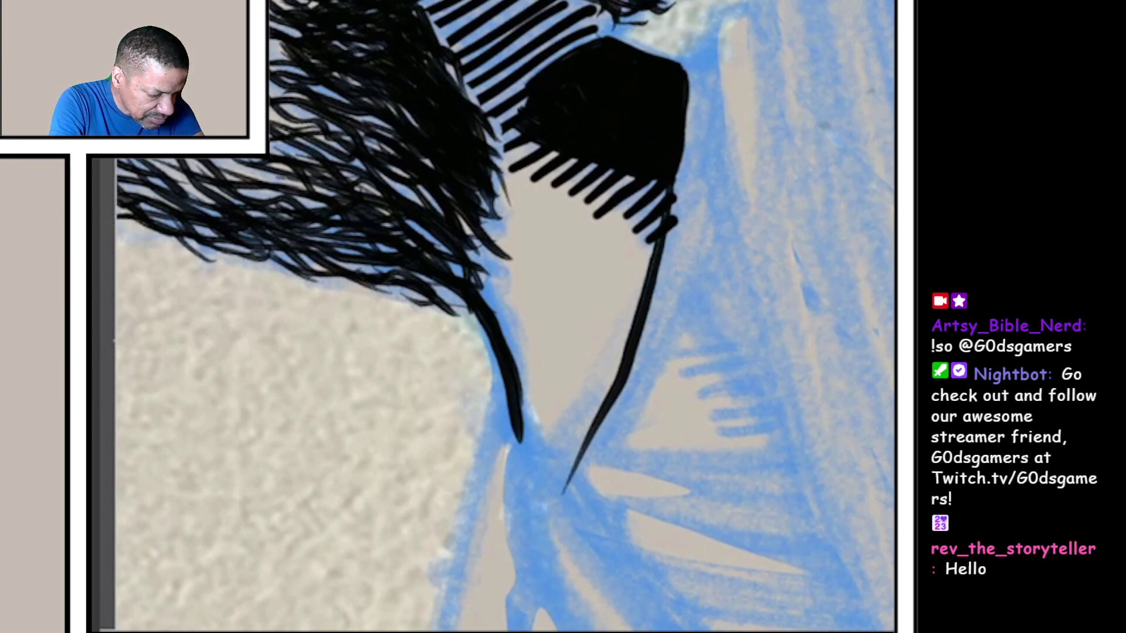
{"action": "key", "text": "ctrl+z"}
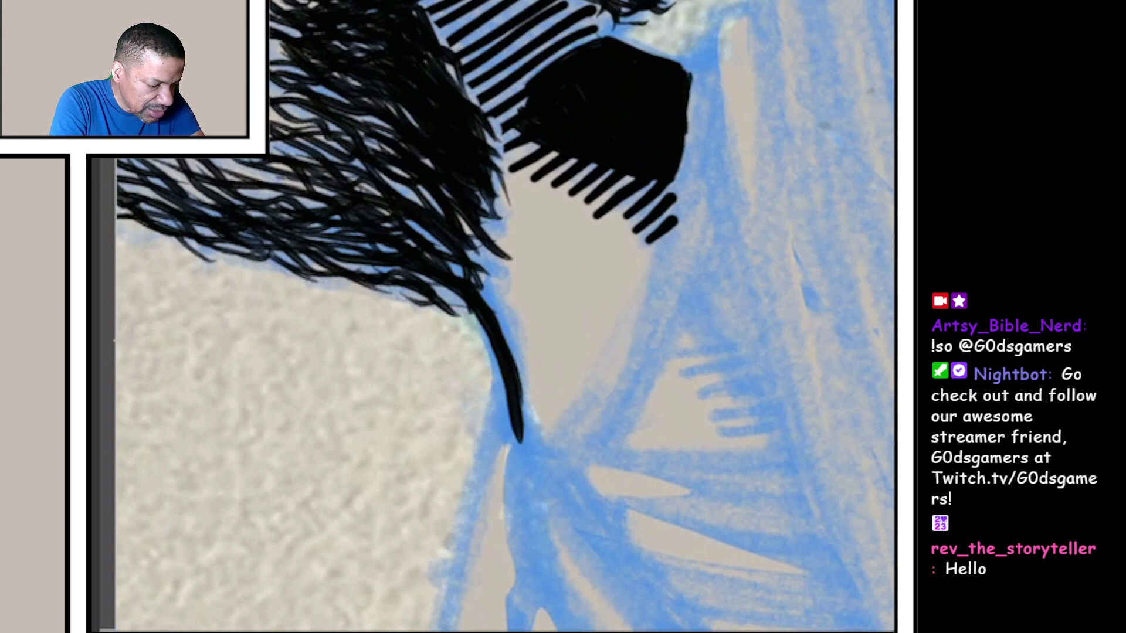
{"action": "left_click_drag", "start_coordinate": [684, 128], "coordinate": [585, 420]}
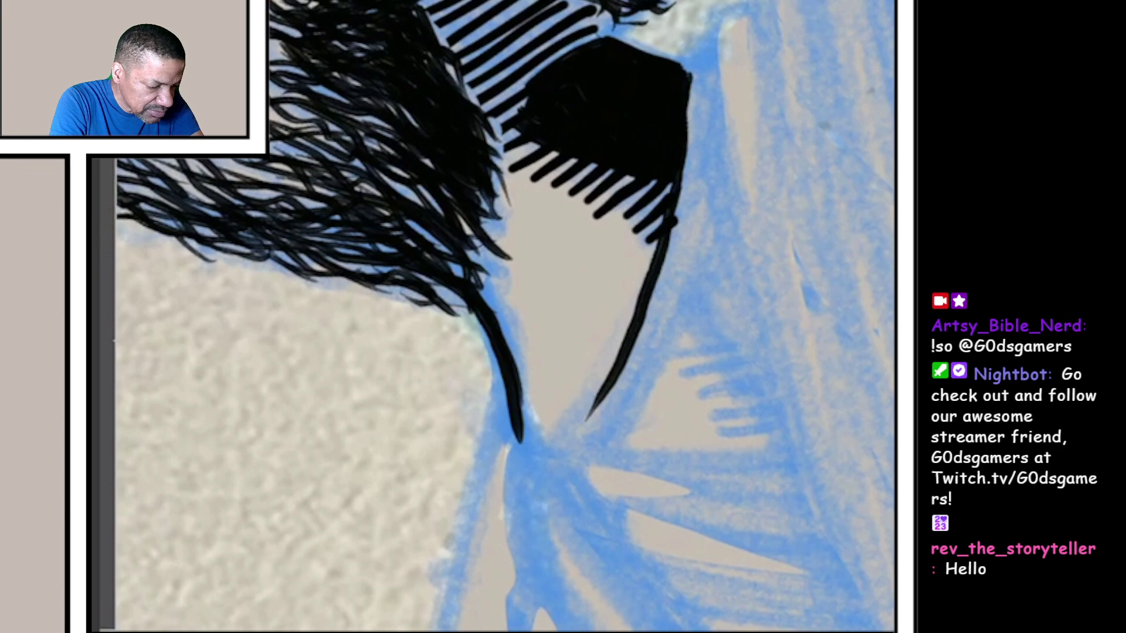
{"action": "scroll", "coordinate": [502, 316], "scroll_direction": "down", "scroll_amount": 5}
{"action": "scroll", "coordinate": [501, 317], "scroll_direction": "up", "scroll_amount": 5}
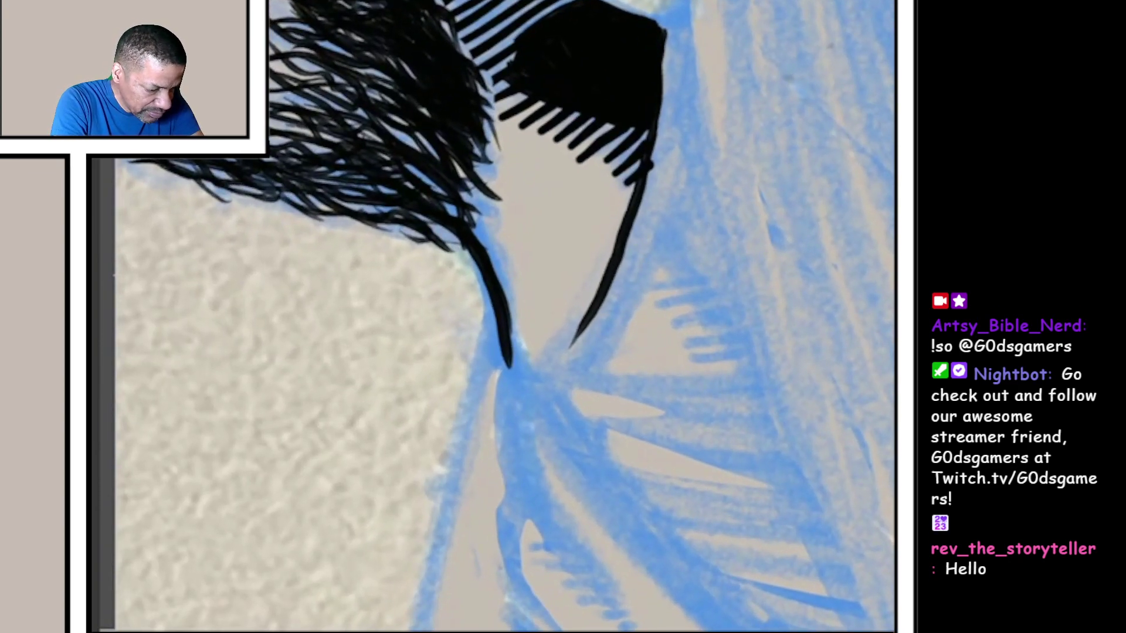
{"action": "scroll", "coordinate": [502, 316], "scroll_direction": "down", "scroll_amount": 8}
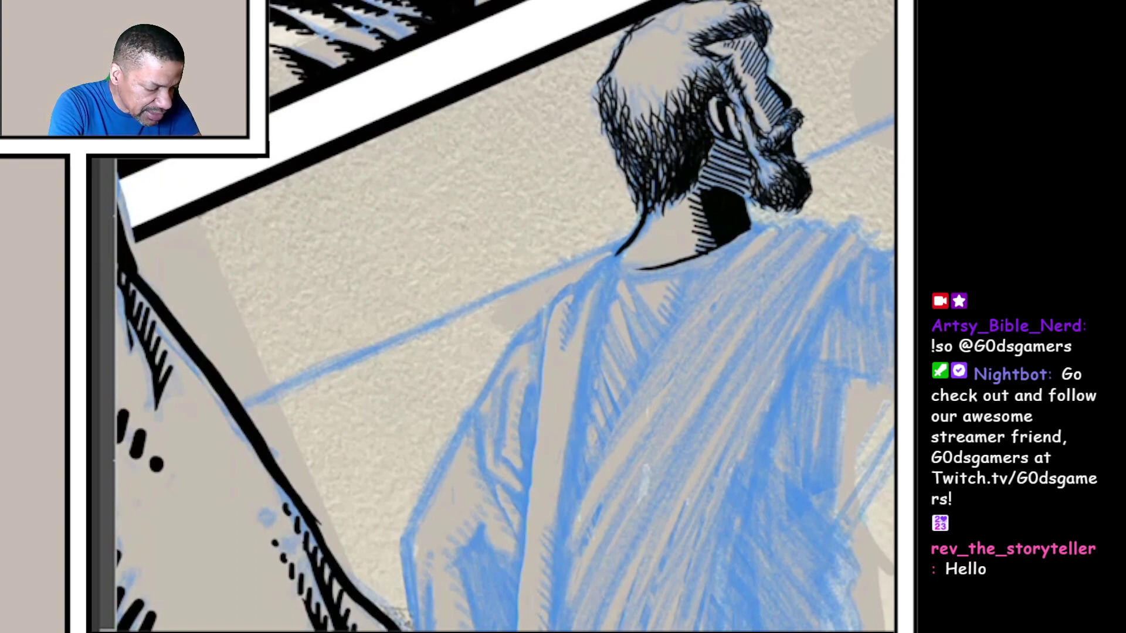
{"action": "scroll", "coordinate": [563, 264], "scroll_direction": "up", "scroll_amount": 6}
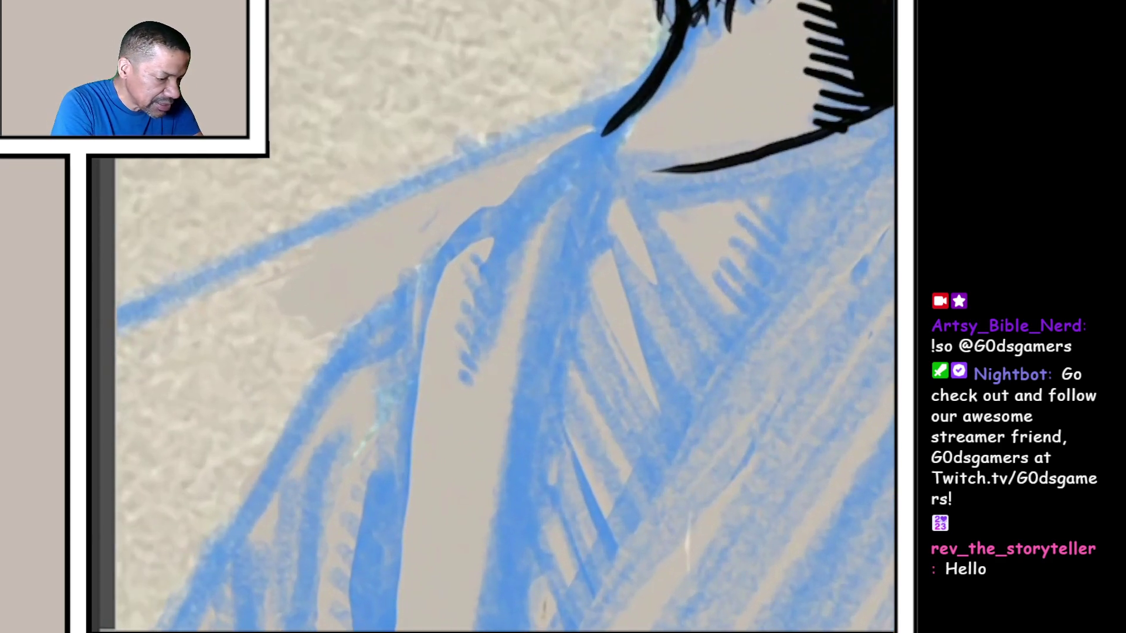
{"action": "scroll", "coordinate": [527, 264], "scroll_direction": "up", "scroll_amount": 4}
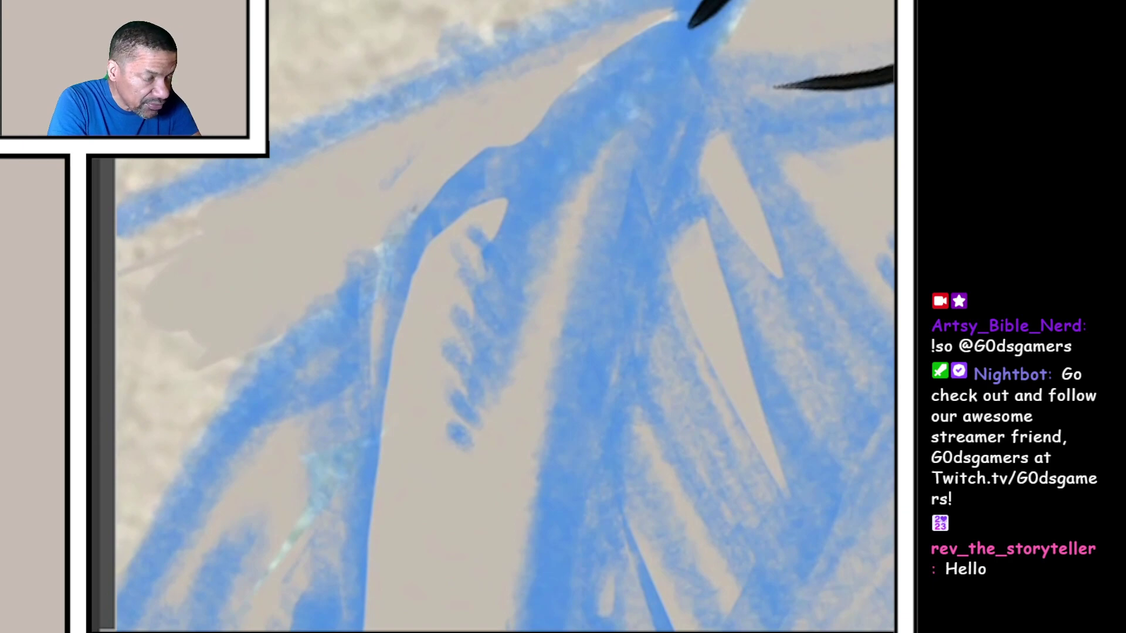
Step: Ink and thicken a fold line on the robe's shoulder
{"action": "mouse_move", "coordinate": [668, 27]}
{"action": "left_mouse_down"}
{"action": "mouse_move", "coordinate": [510, 220]}
{"action": "mouse_move", "coordinate": [484, 396]}
{"action": "mouse_move", "coordinate": [510, 290]}
{"action": "mouse_move", "coordinate": [651, 35]}
{"action": "left_mouse_up"}
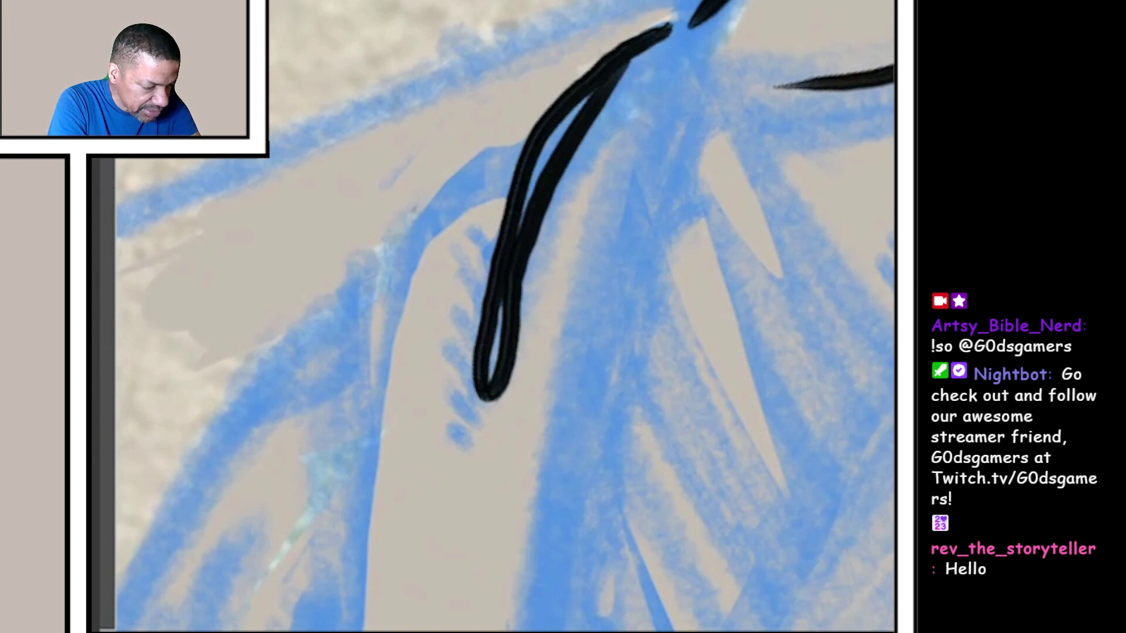
{"action": "mouse_move", "coordinate": [527, 184]}
{"action": "left_mouse_down"}
{"action": "mouse_move", "coordinate": [493, 378]}
{"action": "mouse_move", "coordinate": [562, 123]}
{"action": "mouse_move", "coordinate": [629, 74]}
{"action": "left_mouse_up"}
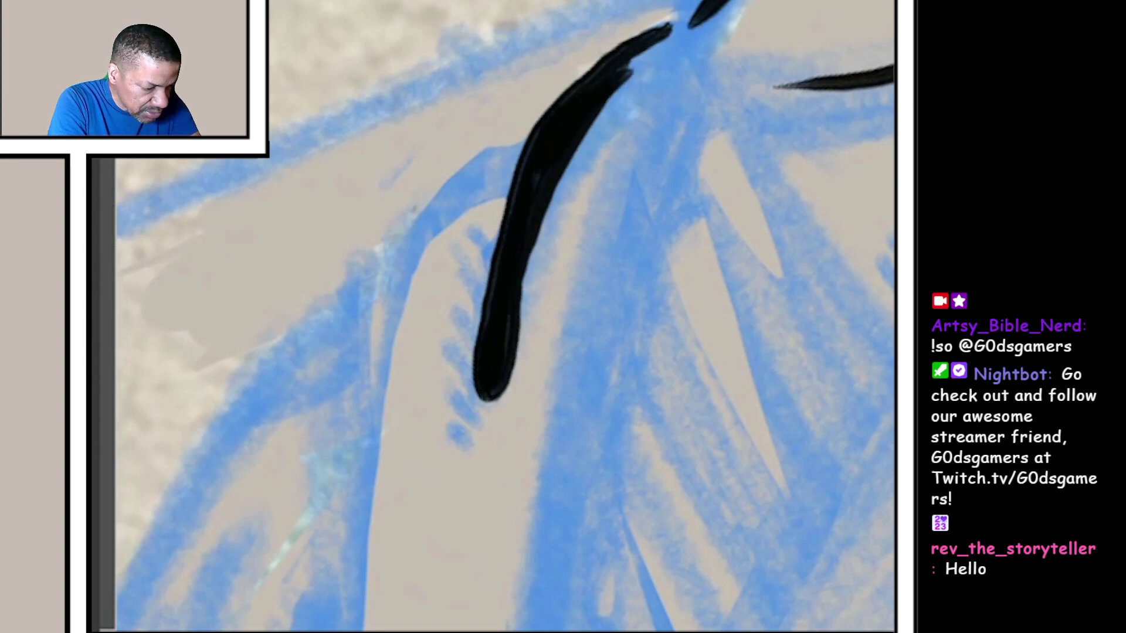
{"action": "key", "text": "r"}
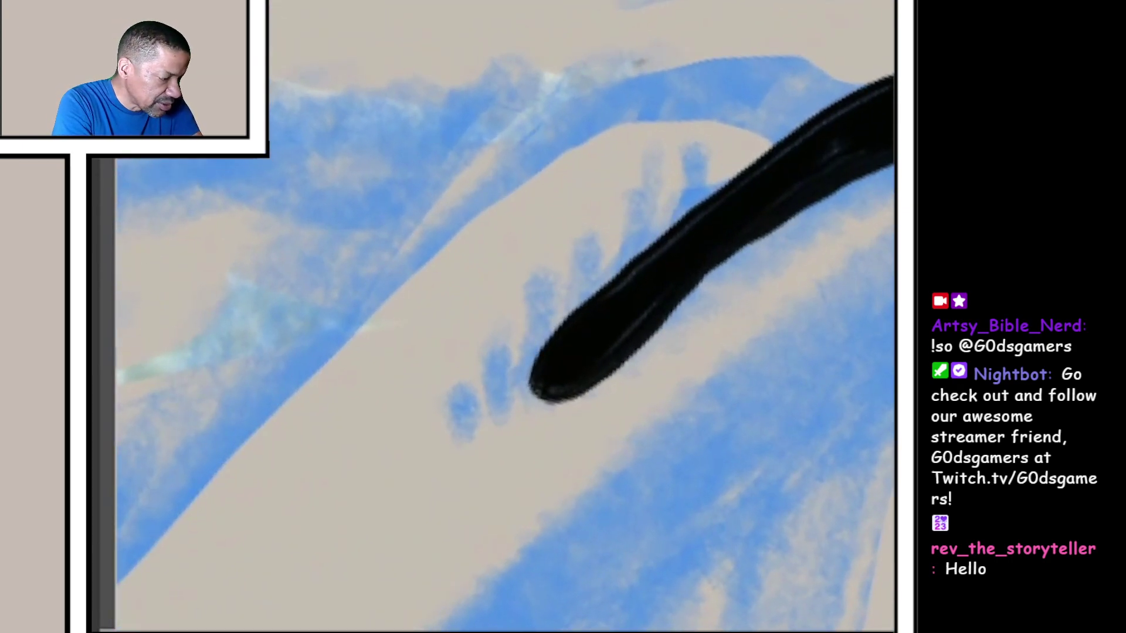
Step: Add a row of seven short hatch strokes off the fold, tapering into two dots
{"action": "left_click_drag", "start_coordinate": [538, 391], "coordinate": [539, 291]}
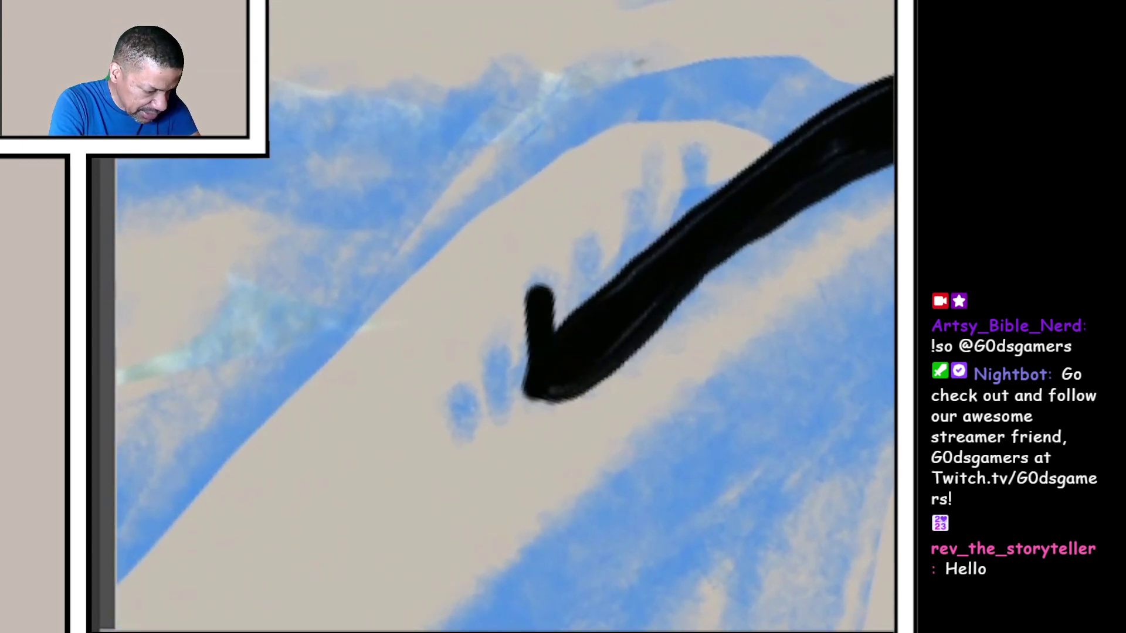
{"action": "left_click_drag", "start_coordinate": [574, 326], "coordinate": [573, 242]}
{"action": "left_click_drag", "start_coordinate": [609, 295], "coordinate": [607, 194]}
{"action": "left_click_drag", "start_coordinate": [647, 281], "coordinate": [646, 171]}
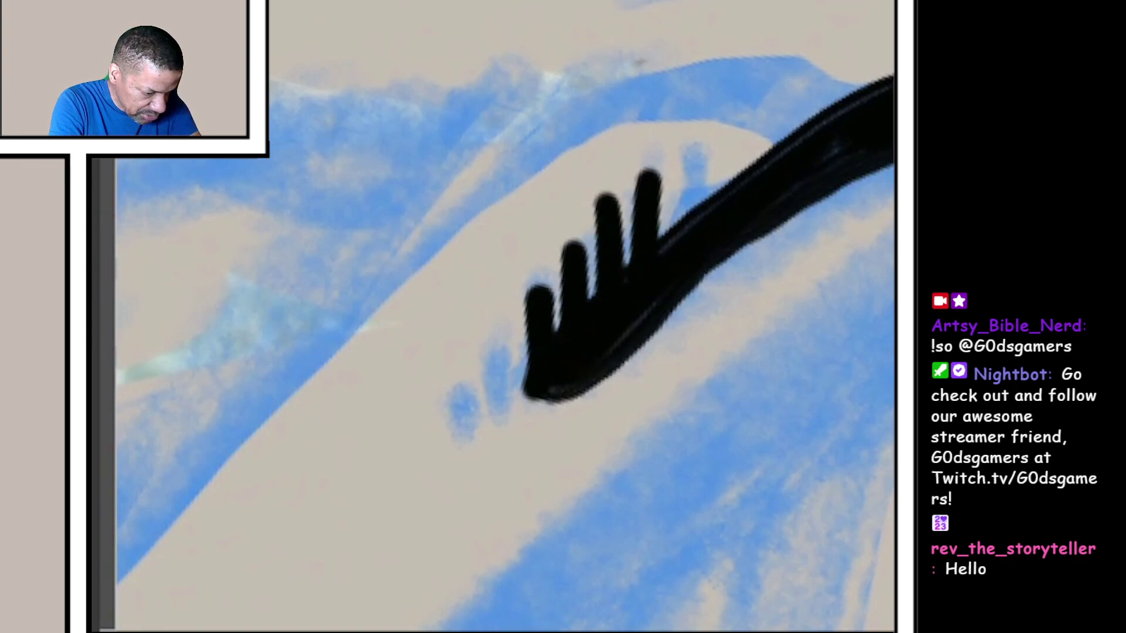
{"action": "left_click_drag", "start_coordinate": [678, 251], "coordinate": [683, 154]}
{"action": "left_click_drag", "start_coordinate": [719, 212], "coordinate": [728, 141]}
{"action": "left_click_drag", "start_coordinate": [502, 414], "coordinate": [510, 357]}
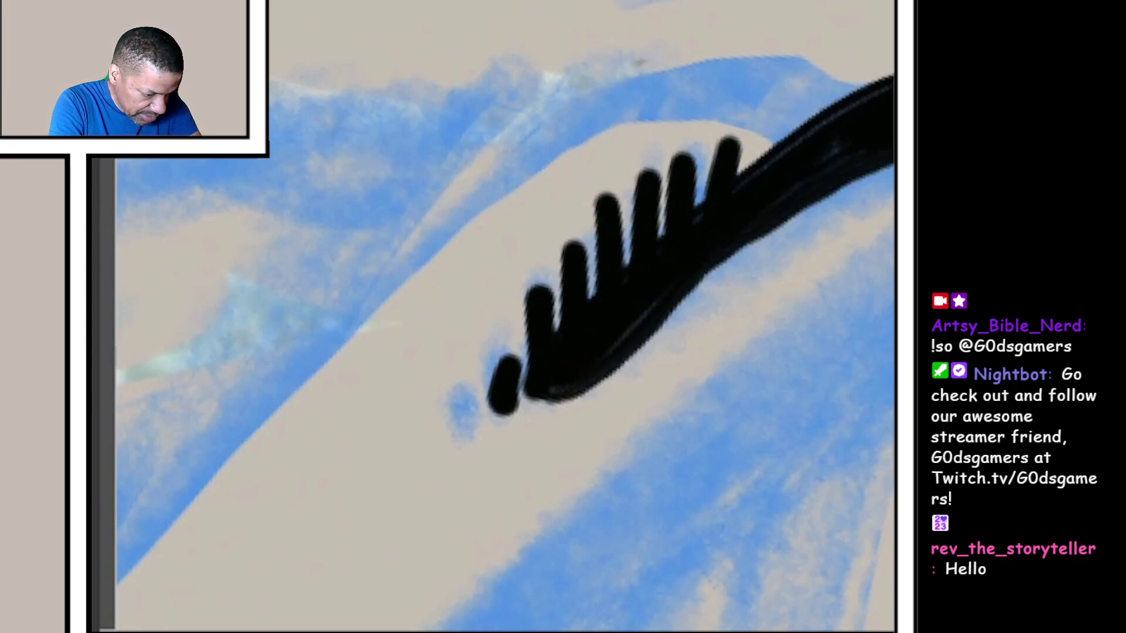
{"action": "left_click", "coordinate": [456, 428]}
{"action": "left_click", "coordinate": [426, 456]}
{"action": "scroll", "coordinate": [506, 317], "scroll_direction": "down", "scroll_amount": 8}
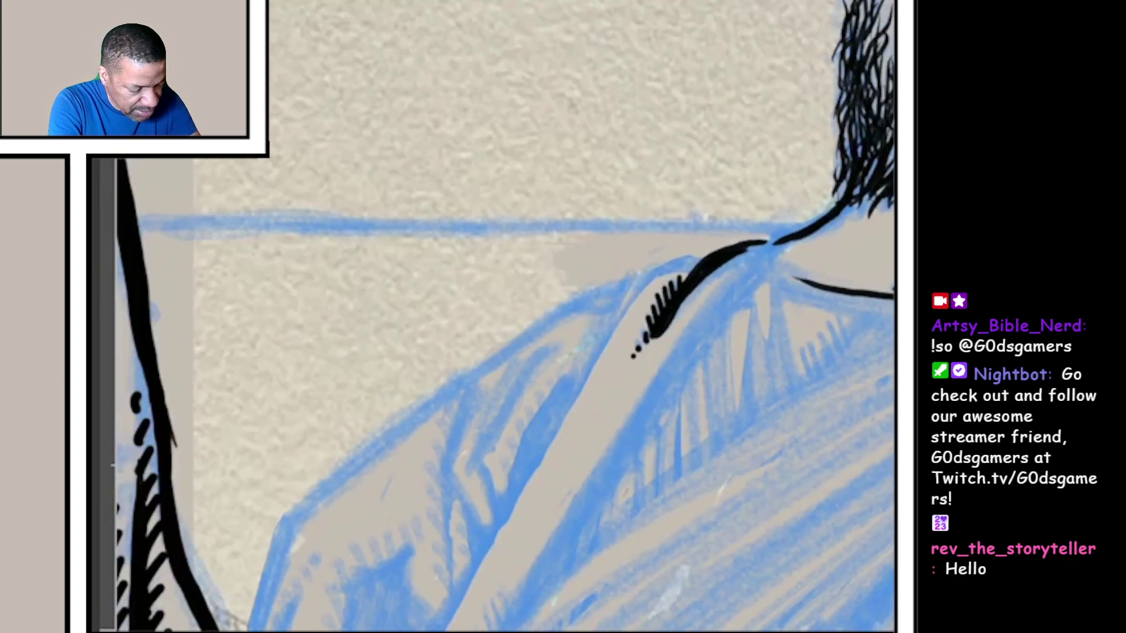
{"action": "scroll", "coordinate": [615, 307], "scroll_direction": "up", "scroll_amount": 6}
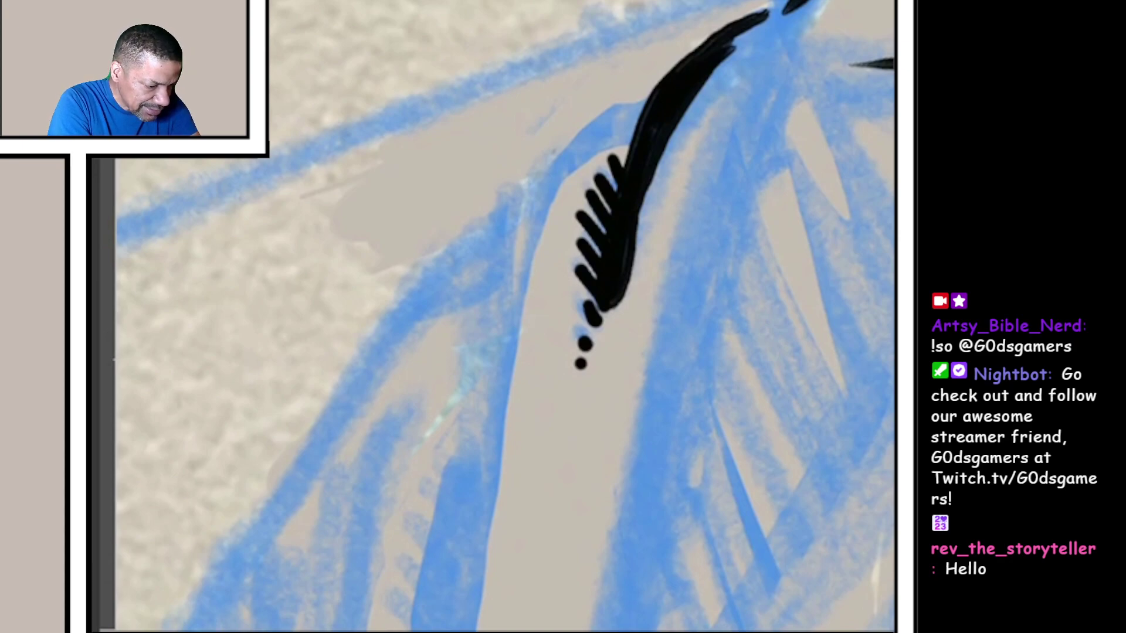
Step: Redraw the fold's outer edge line, replacing a stray stroke that swept left
{"action": "mouse_move", "coordinate": [651, 102]}
{"action": "left_mouse_down"}
{"action": "mouse_move", "coordinate": [623, 137]}
{"action": "mouse_move", "coordinate": [607, 124]}
{"action": "mouse_move", "coordinate": [567, 163]}
{"action": "mouse_move", "coordinate": [486, 274]}
{"action": "left_mouse_up"}
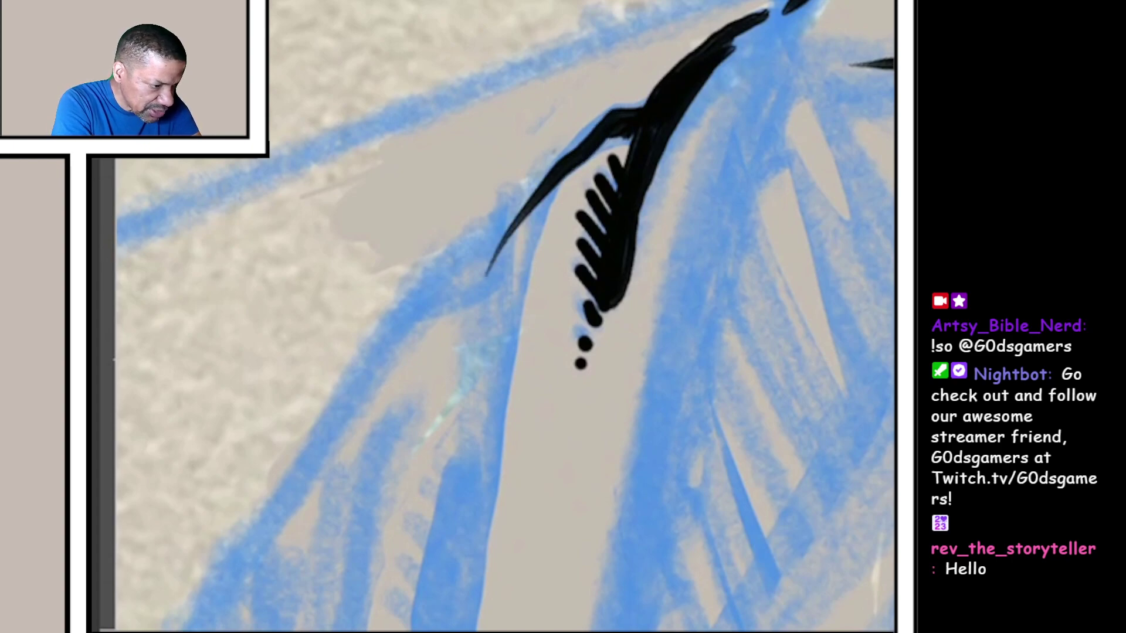
{"action": "key", "text": "ctrl+z"}
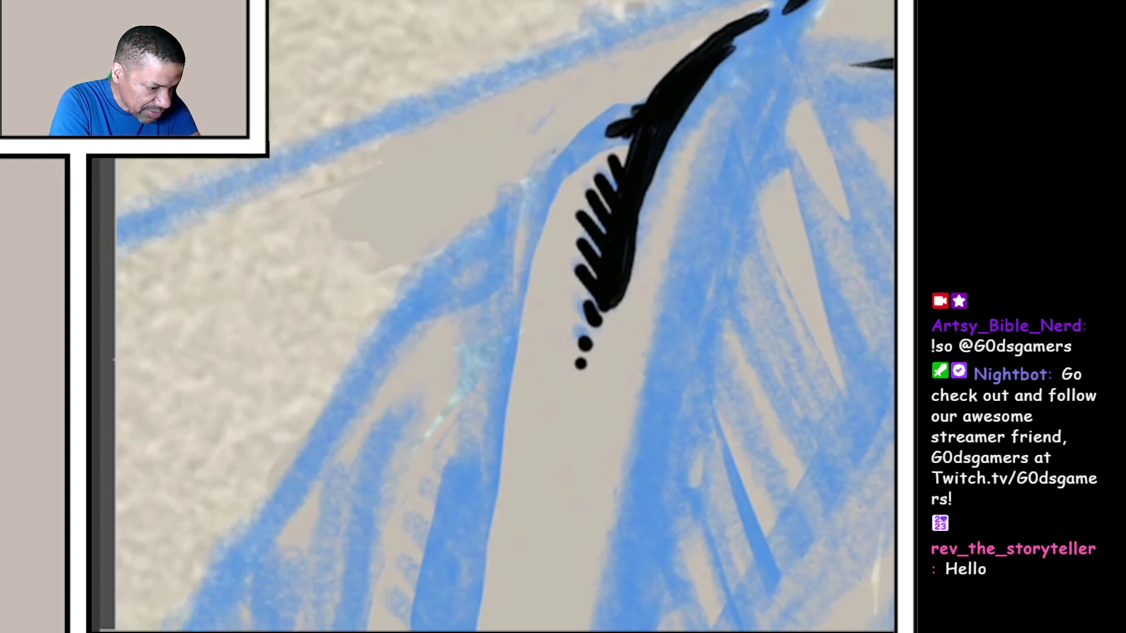
{"action": "mouse_move", "coordinate": [629, 113]}
{"action": "left_mouse_down"}
{"action": "mouse_move", "coordinate": [607, 114]}
{"action": "mouse_move", "coordinate": [550, 189]}
{"action": "mouse_move", "coordinate": [529, 340]}
{"action": "left_mouse_up"}
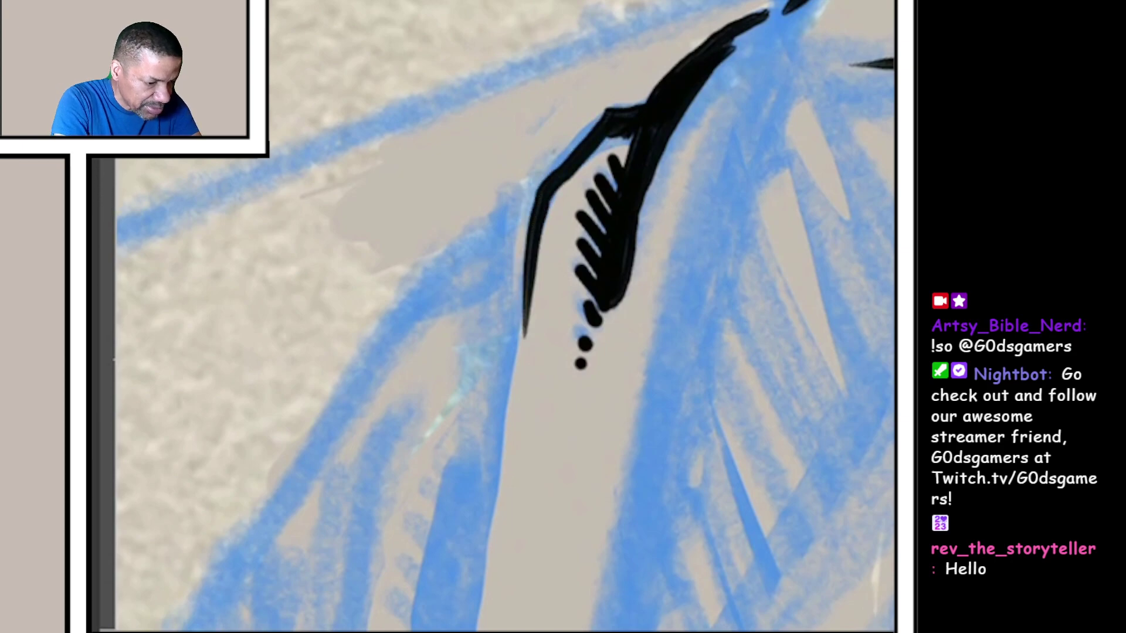
{"action": "scroll", "coordinate": [581, 264], "scroll_direction": "down", "scroll_amount": 5}
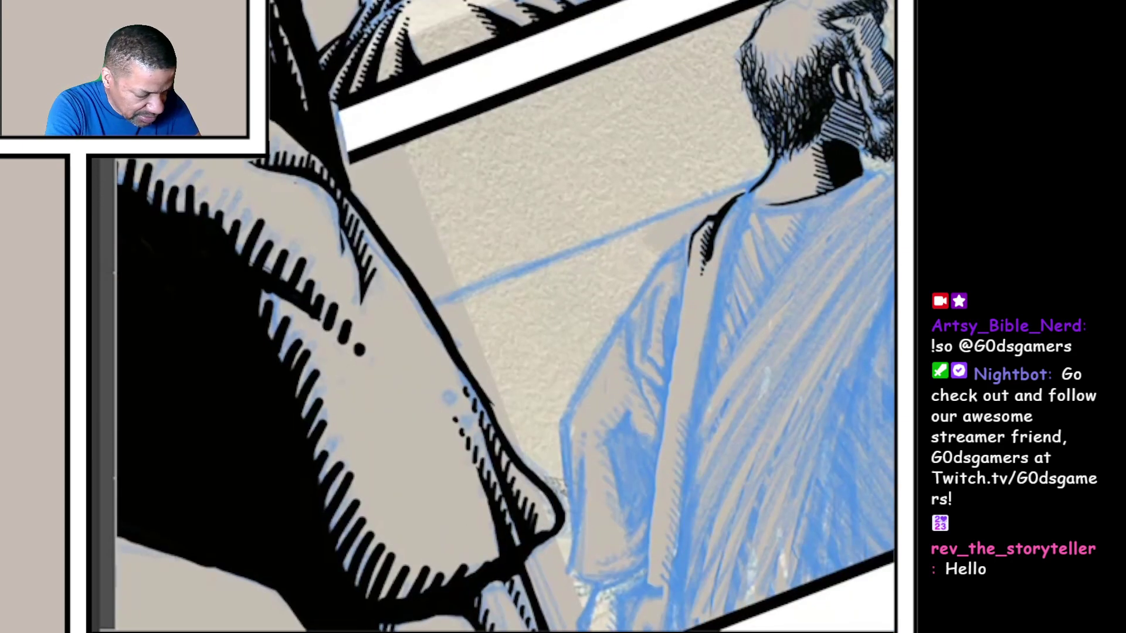
{"action": "scroll", "coordinate": [703, 264], "scroll_direction": "up", "scroll_amount": 5}
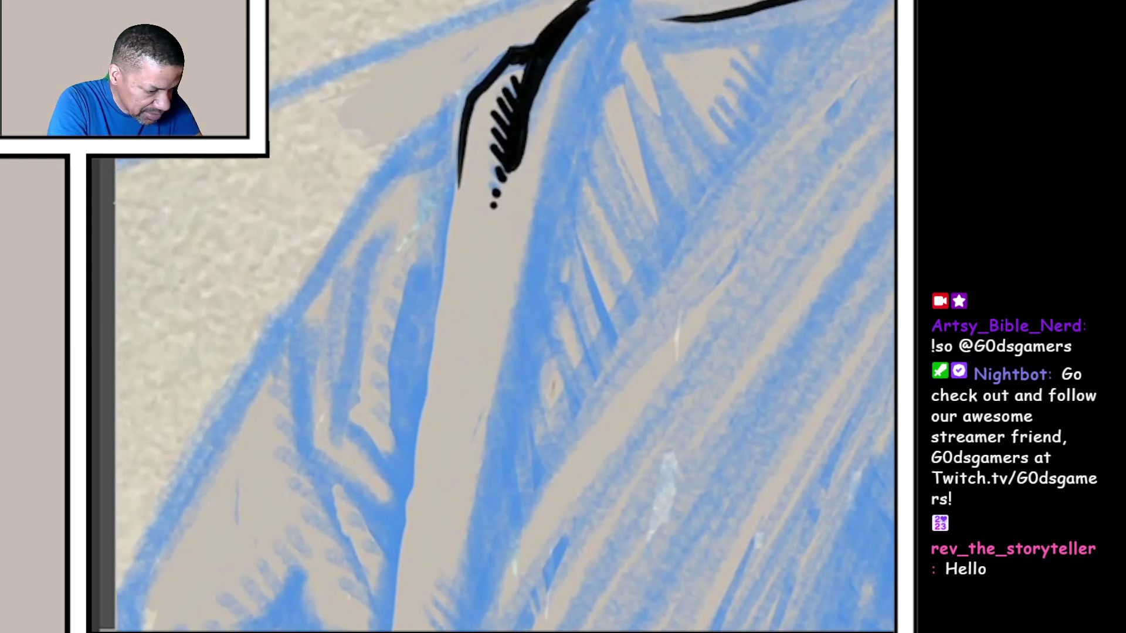
Step: Ink two long parallel fold lines down the robe, reaching up near the collar
{"action": "mouse_move", "coordinate": [600, 9]}
{"action": "left_mouse_down"}
{"action": "mouse_move", "coordinate": [549, 154]}
{"action": "mouse_move", "coordinate": [488, 488]}
{"action": "left_mouse_up"}
{"action": "mouse_move", "coordinate": [627, 31]}
{"action": "left_mouse_down"}
{"action": "mouse_move", "coordinate": [581, 162]}
{"action": "mouse_move", "coordinate": [522, 451]}
{"action": "left_mouse_up"}
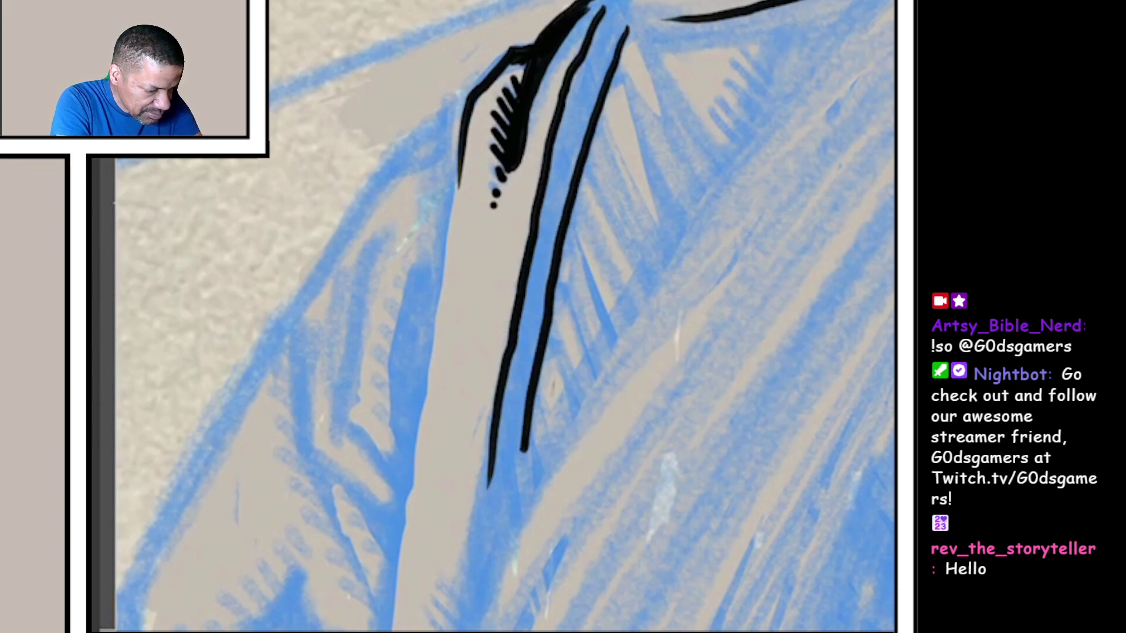
{"action": "scroll", "coordinate": [528, 221], "scroll_direction": "up", "scroll_amount": 4}
{"action": "mouse_move", "coordinate": [563, 61]}
{"action": "left_mouse_down"}
{"action": "mouse_move", "coordinate": [598, 8]}
{"action": "mouse_move", "coordinate": [646, 18]}
{"action": "mouse_move", "coordinate": [589, 154]}
{"action": "left_mouse_up"}
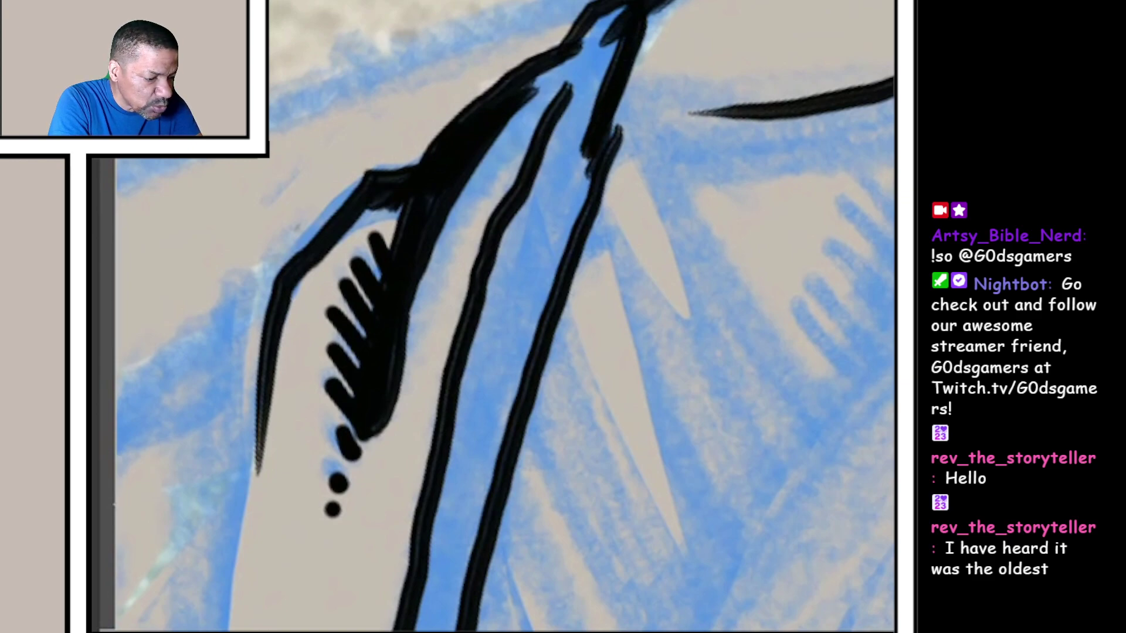
Step: Extend the inner fold line to the collar and fill the gap there with black
{"action": "left_click_drag", "start_coordinate": [607, 18], "coordinate": [550, 145]}
{"action": "left_click_drag", "start_coordinate": [554, 70], "coordinate": [523, 203]}
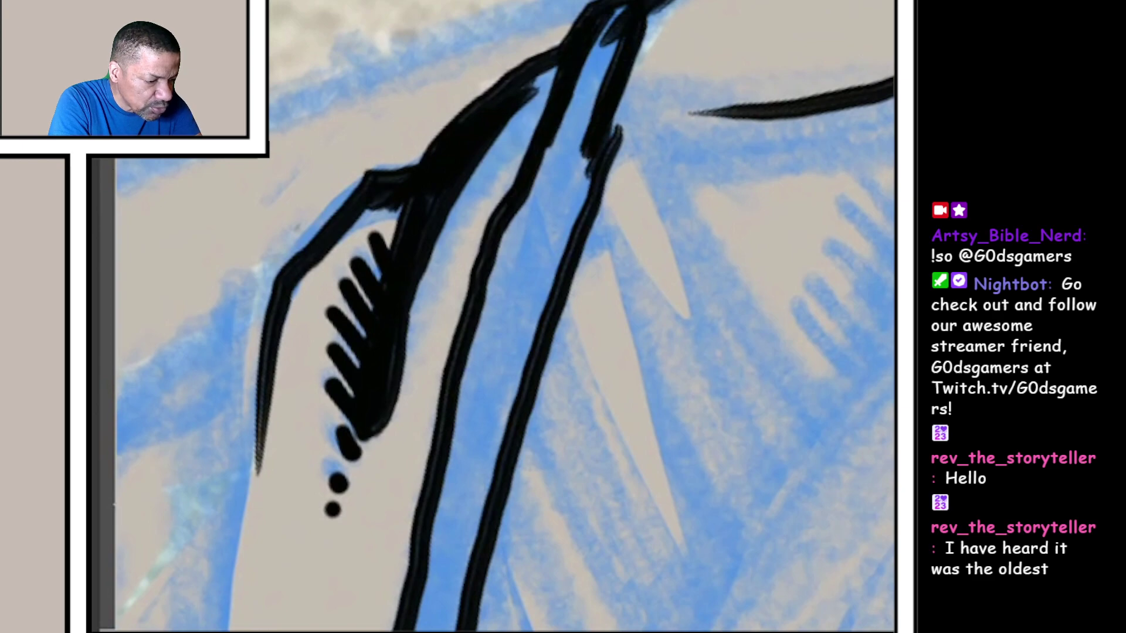
{"action": "left_click_drag", "start_coordinate": [607, 14], "coordinate": [580, 132]}
{"action": "left_click_drag", "start_coordinate": [615, 44], "coordinate": [558, 229]}
{"action": "left_click_drag", "start_coordinate": [572, 167], "coordinate": [519, 265]}
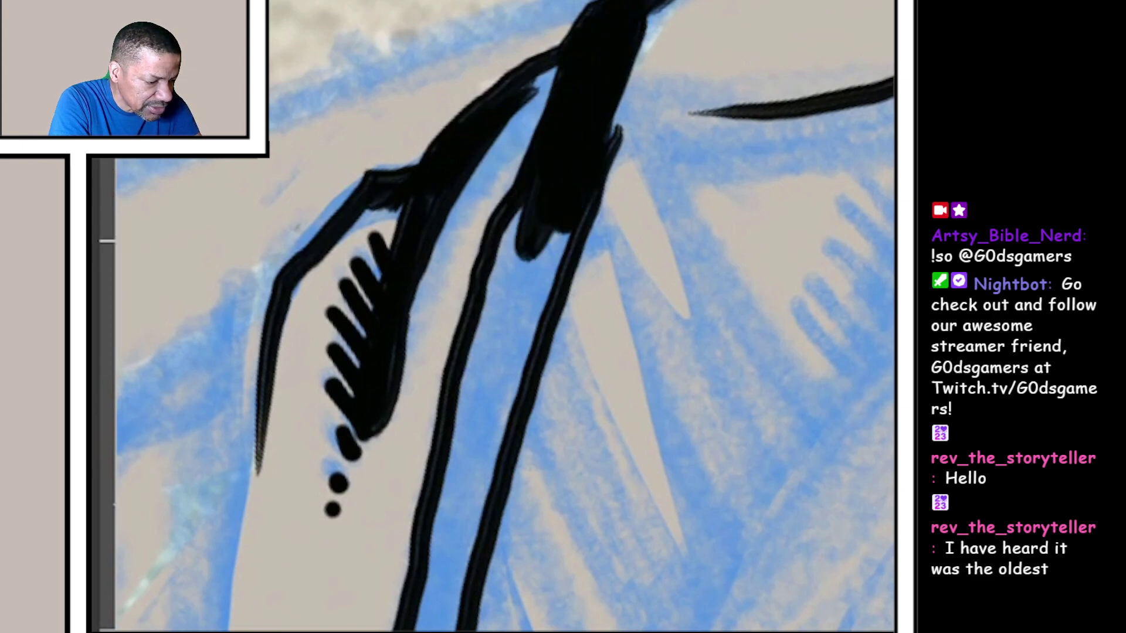
{"action": "left_click_drag", "start_coordinate": [527, 185], "coordinate": [505, 286]}
{"action": "scroll", "coordinate": [528, 317], "scroll_direction": "down", "scroll_amount": 5}
{"action": "scroll", "coordinate": [572, 220], "scroll_direction": "up", "scroll_amount": 5}
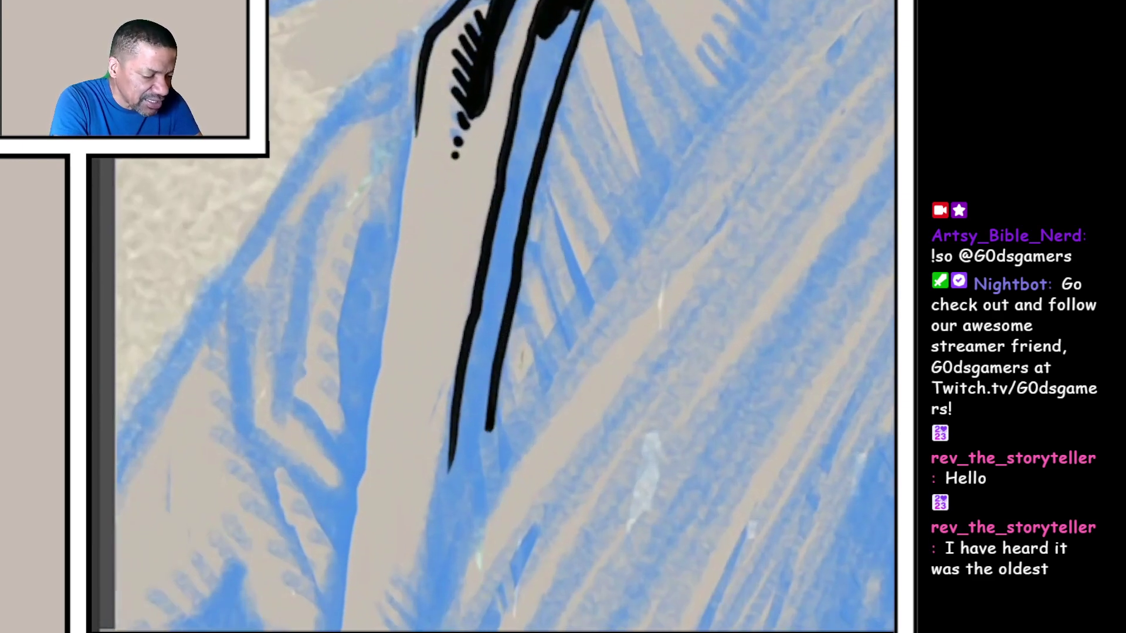
Step: Carry the solid black fill down between the inner fold lines to the robe's lower end
{"action": "left_click_drag", "start_coordinate": [493, 53], "coordinate": [453, 457]}
{"action": "left_click_drag", "start_coordinate": [563, 9], "coordinate": [540, 106]}
{"action": "left_click_drag", "start_coordinate": [541, 35], "coordinate": [518, 177]}
{"action": "left_click_drag", "start_coordinate": [537, 106], "coordinate": [528, 195]}
{"action": "left_click_drag", "start_coordinate": [510, 133], "coordinate": [502, 307]}
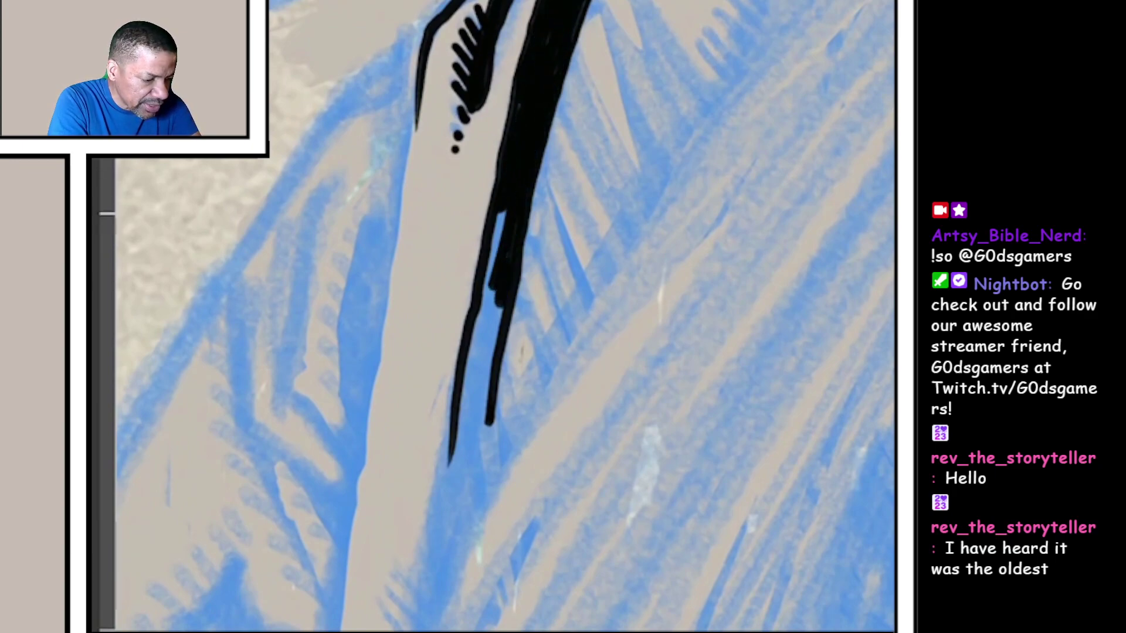
{"action": "left_click_drag", "start_coordinate": [497, 211], "coordinate": [484, 409]}
{"action": "mouse_move", "coordinate": [475, 348]}
{"action": "left_mouse_down"}
{"action": "mouse_move", "coordinate": [457, 440]}
{"action": "mouse_move", "coordinate": [475, 456]}
{"action": "left_mouse_up"}
{"action": "left_click_drag", "start_coordinate": [479, 400], "coordinate": [488, 453]}
Step: Rotate the canvas and brush a row of eleven short hatch ticks along the fold
{"action": "key", "text": "r"}
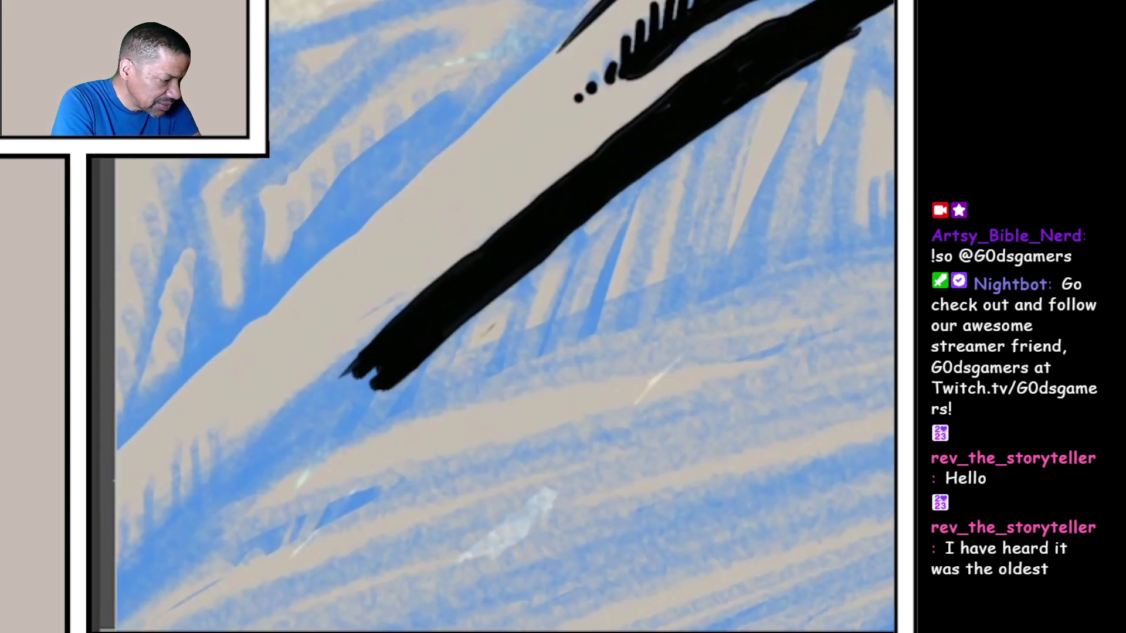
{"action": "left_click_drag", "start_coordinate": [350, 320], "coordinate": [348, 394]}
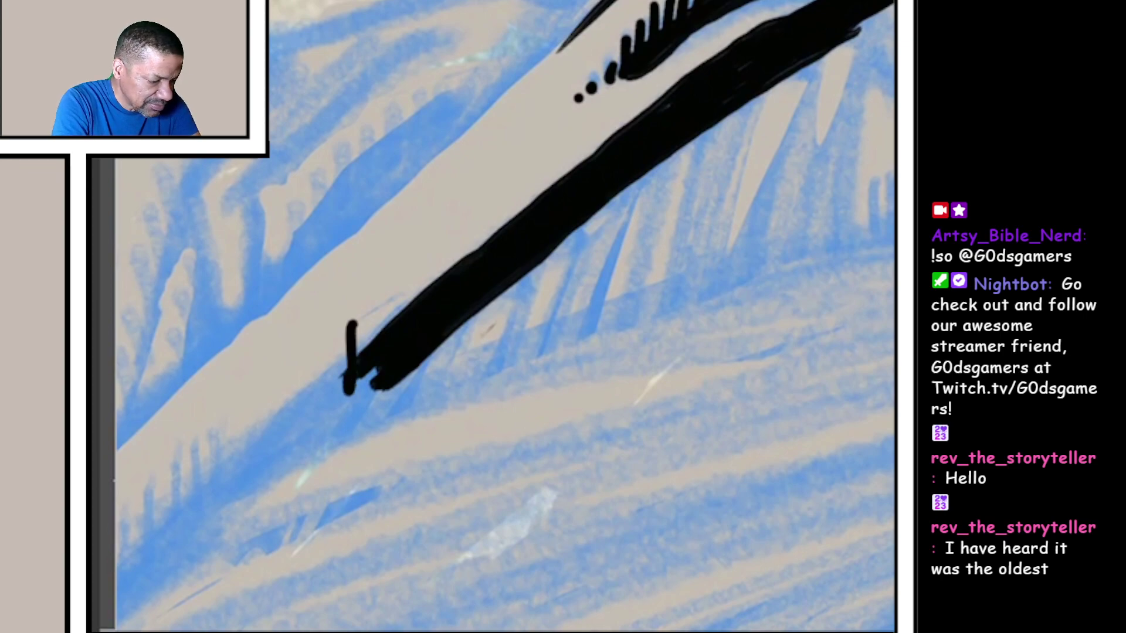
{"action": "left_click_drag", "start_coordinate": [373, 304], "coordinate": [370, 382]}
{"action": "left_click_drag", "start_coordinate": [395, 278], "coordinate": [395, 325]}
{"action": "mouse_move", "coordinate": [415, 260]}
{"action": "left_mouse_down"}
{"action": "mouse_move", "coordinate": [413, 308]}
{"action": "mouse_move", "coordinate": [431, 291]}
{"action": "left_mouse_up"}
{"action": "mouse_move", "coordinate": [453, 229]}
{"action": "left_mouse_down"}
{"action": "mouse_move", "coordinate": [450, 274]}
{"action": "mouse_move", "coordinate": [470, 265]}
{"action": "left_mouse_up"}
{"action": "mouse_move", "coordinate": [528, 167]}
{"action": "left_mouse_down"}
{"action": "mouse_move", "coordinate": [540, 204]}
{"action": "mouse_move", "coordinate": [559, 189]}
{"action": "left_mouse_up"}
{"action": "mouse_move", "coordinate": [568, 146]}
{"action": "left_mouse_down"}
{"action": "mouse_move", "coordinate": [580, 171]}
{"action": "mouse_move", "coordinate": [596, 161]}
{"action": "left_mouse_up"}
{"action": "left_click_drag", "start_coordinate": [604, 111], "coordinate": [617, 152]}
{"action": "mouse_move", "coordinate": [629, 98]}
{"action": "left_mouse_down"}
{"action": "mouse_move", "coordinate": [638, 128]}
{"action": "mouse_move", "coordinate": [663, 109]}
{"action": "left_mouse_up"}
{"action": "left_click_drag", "start_coordinate": [673, 61], "coordinate": [686, 92]}
{"action": "mouse_move", "coordinate": [703, 49]}
{"action": "left_mouse_down"}
{"action": "mouse_move", "coordinate": [710, 64]}
{"action": "mouse_move", "coordinate": [733, 56]}
{"action": "left_mouse_up"}
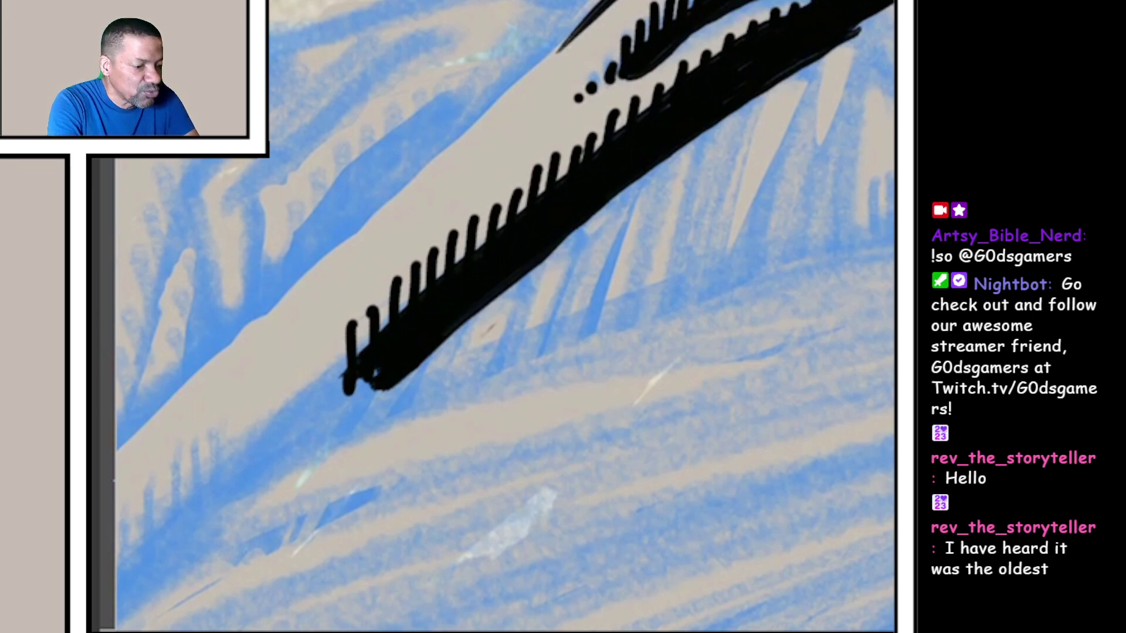
{"action": "scroll", "coordinate": [504, 317], "scroll_direction": "down", "scroll_amount": 5}
{"action": "scroll", "coordinate": [504, 317], "scroll_direction": "down", "scroll_amount": 5}
{"action": "scroll", "coordinate": [563, 176], "scroll_direction": "up", "scroll_amount": 8}
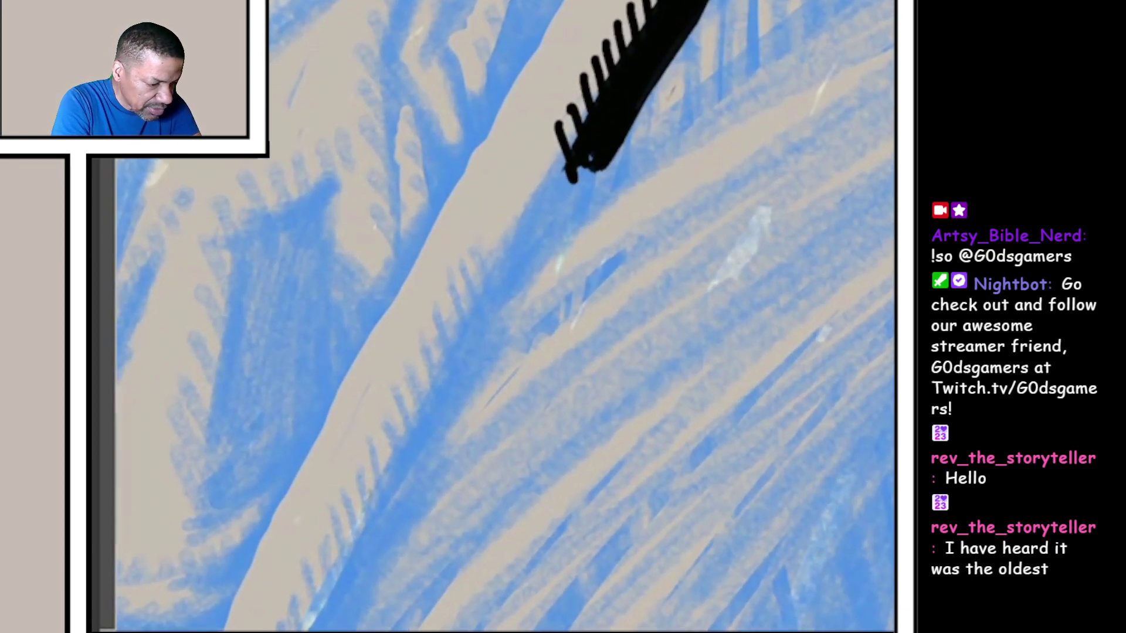
Step: Extend the black fold stroke down-left, add a forked stroke, and fill between them
{"action": "left_click_drag", "start_coordinate": [574, 168], "coordinate": [503, 271]}
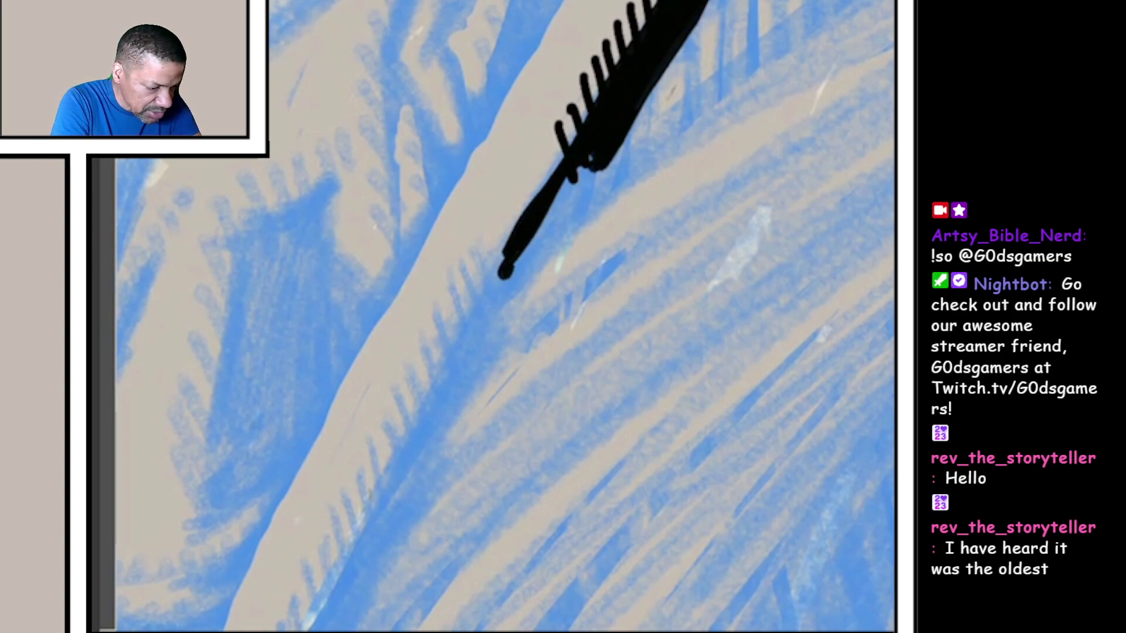
{"action": "left_click_drag", "start_coordinate": [498, 306], "coordinate": [664, 154]}
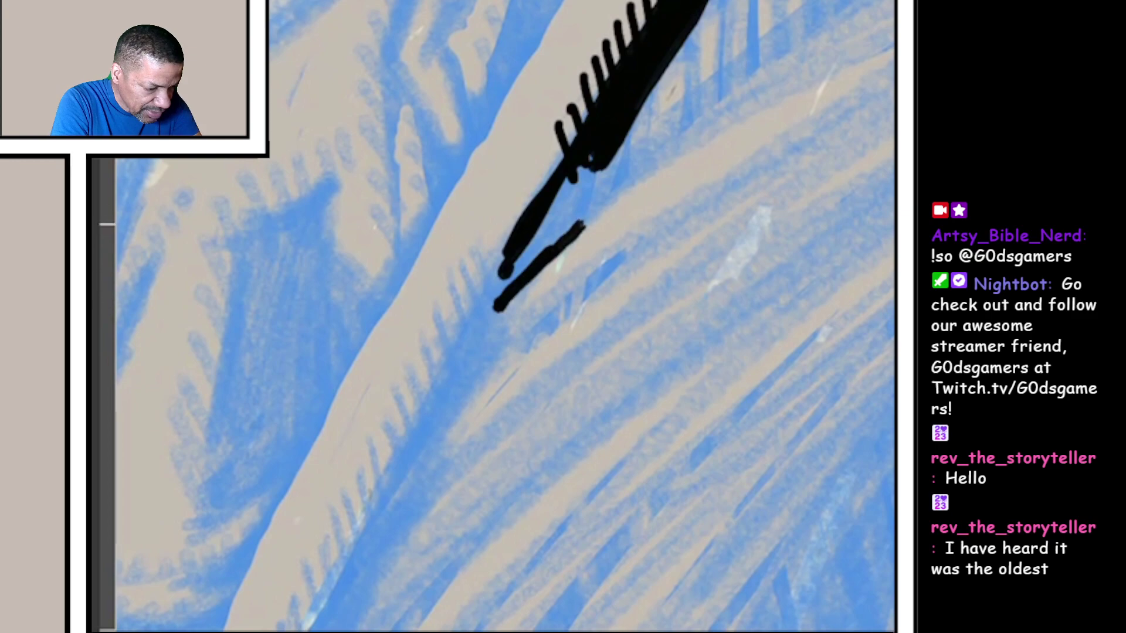
{"action": "left_click_drag", "start_coordinate": [576, 176], "coordinate": [511, 280]}
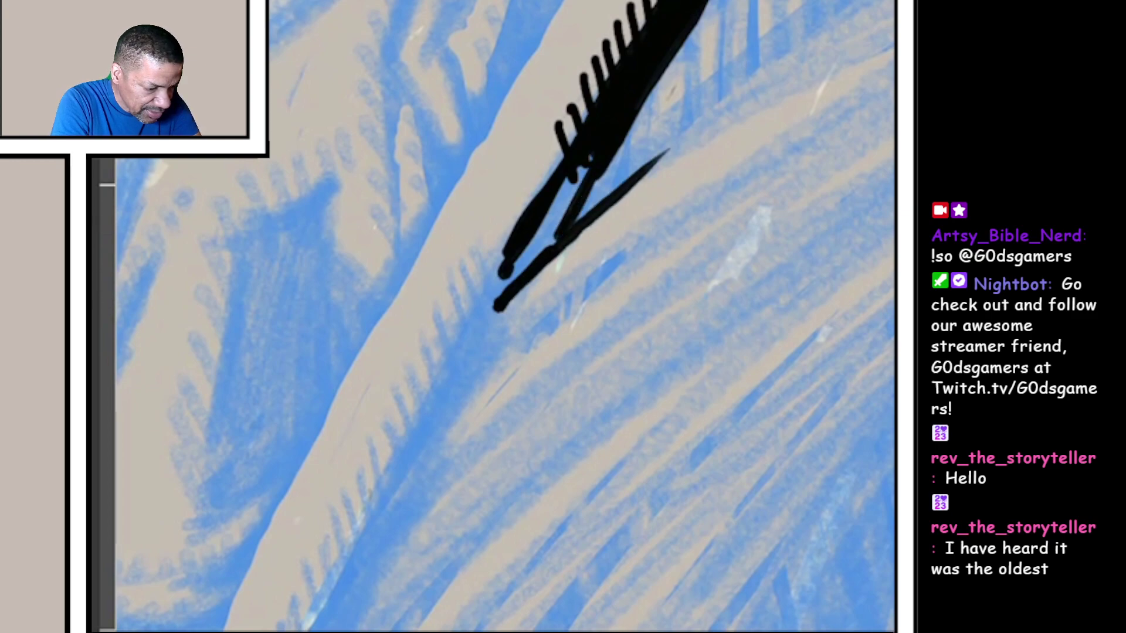
{"action": "left_click_drag", "start_coordinate": [541, 238], "coordinate": [555, 252]}
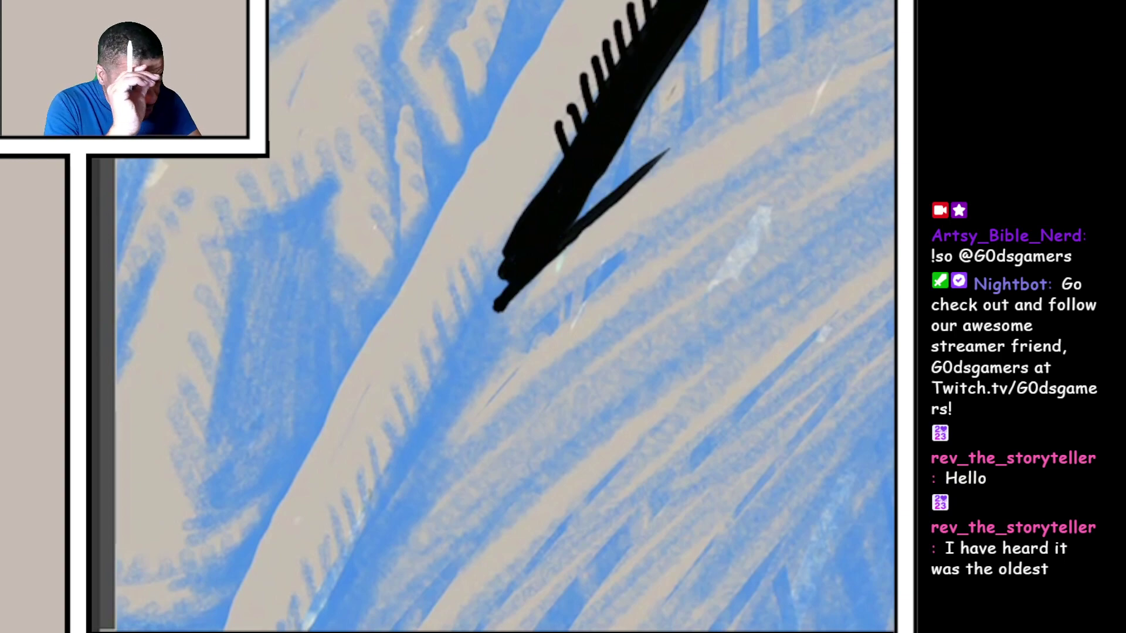
{"action": "scroll", "coordinate": [528, 308], "scroll_direction": "down", "scroll_amount": 5}
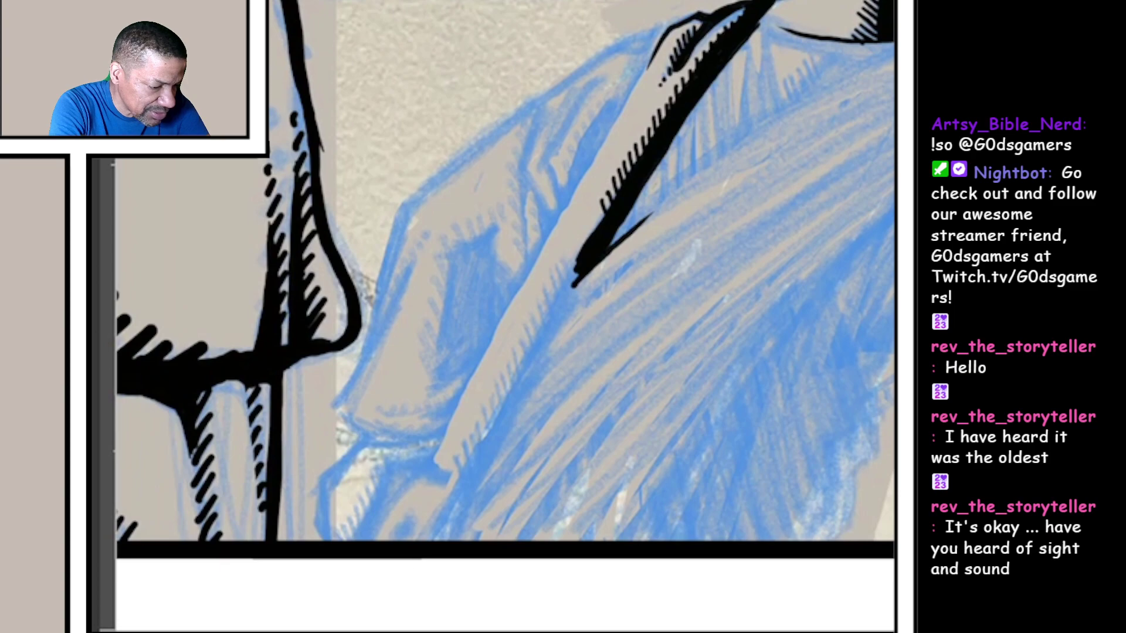
{"action": "scroll", "coordinate": [616, 176], "scroll_direction": "up", "scroll_amount": 8}
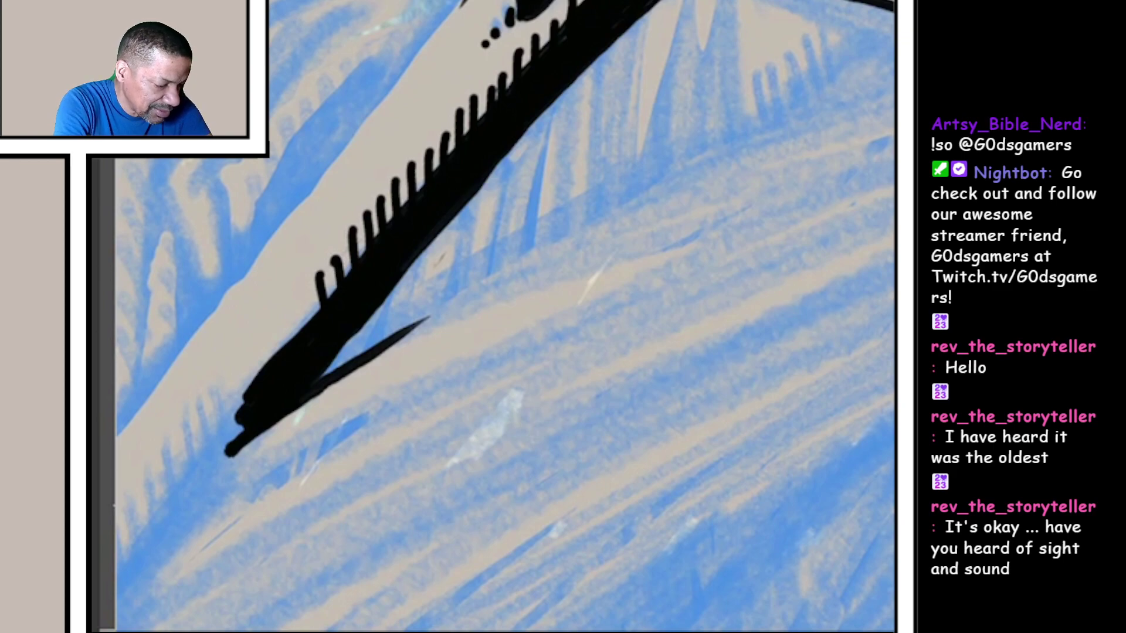
Step: Paint five teardrop spike shadows below the fold, widening each at its base
{"action": "mouse_move", "coordinate": [458, 256]}
{"action": "left_mouse_down"}
{"action": "mouse_move", "coordinate": [452, 294]}
{"action": "mouse_move", "coordinate": [463, 238]}
{"action": "mouse_move", "coordinate": [470, 284]}
{"action": "left_mouse_up"}
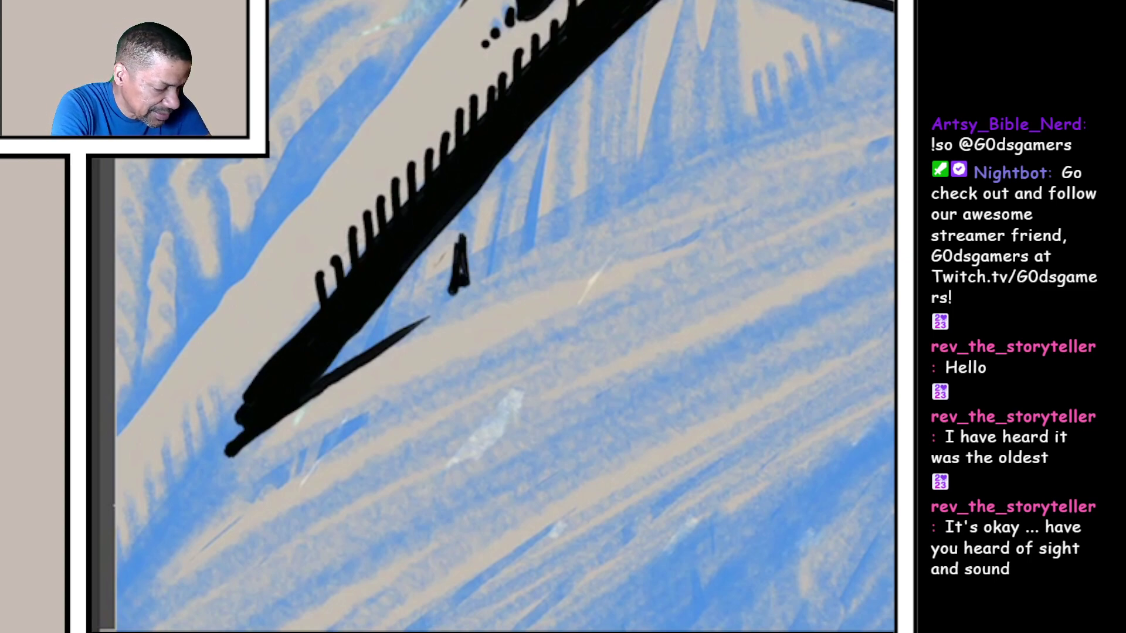
{"action": "left_click_drag", "start_coordinate": [499, 214], "coordinate": [488, 275]}
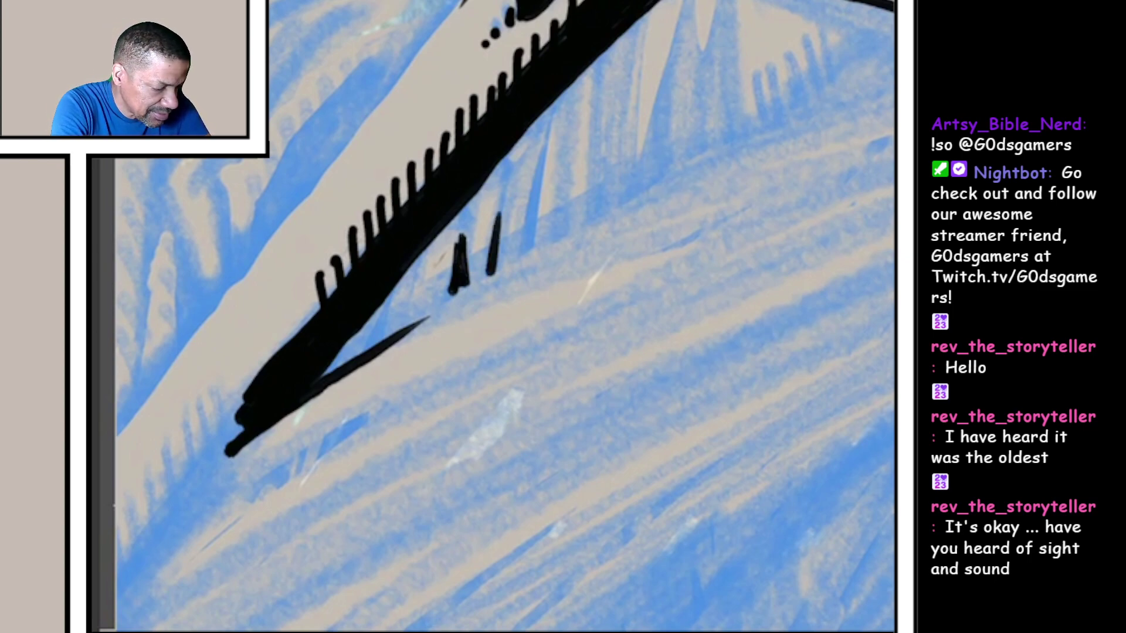
{"action": "left_click_drag", "start_coordinate": [502, 217], "coordinate": [489, 277]}
{"action": "left_click_drag", "start_coordinate": [535, 190], "coordinate": [522, 255]}
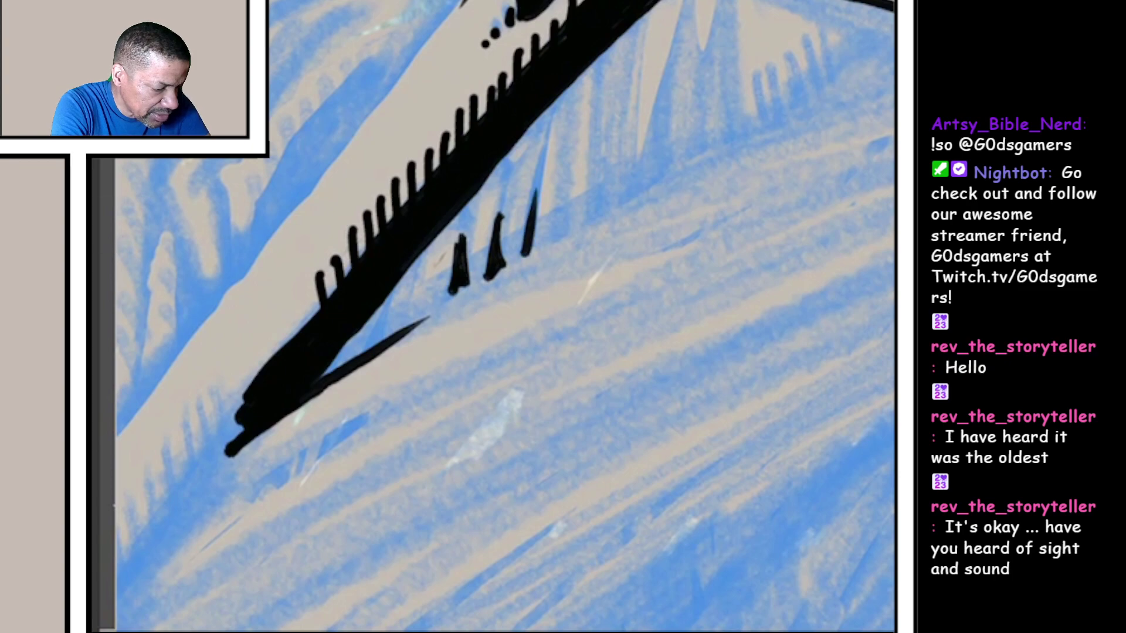
{"action": "left_click_drag", "start_coordinate": [538, 192], "coordinate": [533, 242]}
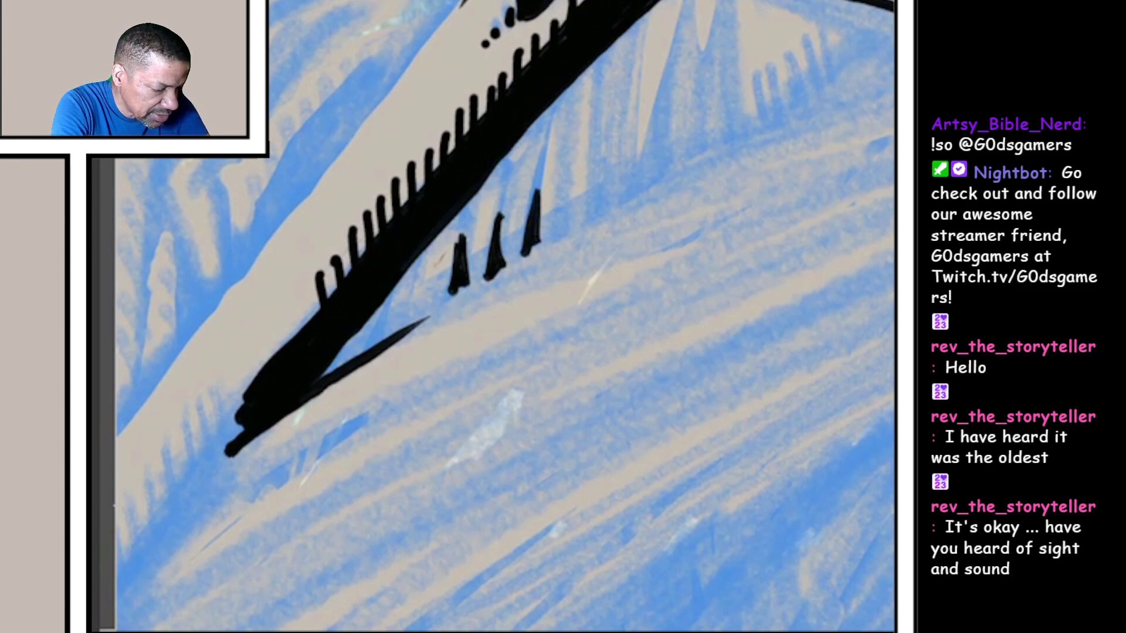
{"action": "left_click_drag", "start_coordinate": [554, 161], "coordinate": [558, 238]}
{"action": "left_click_drag", "start_coordinate": [556, 167], "coordinate": [564, 237]}
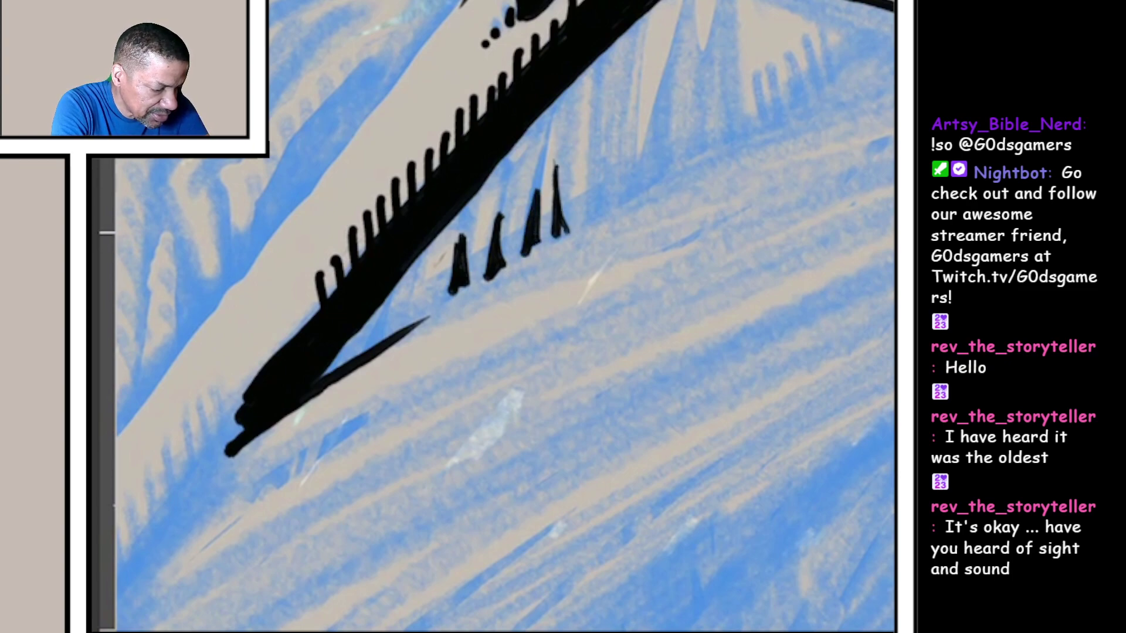
{"action": "left_click_drag", "start_coordinate": [588, 142], "coordinate": [584, 225]}
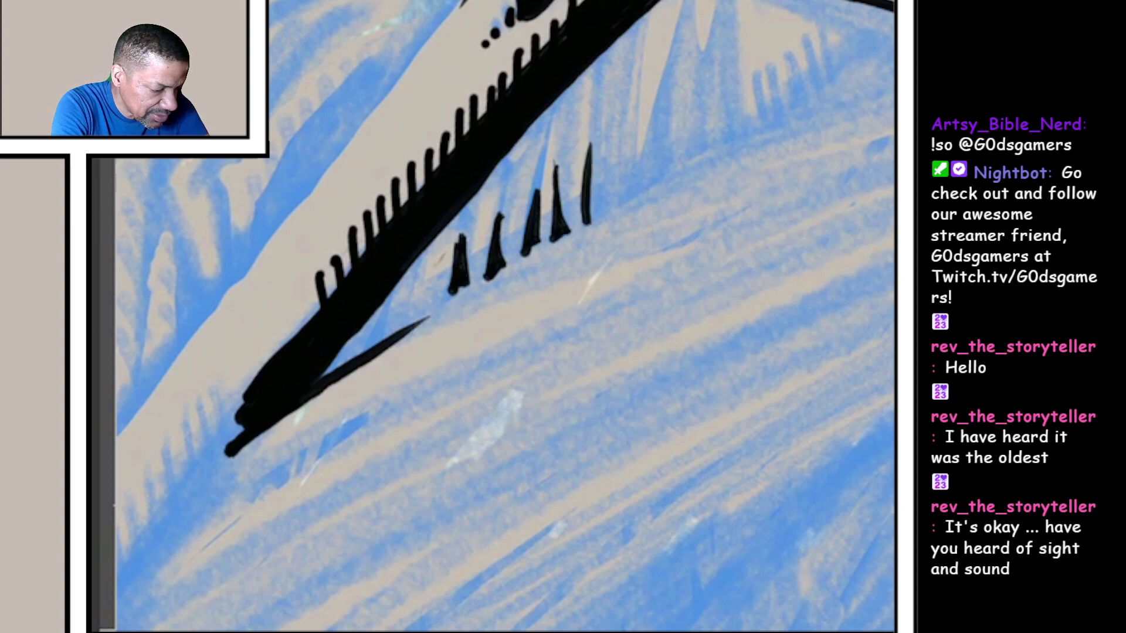
{"action": "left_click_drag", "start_coordinate": [594, 150], "coordinate": [597, 224]}
{"action": "left_click_drag", "start_coordinate": [591, 175], "coordinate": [593, 225]}
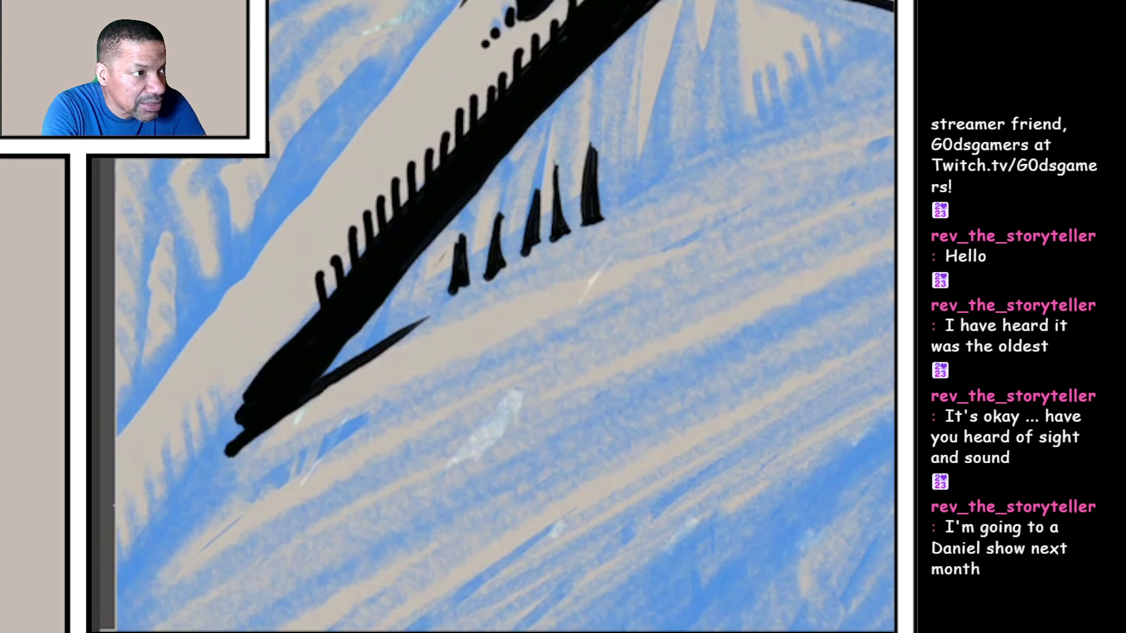
{"action": "scroll", "coordinate": [504, 317], "scroll_direction": "up", "scroll_amount": 3}
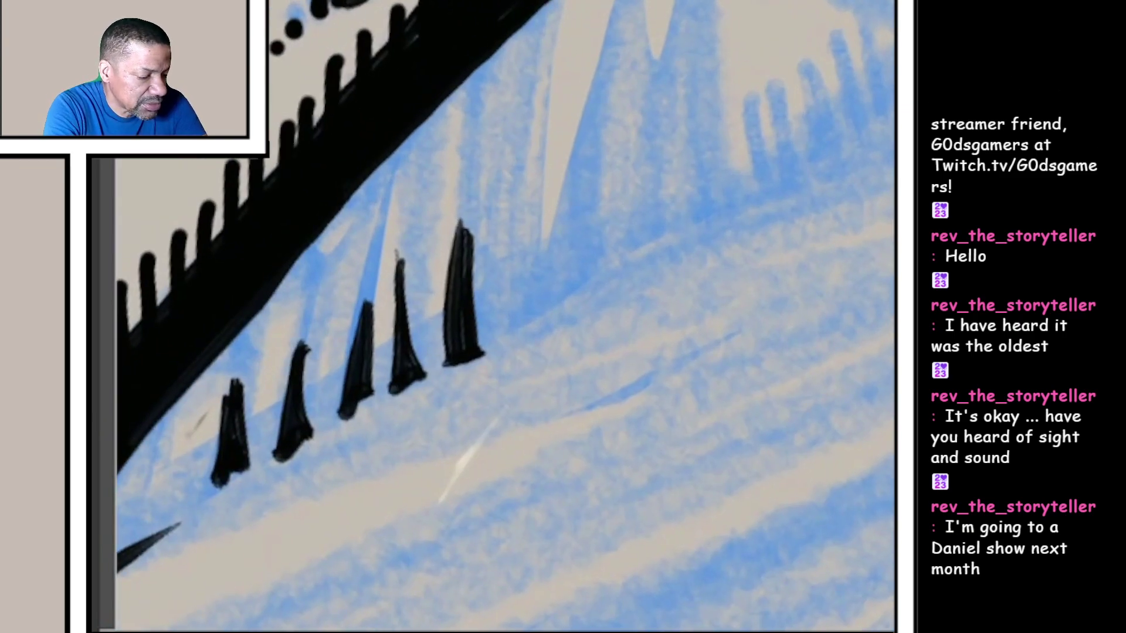
Step: Outline a longer spike with two edge strokes and fill it solid black
{"action": "left_click_drag", "start_coordinate": [545, 304], "coordinate": [596, 88]}
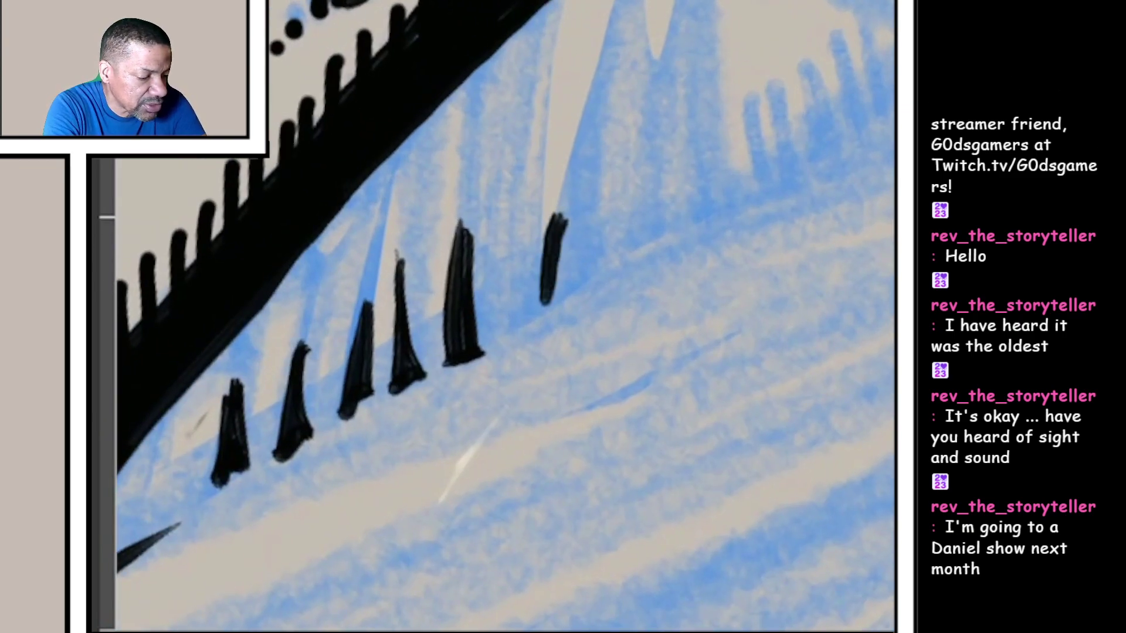
{"action": "left_click_drag", "start_coordinate": [591, 273], "coordinate": [605, 39]}
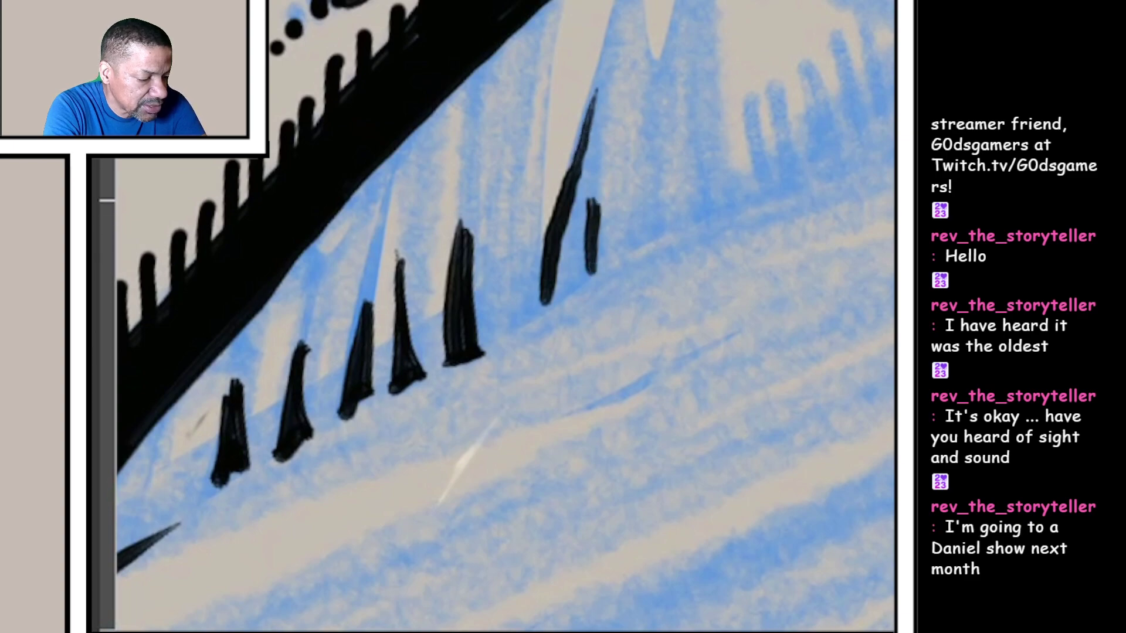
{"action": "mouse_move", "coordinate": [570, 255]}
{"action": "left_mouse_down"}
{"action": "mouse_move", "coordinate": [555, 295]}
{"action": "mouse_move", "coordinate": [584, 273]}
{"action": "mouse_move", "coordinate": [563, 260]}
{"action": "mouse_move", "coordinate": [576, 176]}
{"action": "mouse_move", "coordinate": [585, 220]}
{"action": "mouse_move", "coordinate": [554, 282]}
{"action": "left_mouse_up"}
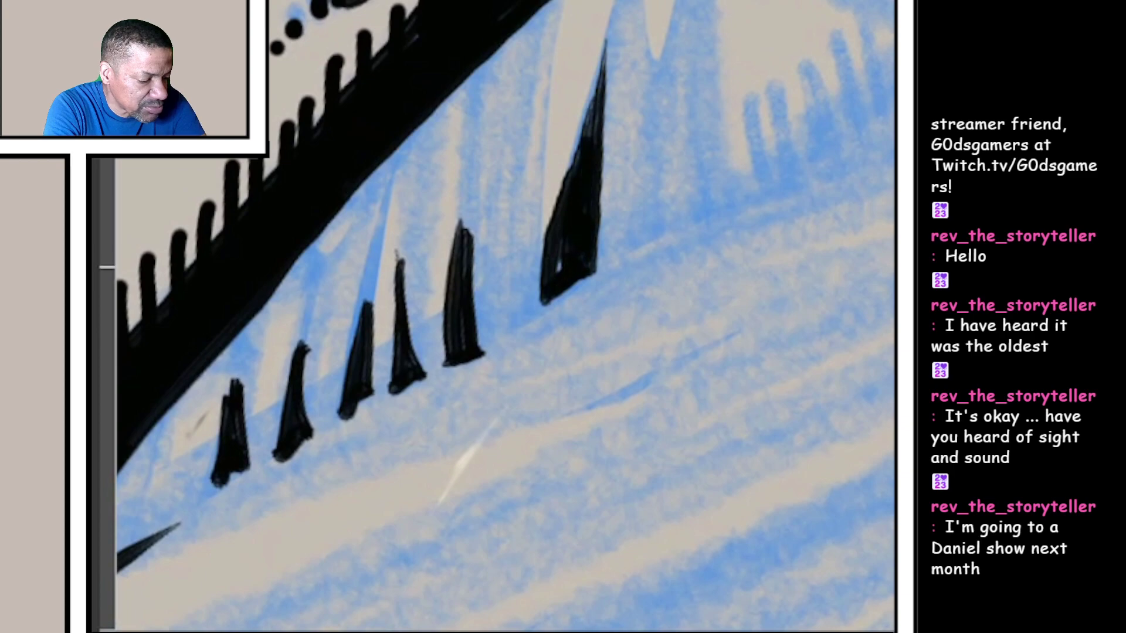
{"action": "left_click_drag", "start_coordinate": [440, 352], "coordinate": [454, 348]}
{"action": "left_click_drag", "start_coordinate": [528, 352], "coordinate": [501, 317]}
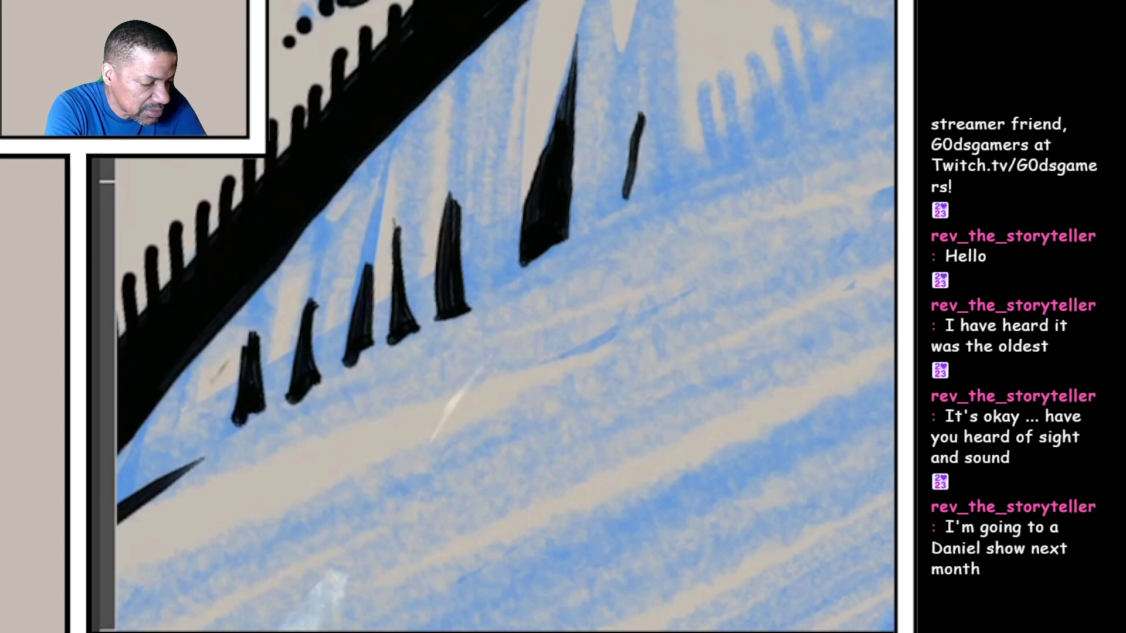
Step: Draw another triangular spike outline and fill its hollow interior with black
{"action": "mouse_move", "coordinate": [628, 198]}
{"action": "left_mouse_down"}
{"action": "mouse_move", "coordinate": [655, 22]}
{"action": "mouse_move", "coordinate": [676, 172]}
{"action": "left_mouse_up"}
{"action": "mouse_move", "coordinate": [657, 44]}
{"action": "left_mouse_down"}
{"action": "mouse_move", "coordinate": [672, 171]}
{"action": "mouse_move", "coordinate": [655, 89]}
{"action": "left_mouse_up"}
{"action": "mouse_move", "coordinate": [673, 167]}
{"action": "left_mouse_down"}
{"action": "mouse_move", "coordinate": [626, 201]}
{"action": "mouse_move", "coordinate": [646, 127]}
{"action": "left_mouse_up"}
{"action": "left_click_drag", "start_coordinate": [656, 53], "coordinate": [644, 171]}
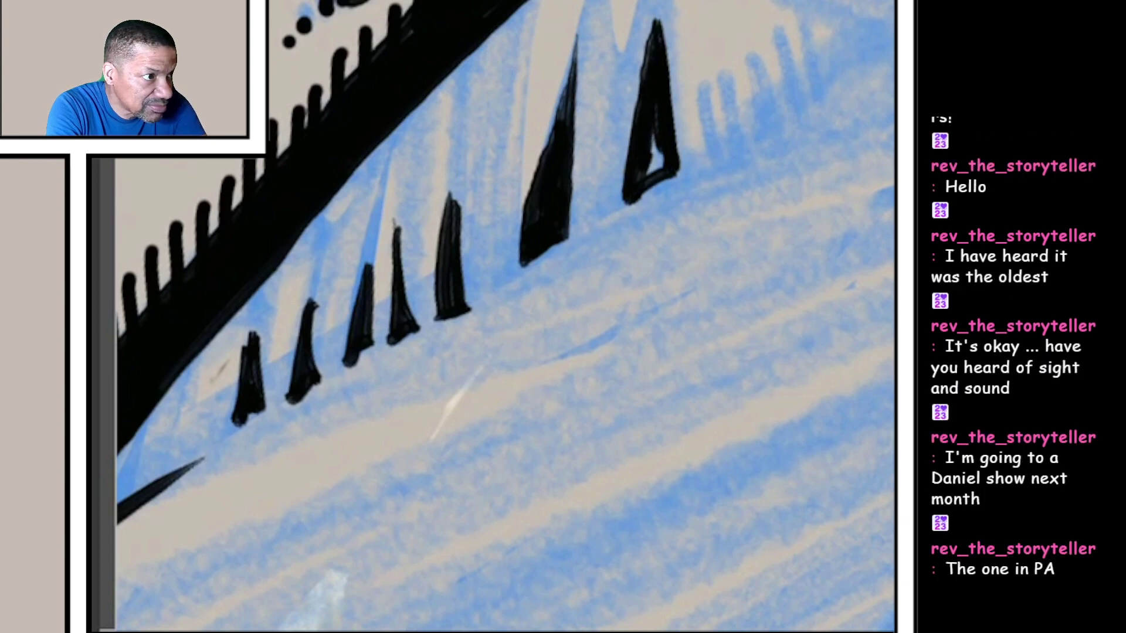
{"action": "left_click_drag", "start_coordinate": [651, 172], "coordinate": [655, 136]}
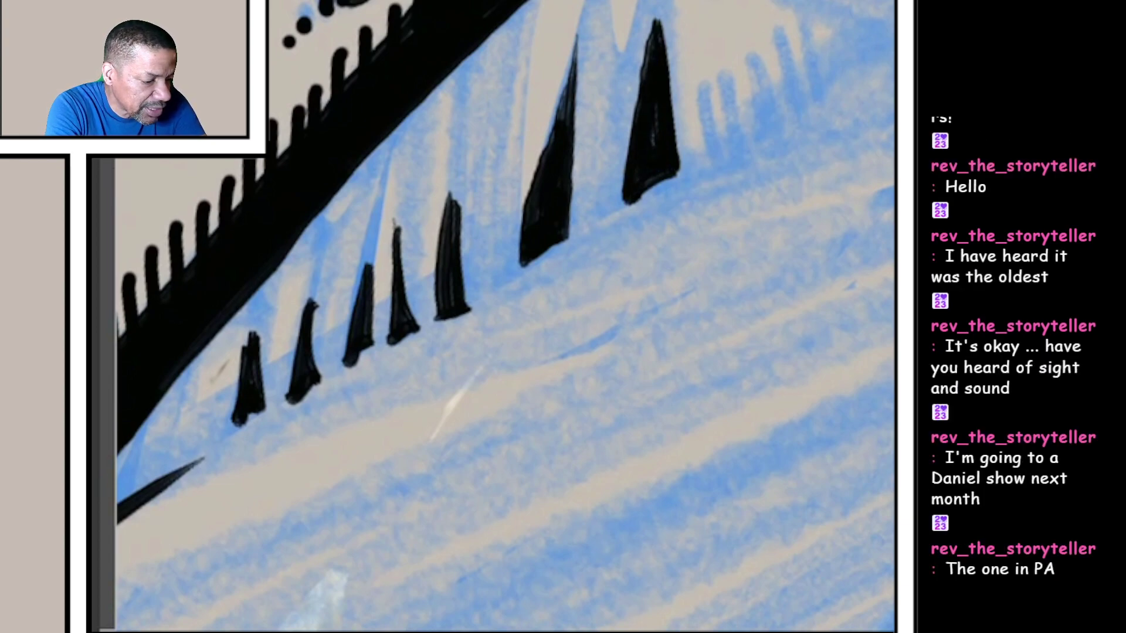
{"action": "scroll", "coordinate": [501, 317], "scroll_direction": "down", "scroll_amount": 5}
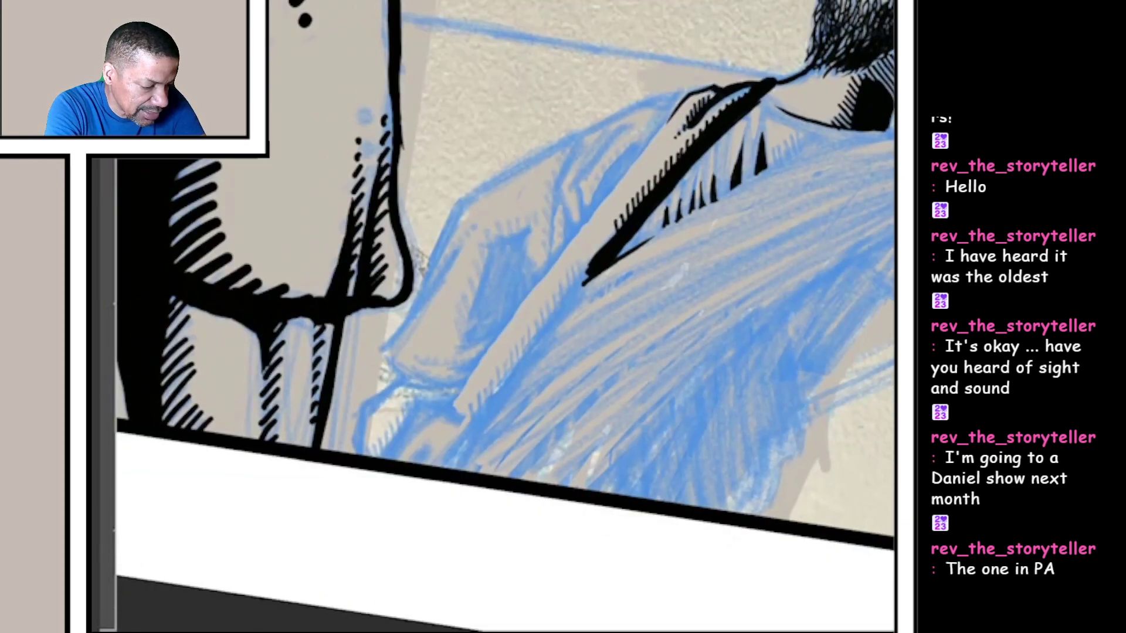
{"action": "scroll", "coordinate": [668, 176], "scroll_direction": "up", "scroll_amount": 5}
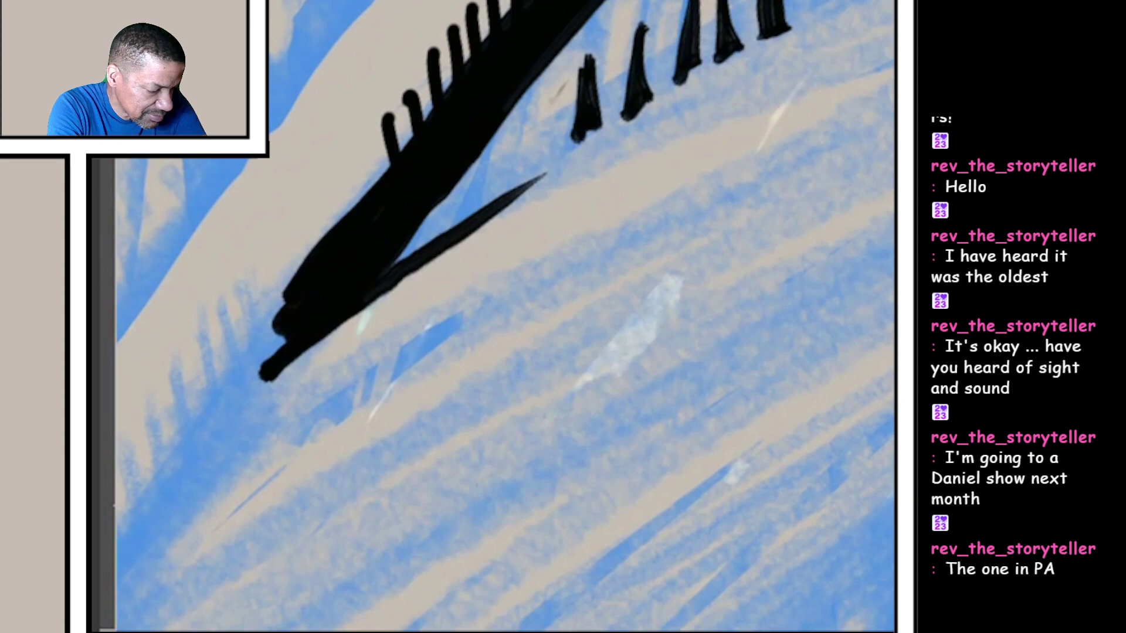
Step: Ink a new fold line across the collar and the edge of a triangular shadow
{"action": "mouse_move", "coordinate": [525, 180]}
{"action": "left_mouse_down"}
{"action": "mouse_move", "coordinate": [532, 124]}
{"action": "mouse_move", "coordinate": [526, 180]}
{"action": "left_mouse_up"}
{"action": "scroll", "coordinate": [527, 265], "scroll_direction": "down", "scroll_amount": 5}
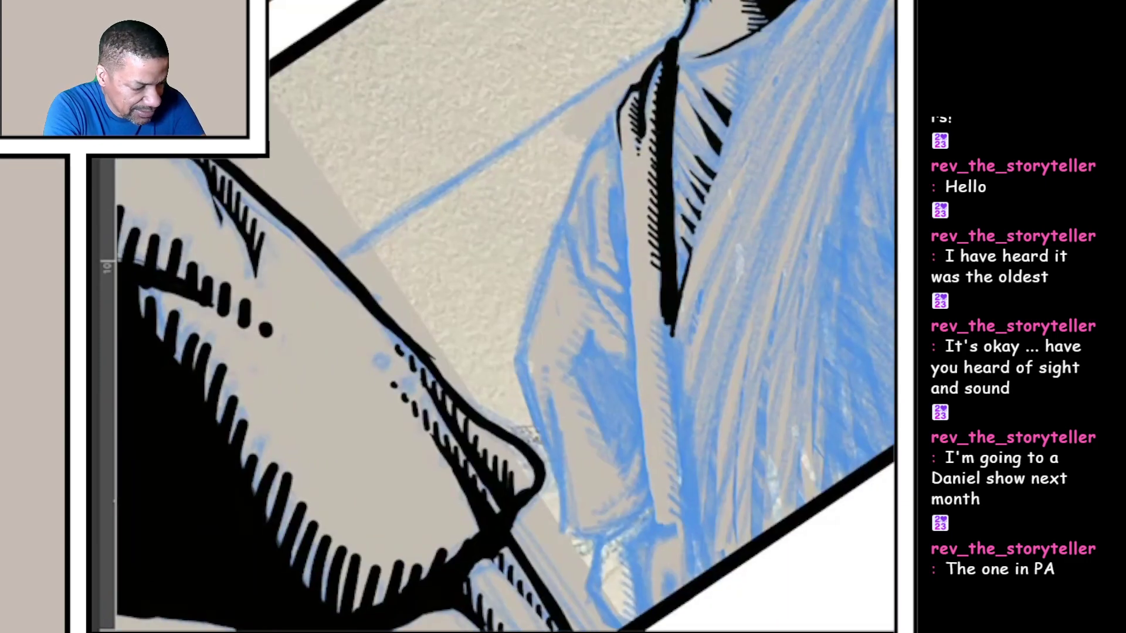
{"action": "scroll", "coordinate": [616, 176], "scroll_direction": "up", "scroll_amount": 5}
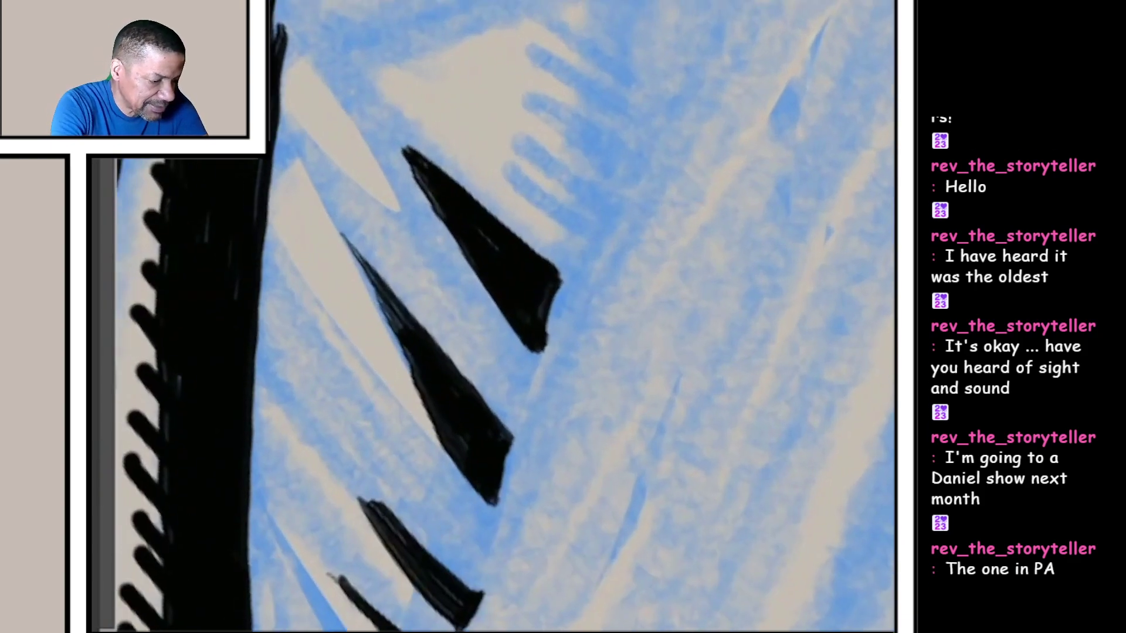
{"action": "mouse_move", "coordinate": [527, 264]}
{"action": "left_mouse_down"}
{"action": "mouse_move", "coordinate": [694, 72]}
{"action": "mouse_move", "coordinate": [669, 106]}
{"action": "left_mouse_up"}
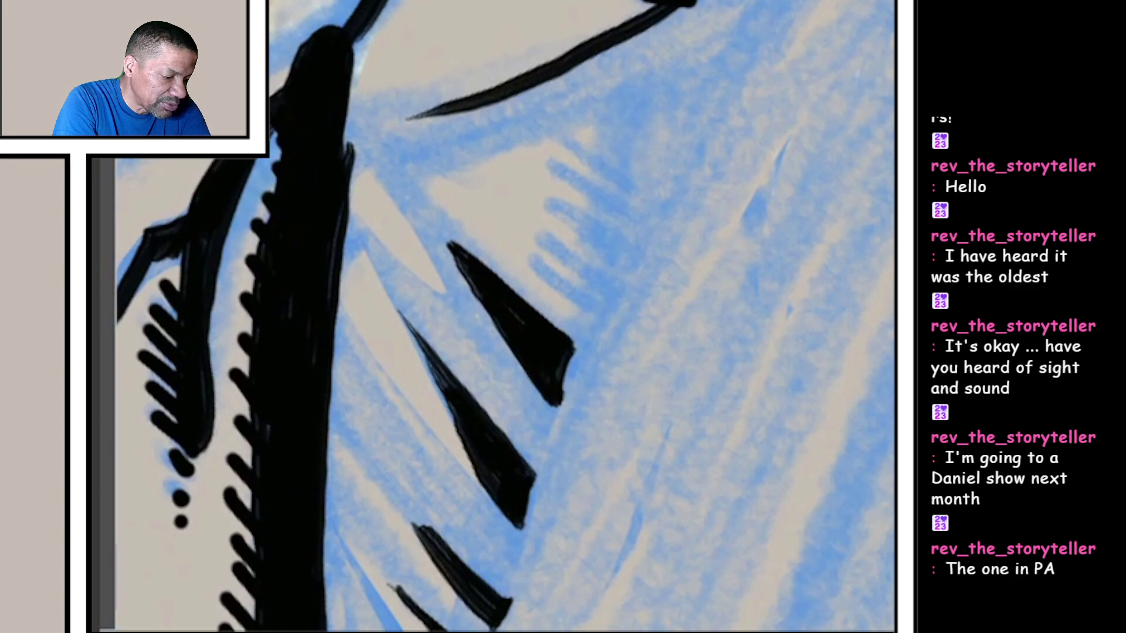
{"action": "left_click_drag", "start_coordinate": [415, 170], "coordinate": [629, 88]}
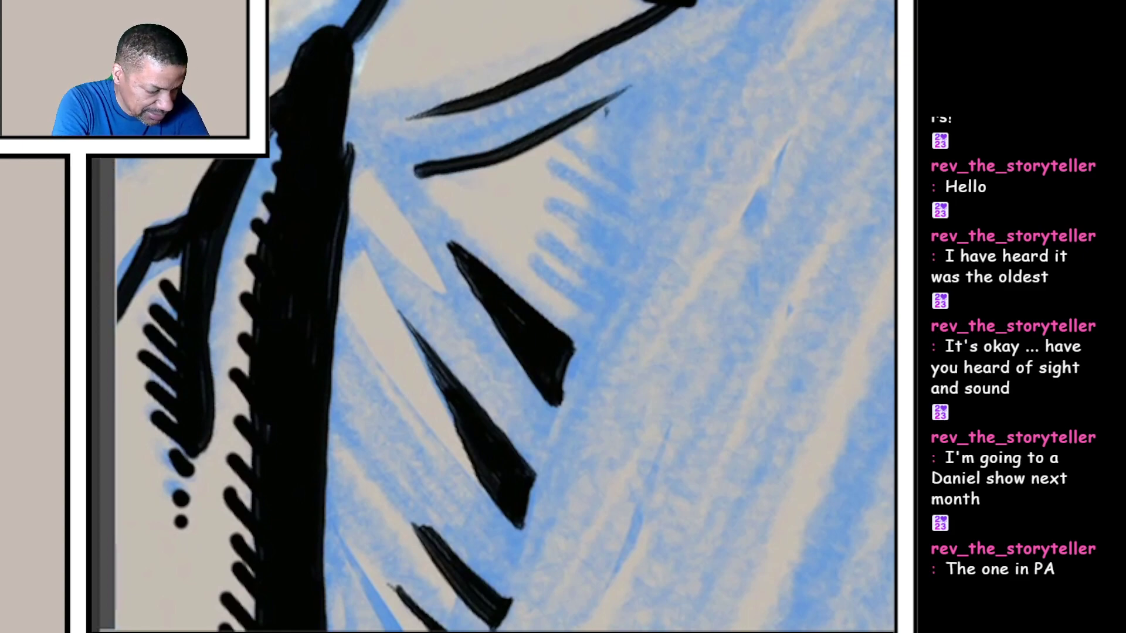
{"action": "mouse_move", "coordinate": [607, 104]}
{"action": "left_mouse_down"}
{"action": "mouse_move", "coordinate": [573, 348]}
{"action": "mouse_move", "coordinate": [773, 1]}
{"action": "left_mouse_up"}
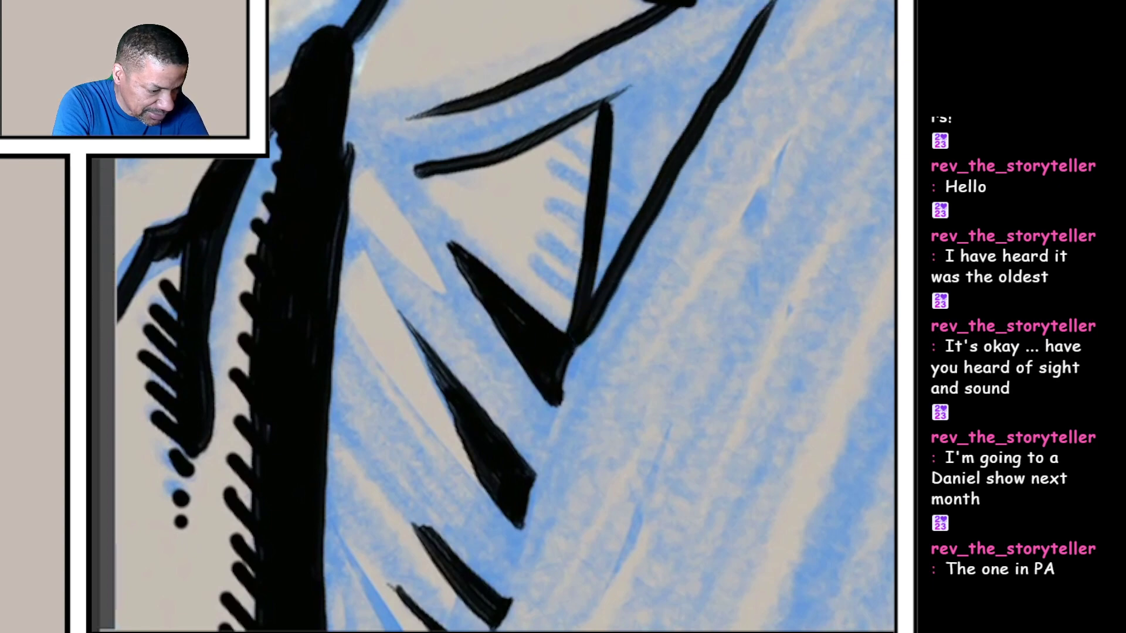
Step: Fill the triangular collar shadow solid black, including its jagged upper edge
{"action": "left_click_drag", "start_coordinate": [615, 101], "coordinate": [607, 291]}
{"action": "left_click_drag", "start_coordinate": [607, 159], "coordinate": [594, 295]}
{"action": "mouse_move", "coordinate": [616, 255]}
{"action": "left_mouse_down"}
{"action": "mouse_move", "coordinate": [656, 150]}
{"action": "mouse_move", "coordinate": [624, 194]}
{"action": "left_mouse_up"}
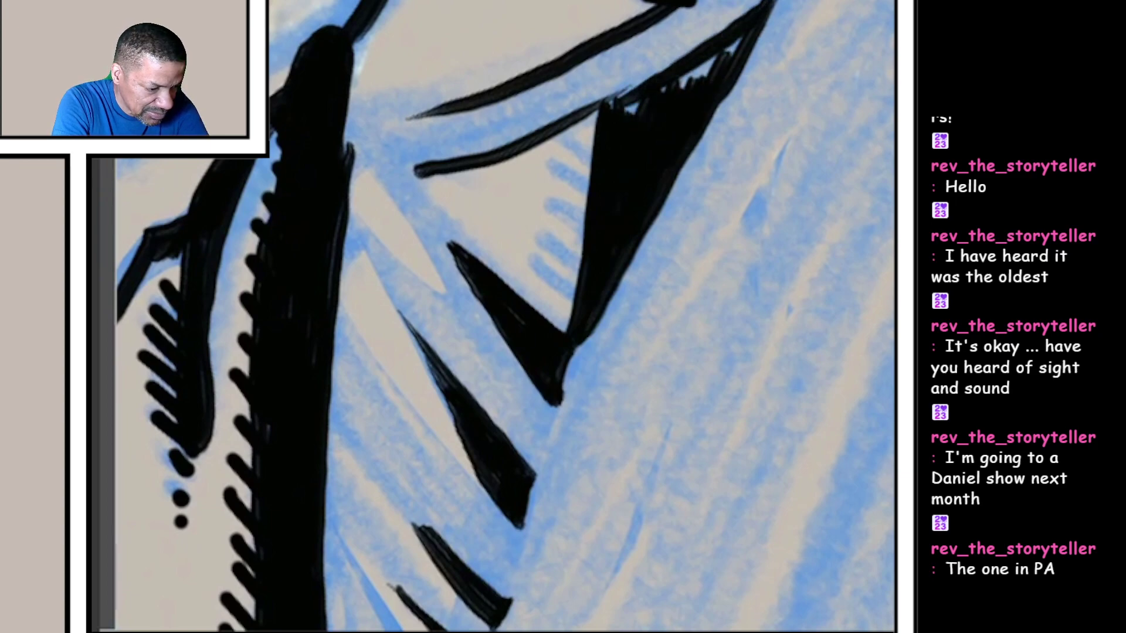
{"action": "mouse_move", "coordinate": [607, 104]}
{"action": "left_mouse_down"}
{"action": "mouse_move", "coordinate": [717, 57]}
{"action": "mouse_move", "coordinate": [678, 79]}
{"action": "left_mouse_up"}
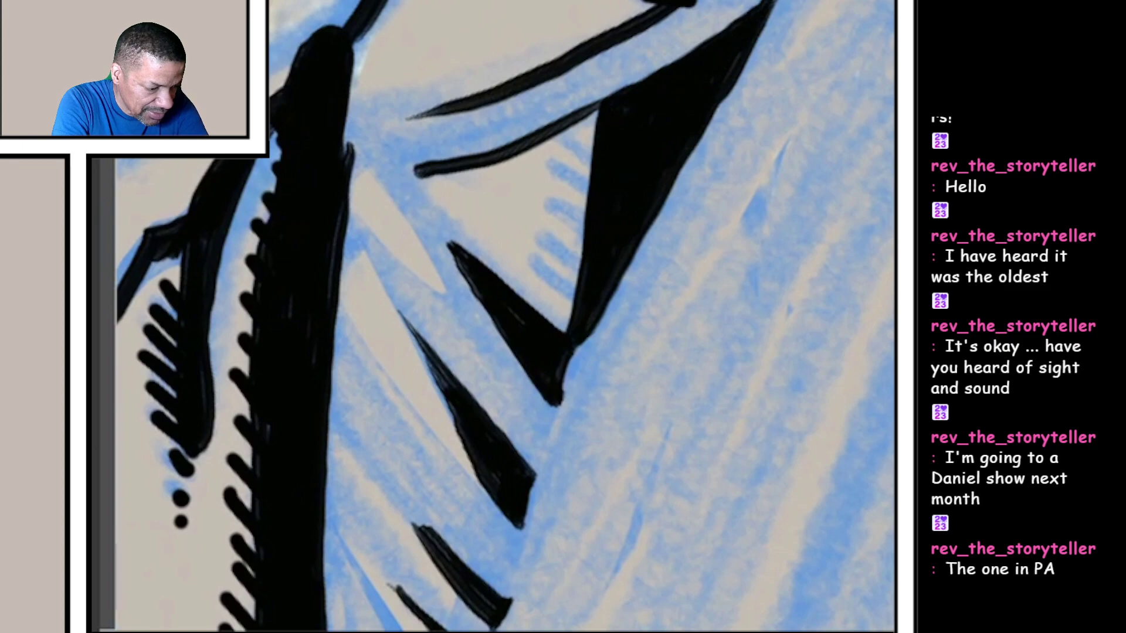
{"action": "scroll", "coordinate": [501, 317], "scroll_direction": "up", "scroll_amount": 5}
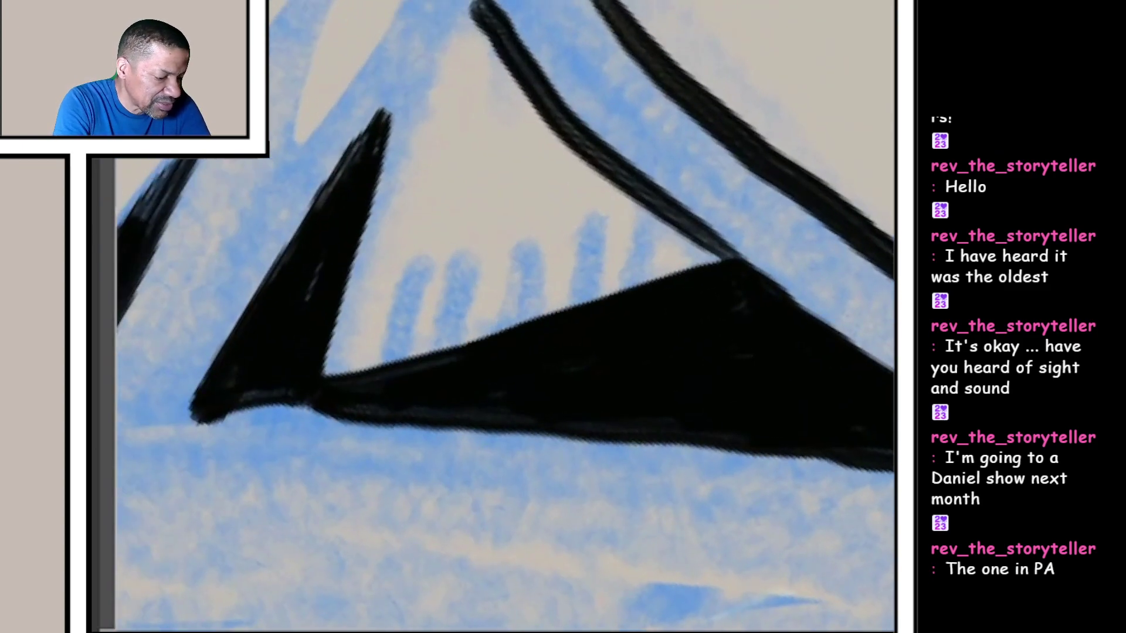
Step: Add a row of nine hatch ticks rising from the shadow's lower edge
{"action": "left_click_drag", "start_coordinate": [353, 374], "coordinate": [378, 299]}
{"action": "left_click_drag", "start_coordinate": [400, 374], "coordinate": [426, 269]}
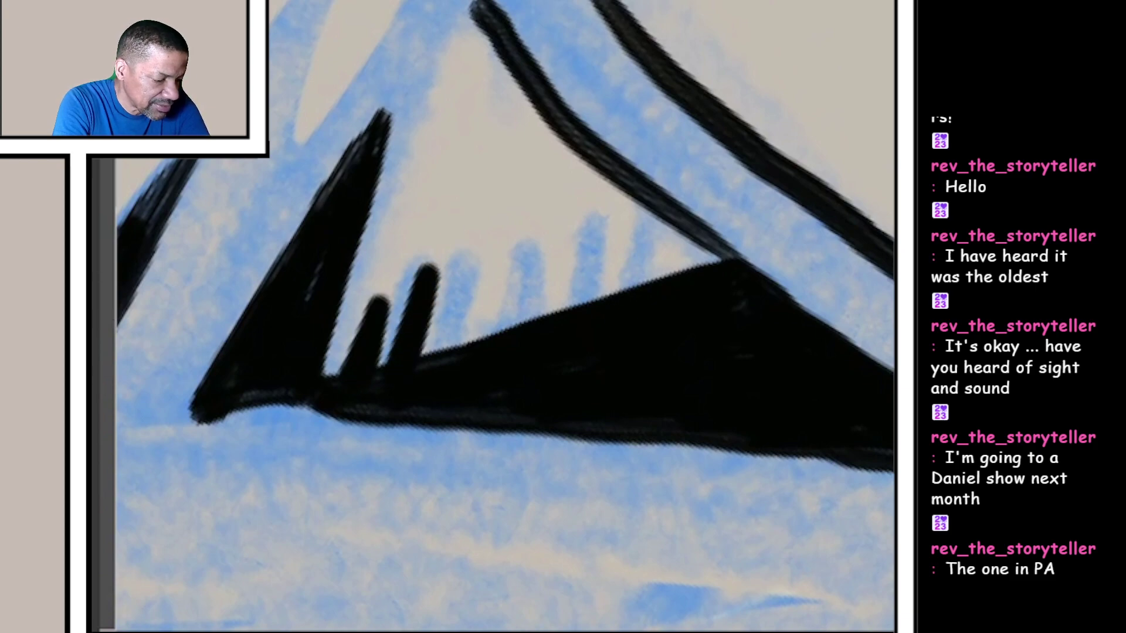
{"action": "left_click_drag", "start_coordinate": [440, 365], "coordinate": [462, 259]}
{"action": "left_click_drag", "start_coordinate": [480, 339], "coordinate": [506, 242]}
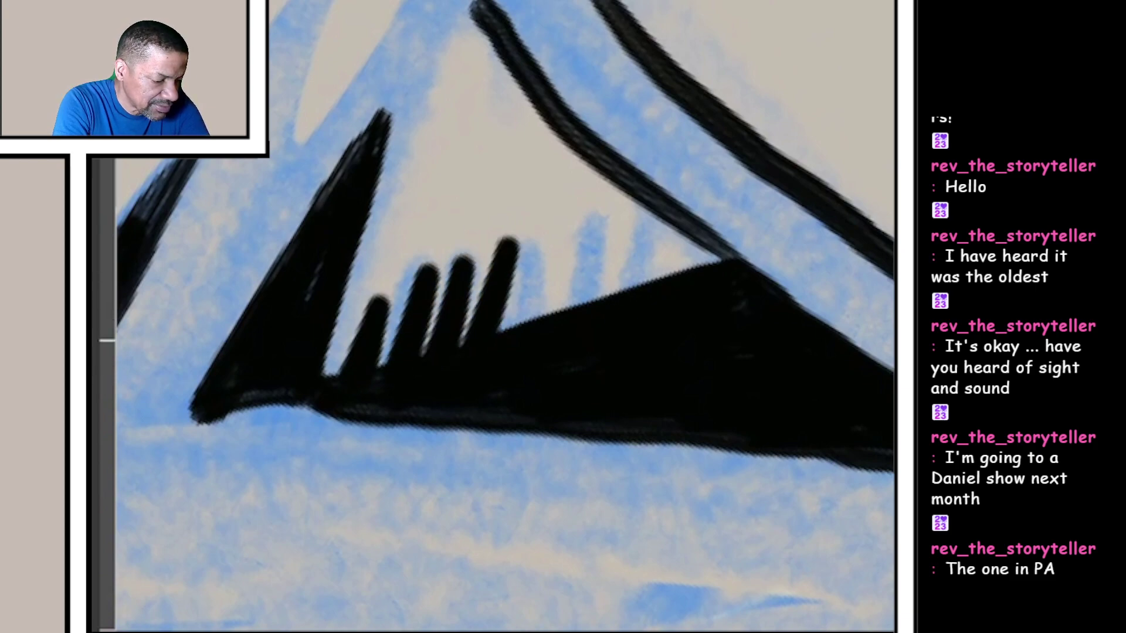
{"action": "left_click_drag", "start_coordinate": [523, 326], "coordinate": [550, 229]}
{"action": "left_click_drag", "start_coordinate": [573, 308], "coordinate": [602, 221]}
{"action": "left_click_drag", "start_coordinate": [625, 295], "coordinate": [651, 224]}
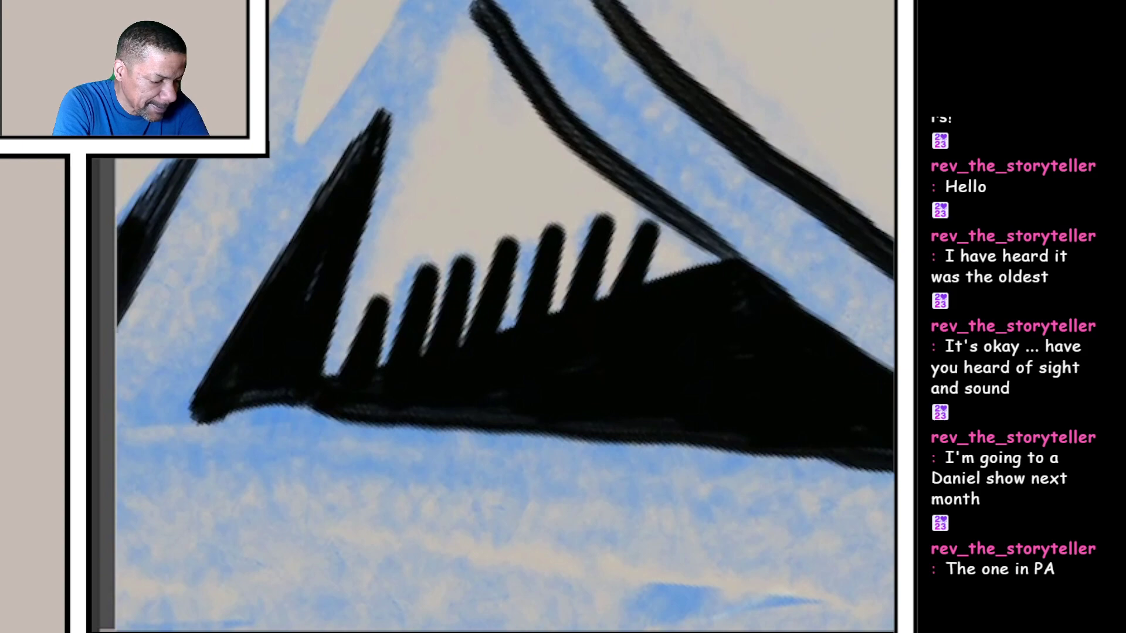
{"action": "left_click_drag", "start_coordinate": [668, 279], "coordinate": [690, 229]}
{"action": "left_click_drag", "start_coordinate": [704, 268], "coordinate": [717, 243]}
{"action": "scroll", "coordinate": [505, 316], "scroll_direction": "down", "scroll_amount": 5}
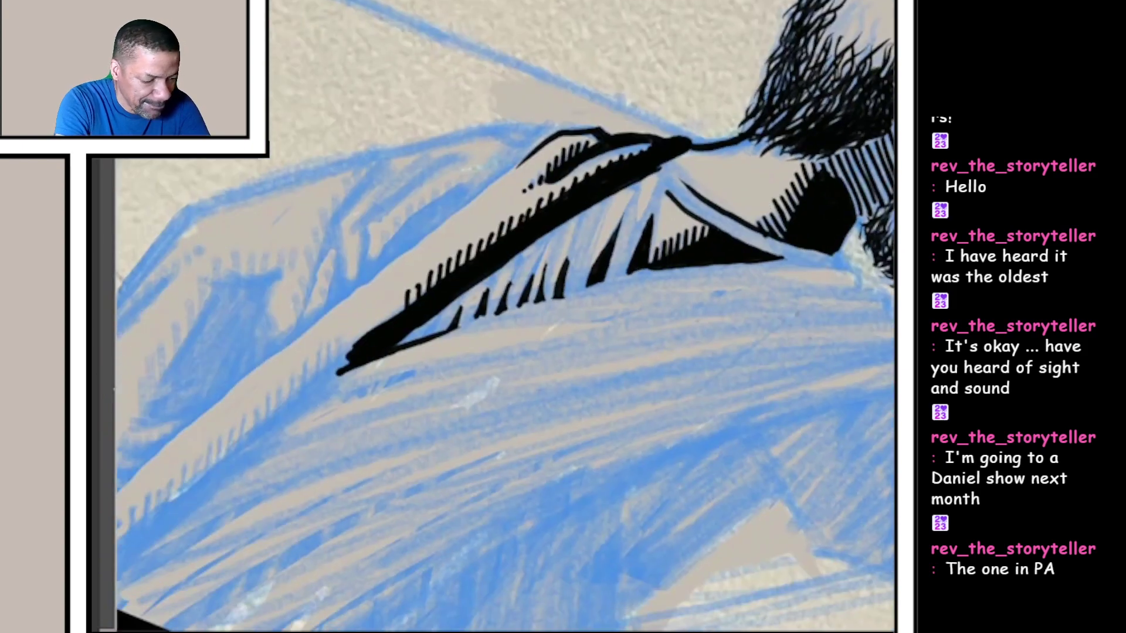
{"action": "scroll", "coordinate": [506, 318], "scroll_direction": "up", "scroll_amount": 2}
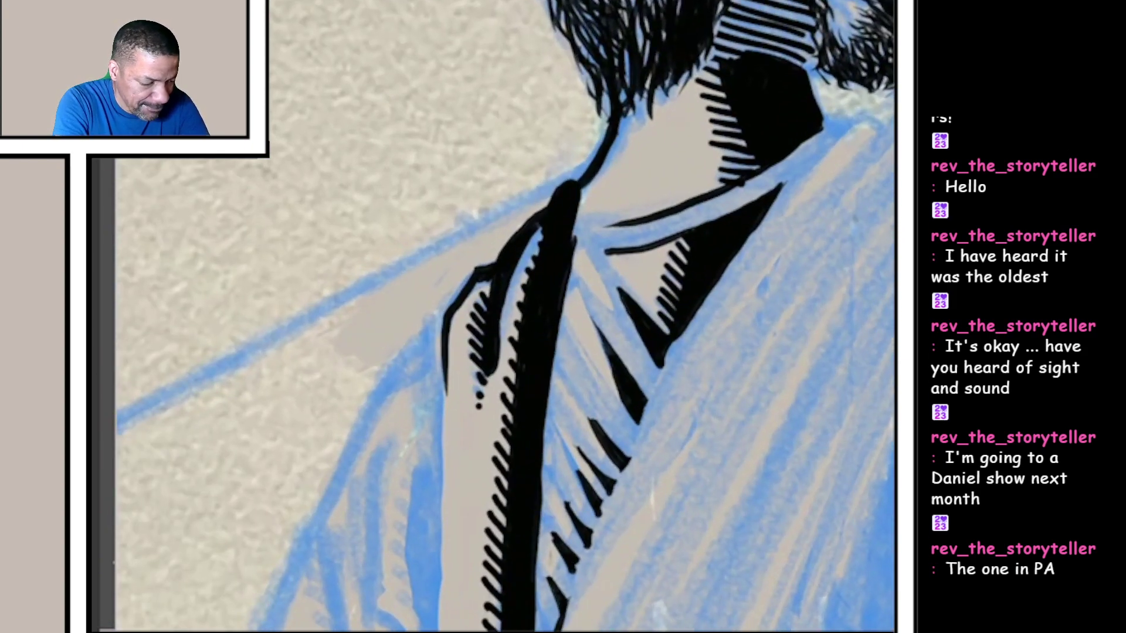
{"action": "scroll", "coordinate": [615, 308], "scroll_direction": "up", "scroll_amount": 5}
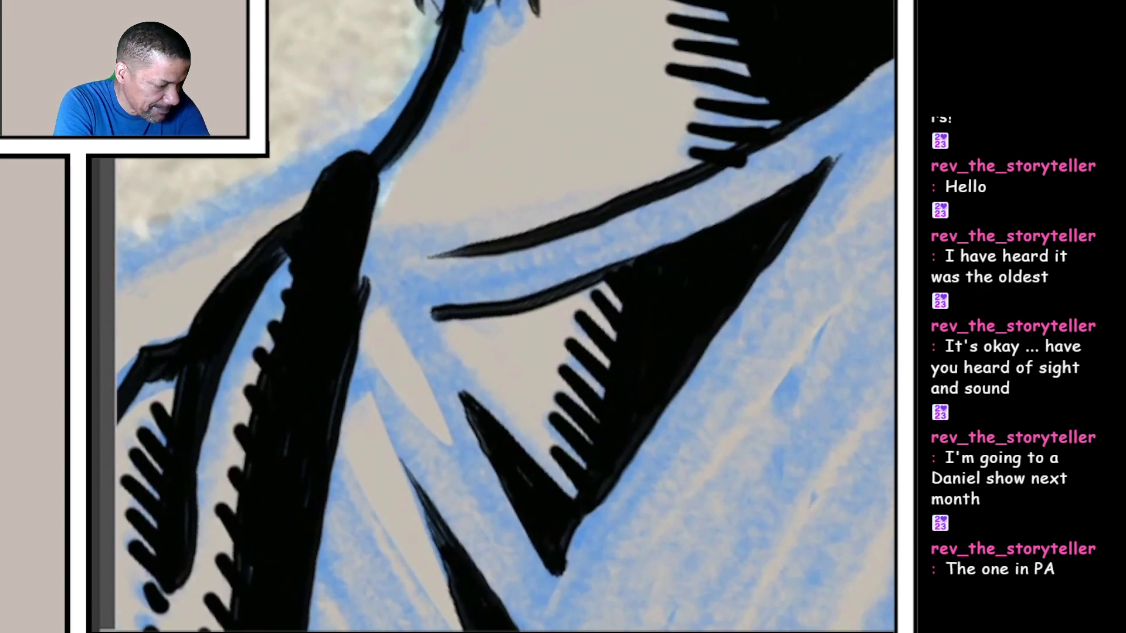
Step: Toggle the side panel away and begin short ticks along the upper curved collar line
{"action": "key", "text": "Tab"}
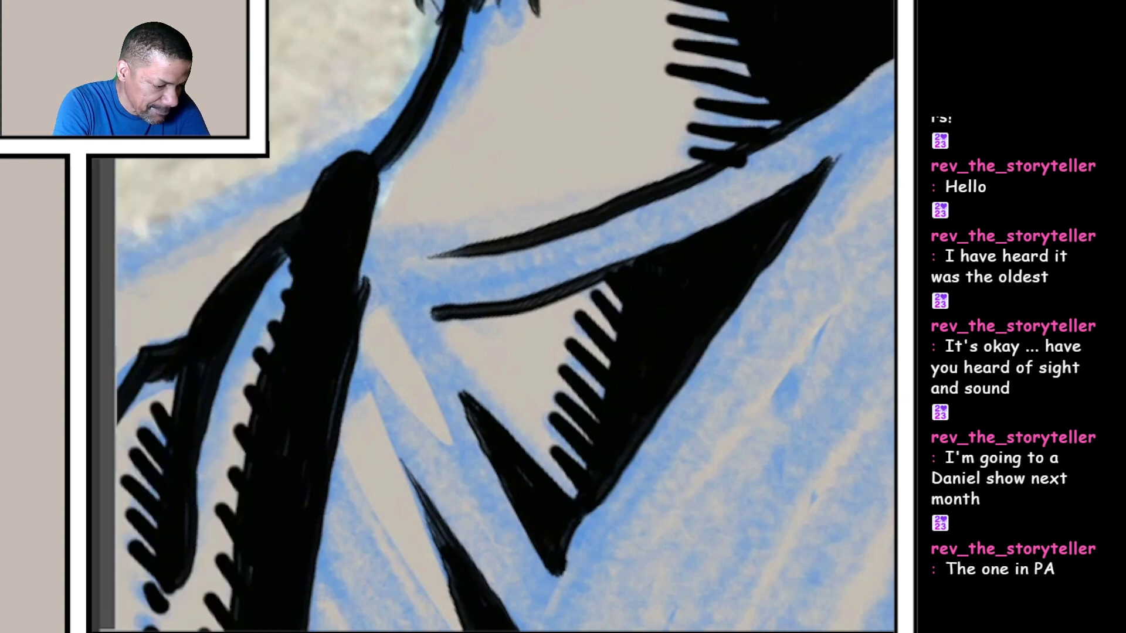
{"action": "key", "text": "Tab"}
{"action": "left_click", "coordinate": [425, 293]}
{"action": "mouse_move", "coordinate": [426, 295]}
{"action": "left_mouse_down"}
{"action": "mouse_move", "coordinate": [425, 326]}
{"action": "mouse_move", "coordinate": [451, 304]}
{"action": "left_mouse_up"}
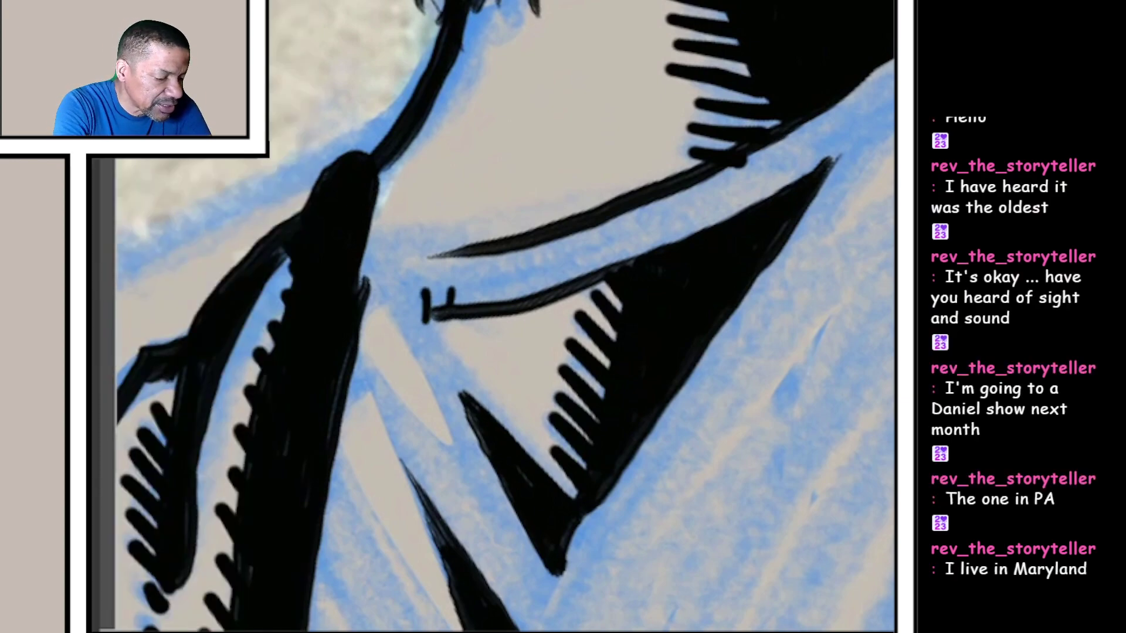
{"action": "scroll", "coordinate": [492, 290], "scroll_direction": "up", "scroll_amount": 3}
{"action": "mouse_move", "coordinate": [382, 283]}
{"action": "left_mouse_down"}
{"action": "mouse_move", "coordinate": [381, 324]}
{"action": "mouse_move", "coordinate": [398, 322]}
{"action": "left_mouse_up"}
{"action": "left_click_drag", "start_coordinate": [432, 276], "coordinate": [423, 319]}
{"action": "left_click_drag", "start_coordinate": [462, 266], "coordinate": [447, 317]}
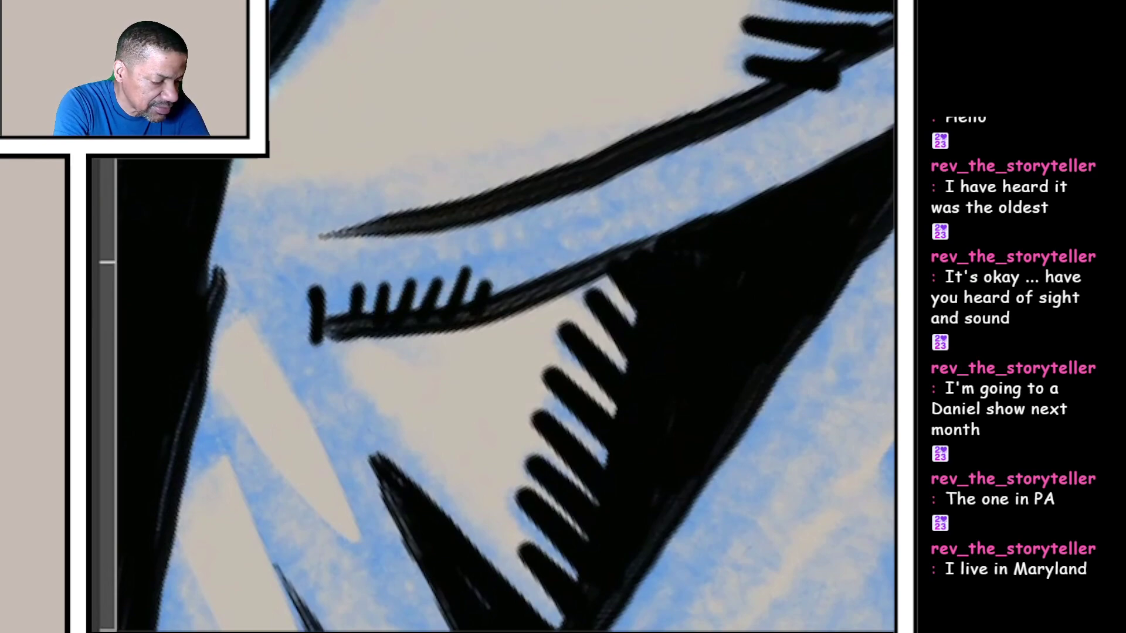
Step: Continue the upper collar line's hatch ticks all the way to its tip
{"action": "left_click_drag", "start_coordinate": [490, 264], "coordinate": [475, 313]}
{"action": "left_click_drag", "start_coordinate": [522, 253], "coordinate": [502, 309]}
{"action": "mouse_move", "coordinate": [558, 236]}
{"action": "left_mouse_down"}
{"action": "mouse_move", "coordinate": [533, 282]}
{"action": "mouse_move", "coordinate": [562, 270]}
{"action": "left_mouse_up"}
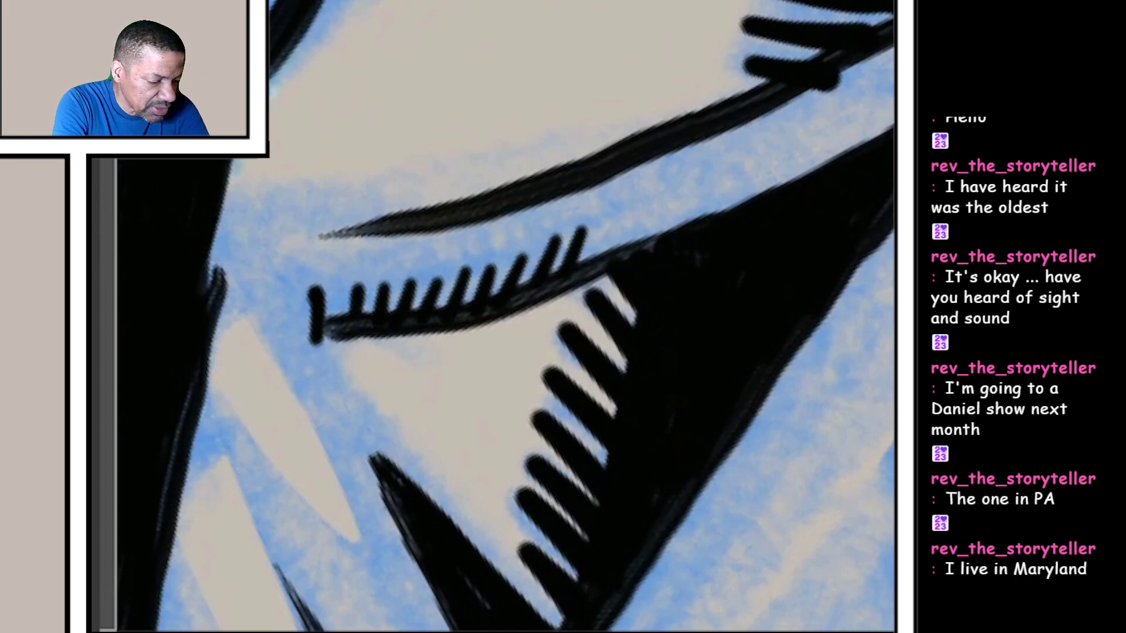
{"action": "mouse_move", "coordinate": [610, 220]}
{"action": "left_mouse_down"}
{"action": "mouse_move", "coordinate": [584, 269]}
{"action": "mouse_move", "coordinate": [607, 264]}
{"action": "left_mouse_up"}
{"action": "left_click_drag", "start_coordinate": [662, 204], "coordinate": [635, 250]}
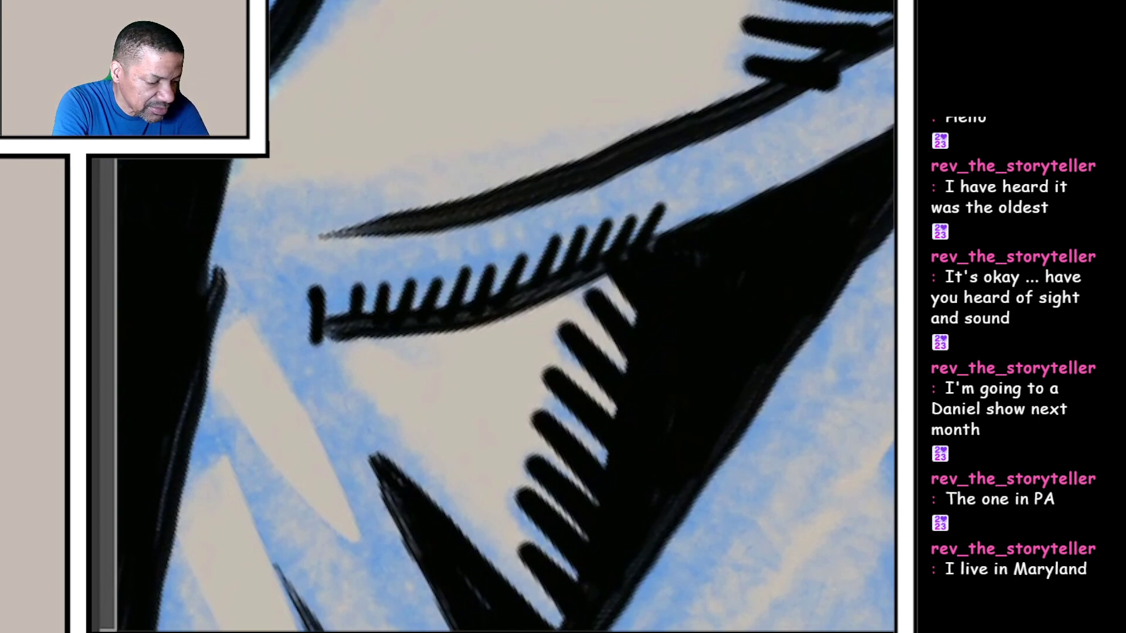
{"action": "left_click_drag", "start_coordinate": [695, 182], "coordinate": [662, 236]}
{"action": "left_click_drag", "start_coordinate": [723, 172], "coordinate": [695, 220]}
{"action": "left_click_drag", "start_coordinate": [753, 158], "coordinate": [722, 213]}
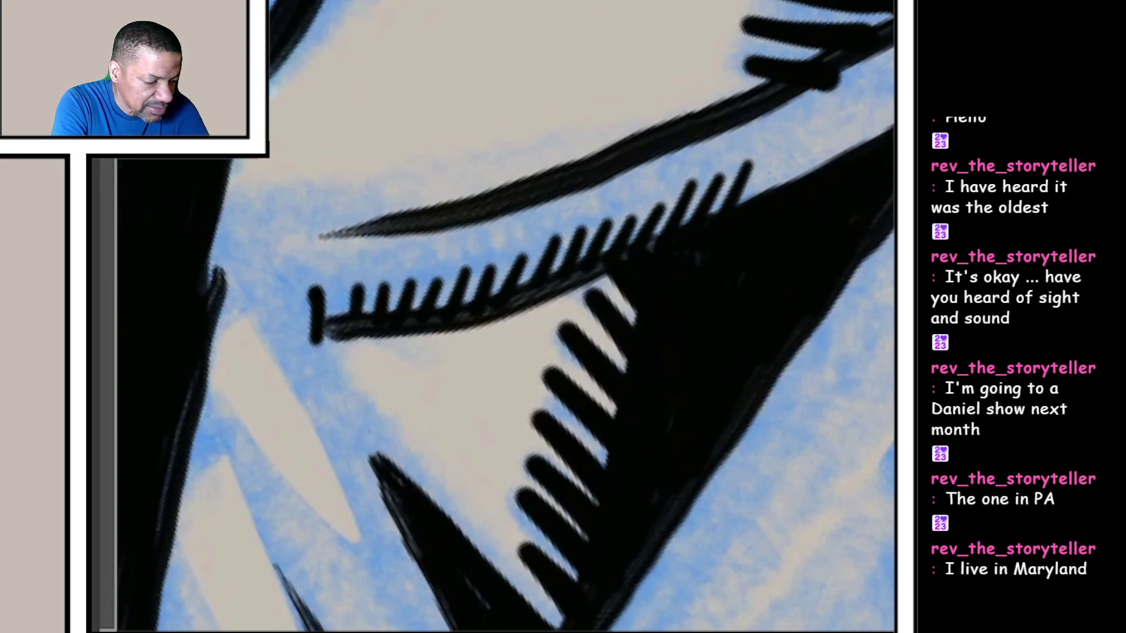
Step: Hatch short ticks along the lower curved collar line out to its tip
{"action": "left_click_drag", "start_coordinate": [527, 317], "coordinate": [265, 176]}
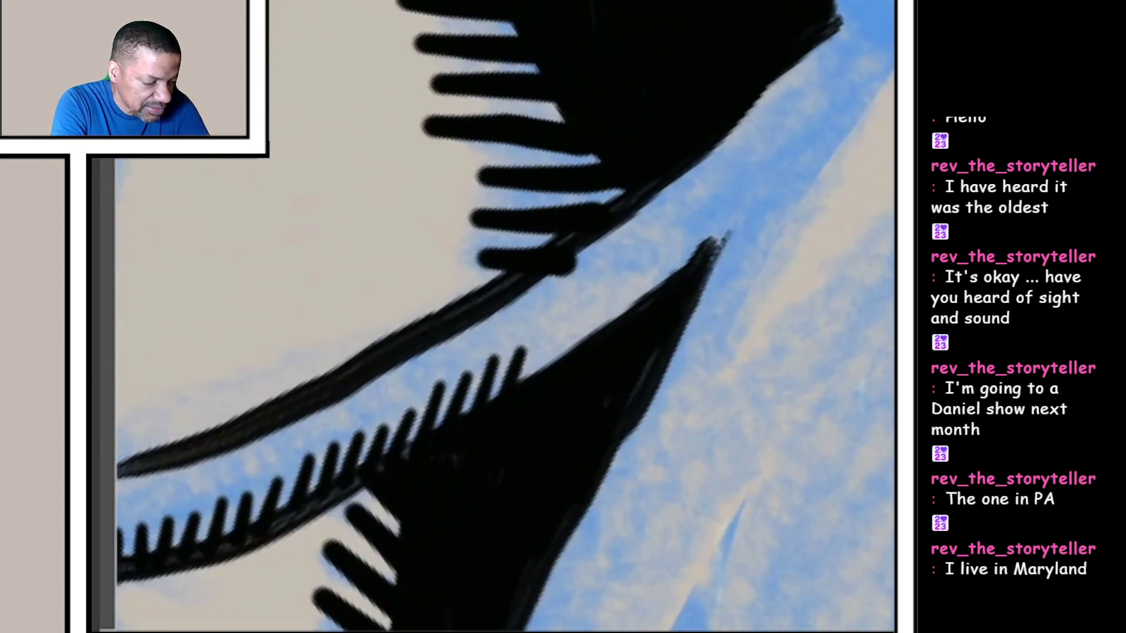
{"action": "left_click_drag", "start_coordinate": [550, 339], "coordinate": [538, 374]}
{"action": "left_click_drag", "start_coordinate": [579, 315], "coordinate": [565, 357]}
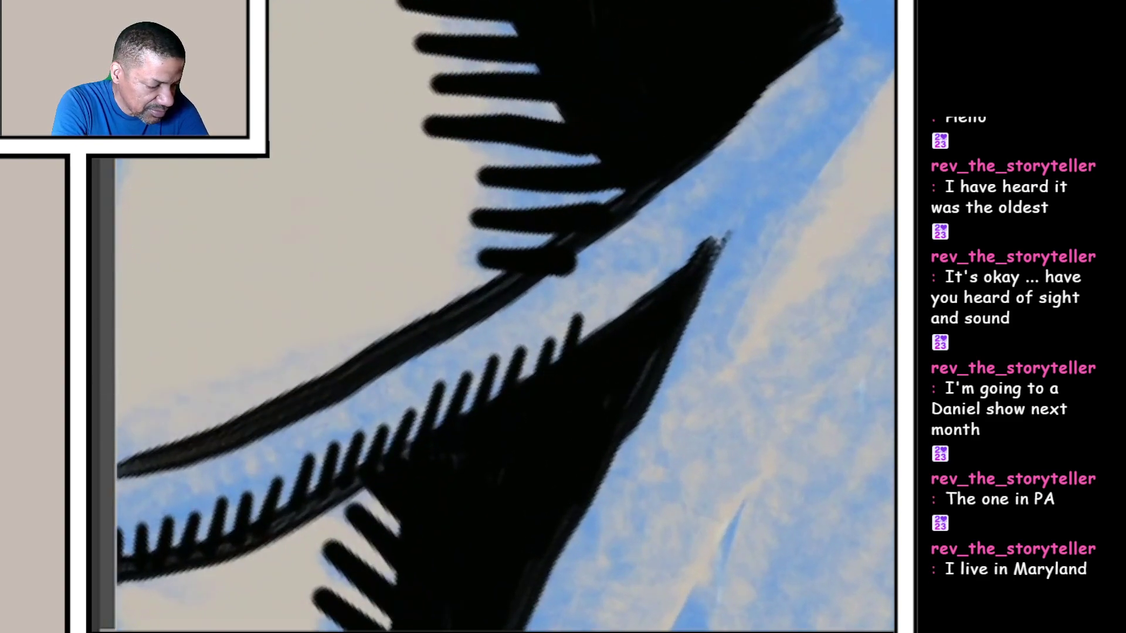
{"action": "left_click_drag", "start_coordinate": [607, 284], "coordinate": [591, 338]}
{"action": "mouse_move", "coordinate": [632, 268]}
{"action": "left_mouse_down"}
{"action": "mouse_move", "coordinate": [619, 317]}
{"action": "mouse_move", "coordinate": [645, 304]}
{"action": "left_mouse_up"}
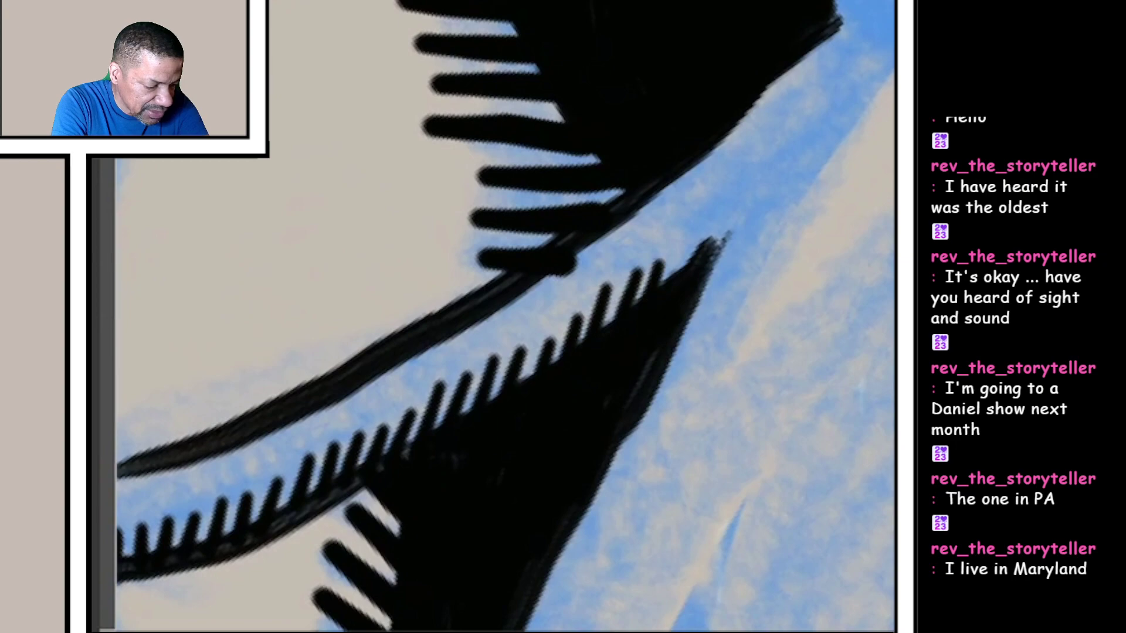
{"action": "left_click_drag", "start_coordinate": [688, 222], "coordinate": [669, 282]}
{"action": "left_click_drag", "start_coordinate": [717, 202], "coordinate": [700, 264]}
{"action": "left_click_drag", "start_coordinate": [743, 189], "coordinate": [722, 247]}
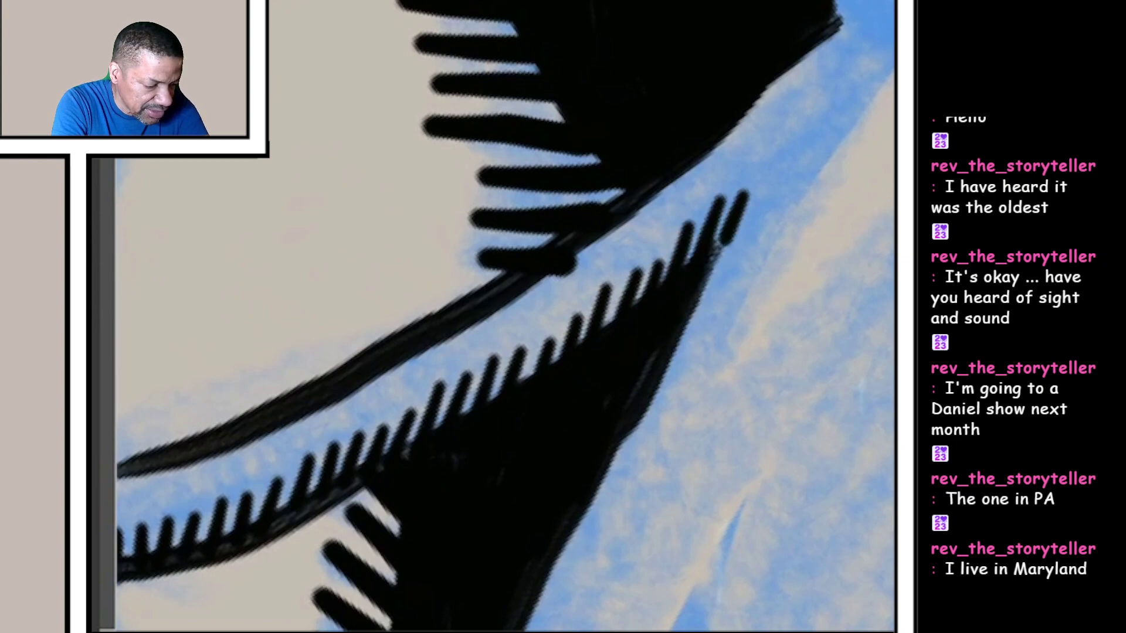
{"action": "scroll", "coordinate": [497, 317], "scroll_direction": "down", "scroll_amount": 5}
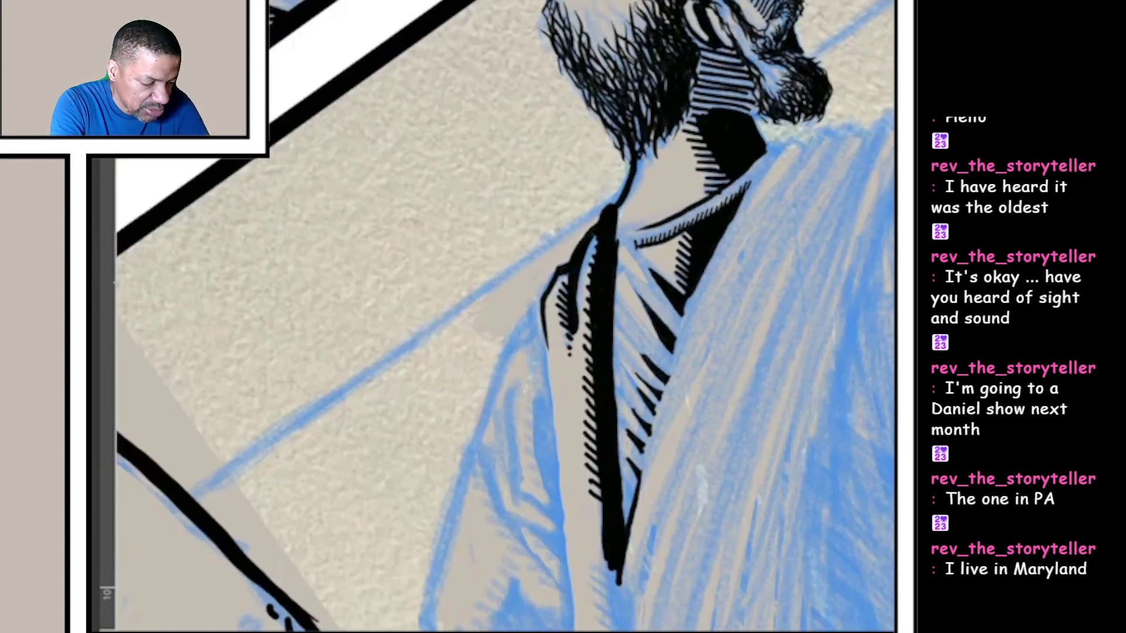
{"action": "scroll", "coordinate": [571, 307], "scroll_direction": "up", "scroll_amount": 5}
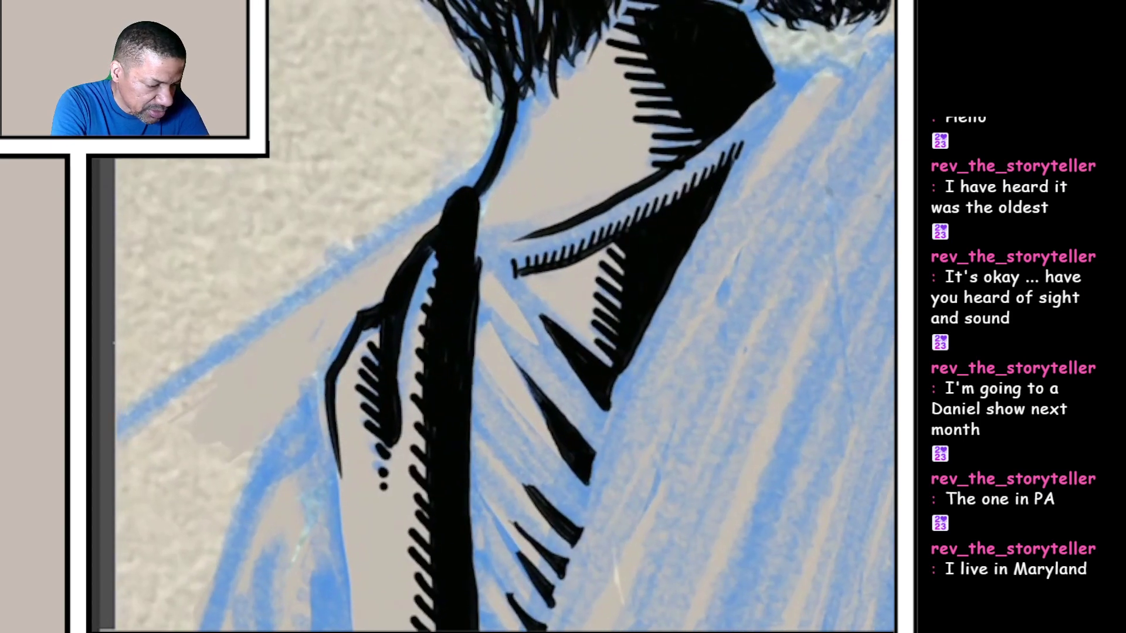
{"action": "scroll", "coordinate": [616, 265], "scroll_direction": "up", "scroll_amount": 5}
{"action": "scroll", "coordinate": [528, 264], "scroll_direction": "up", "scroll_amount": 5}
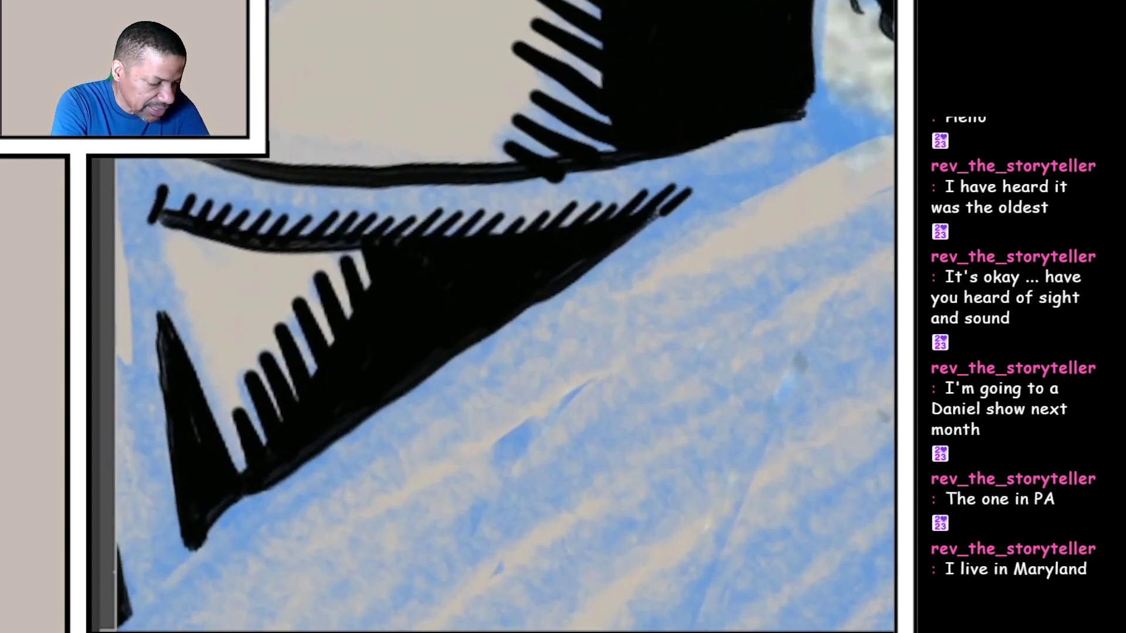